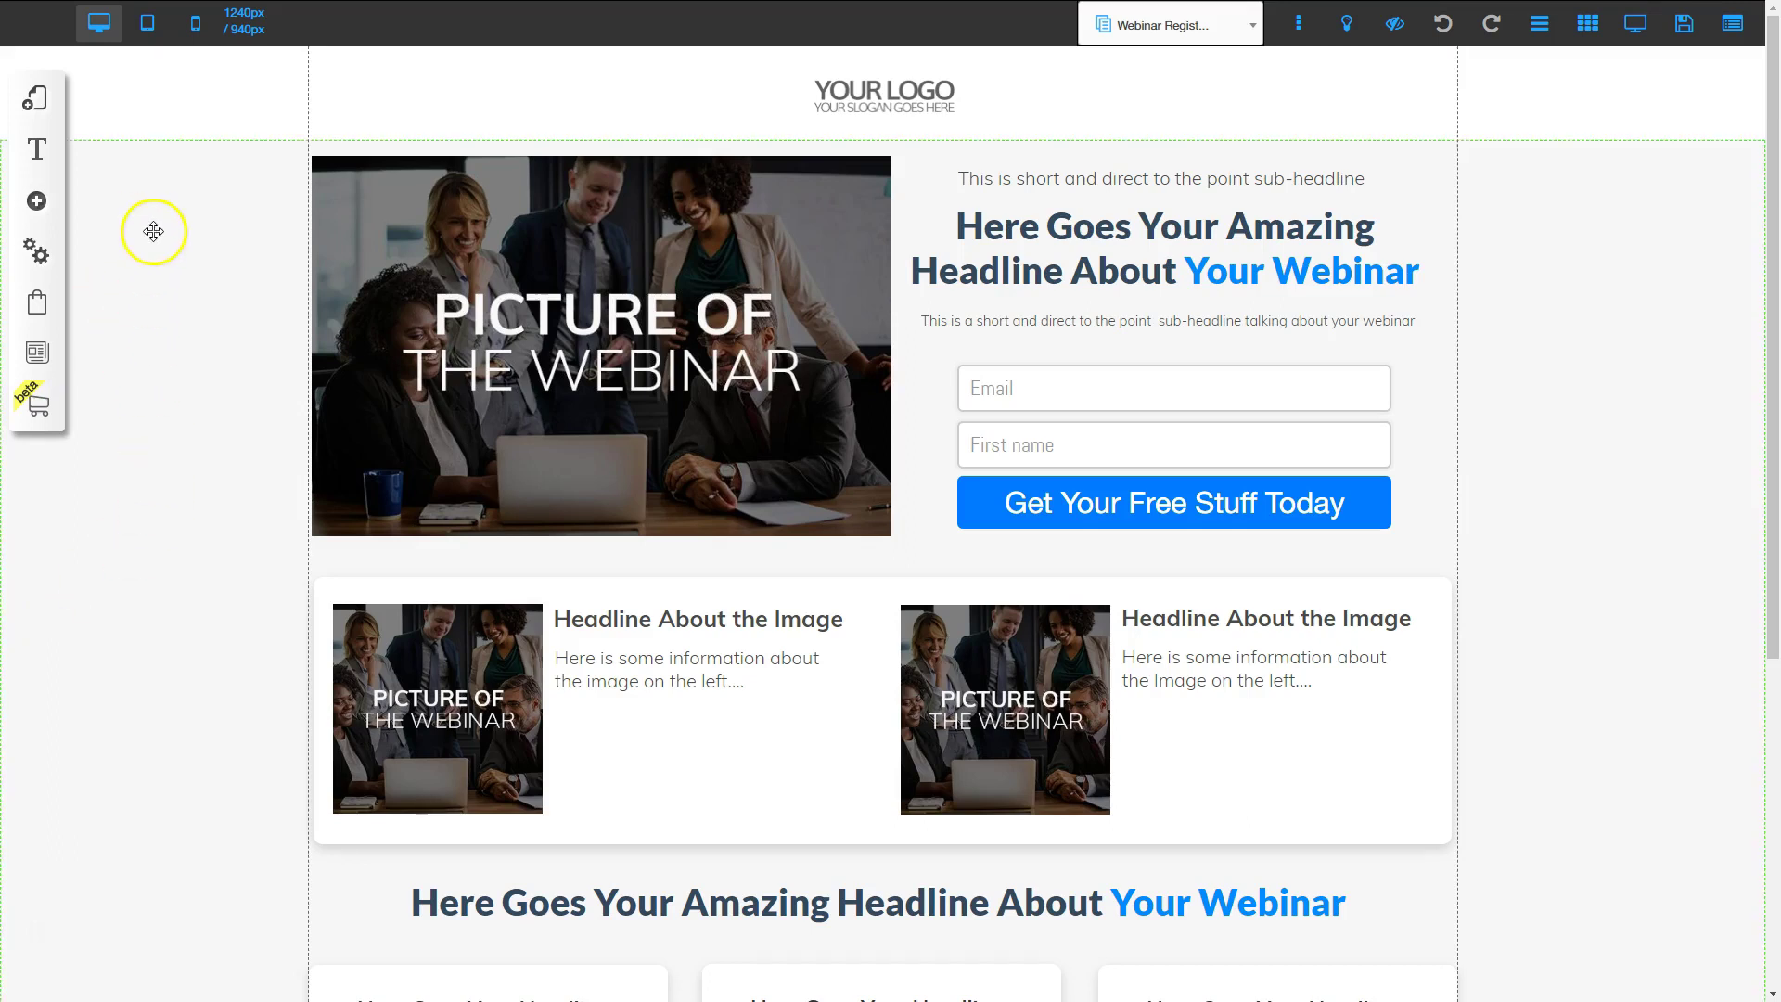
Switch to the Blueprint layout to view the webinar funnel diagram.
click(36, 98)
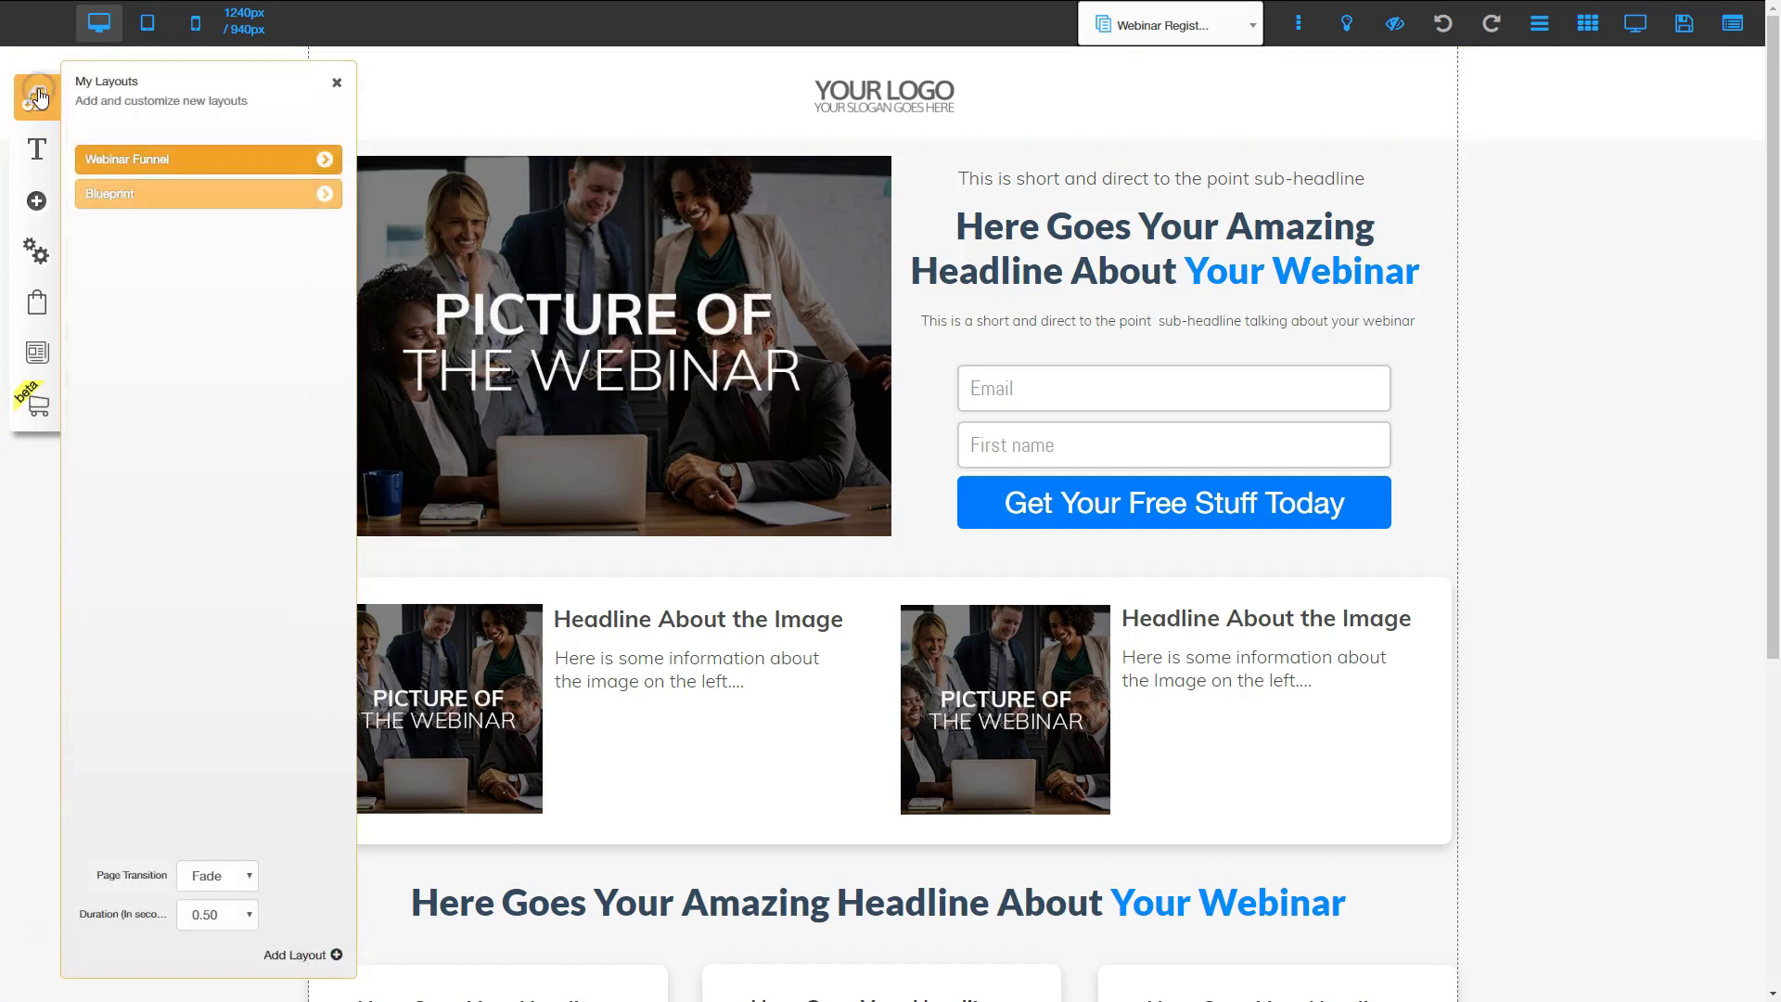
click(113, 200)
click(337, 83)
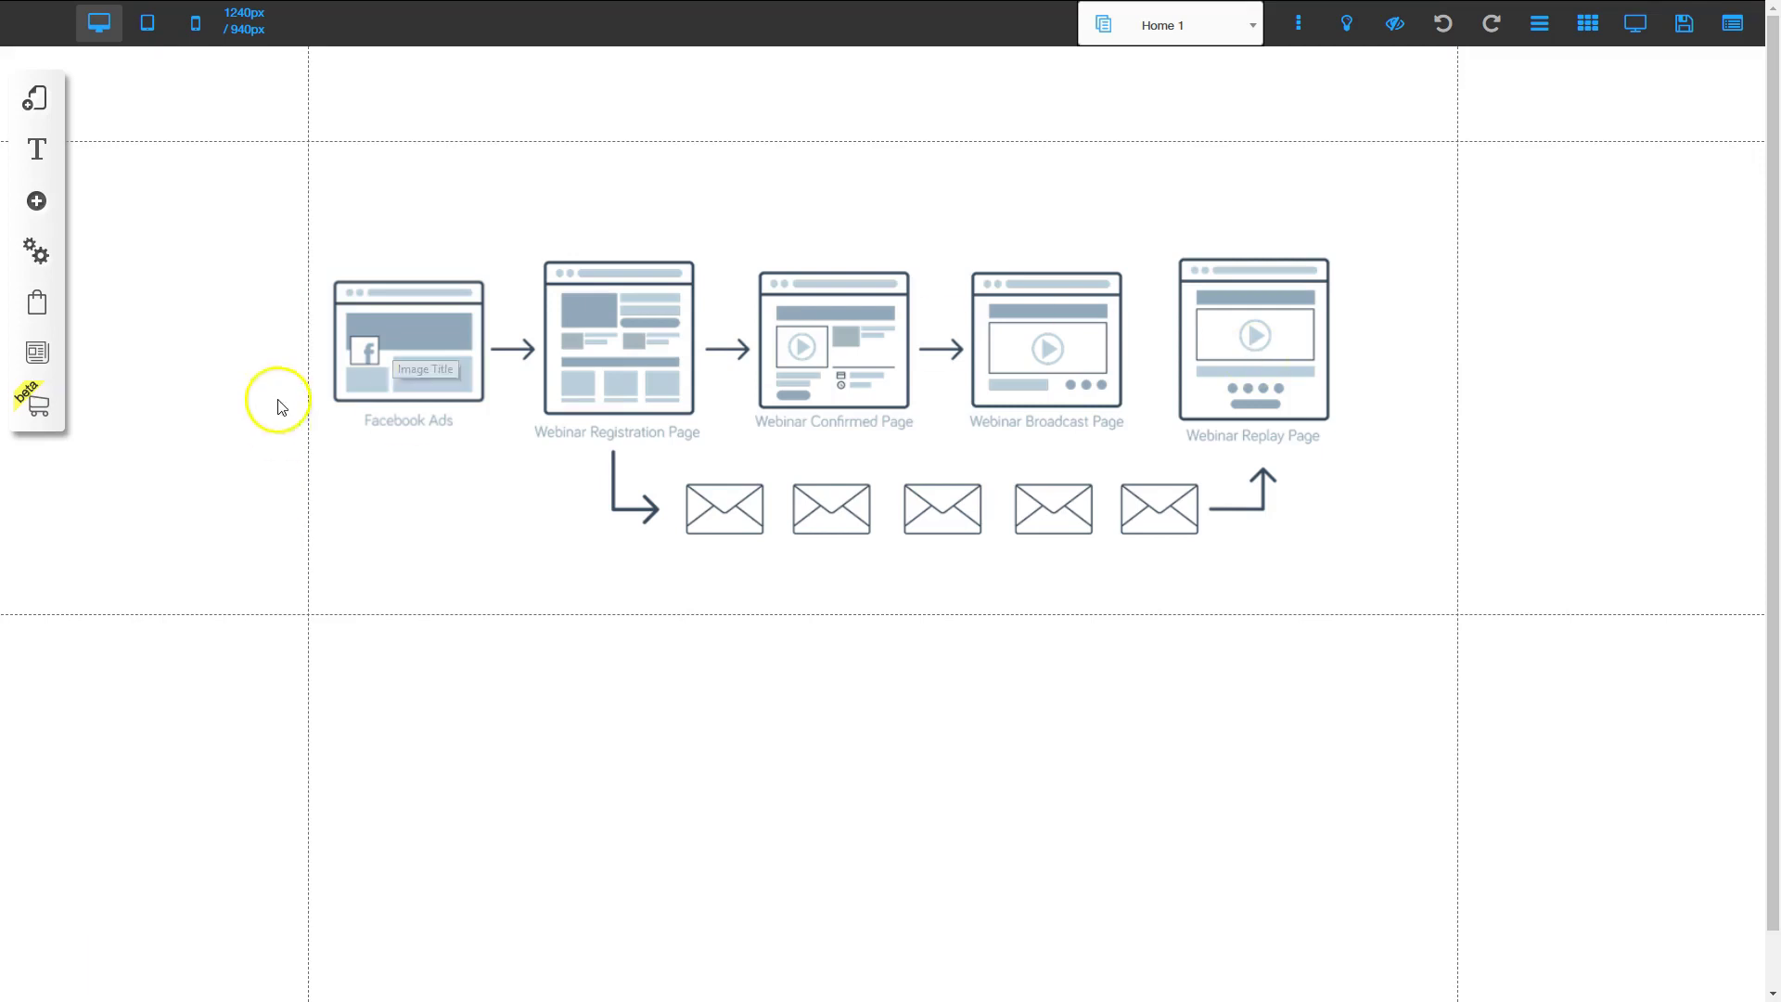
Return to the Webinar Funnel layout, list its pages and review the Webinar Registration page.
click(37, 102)
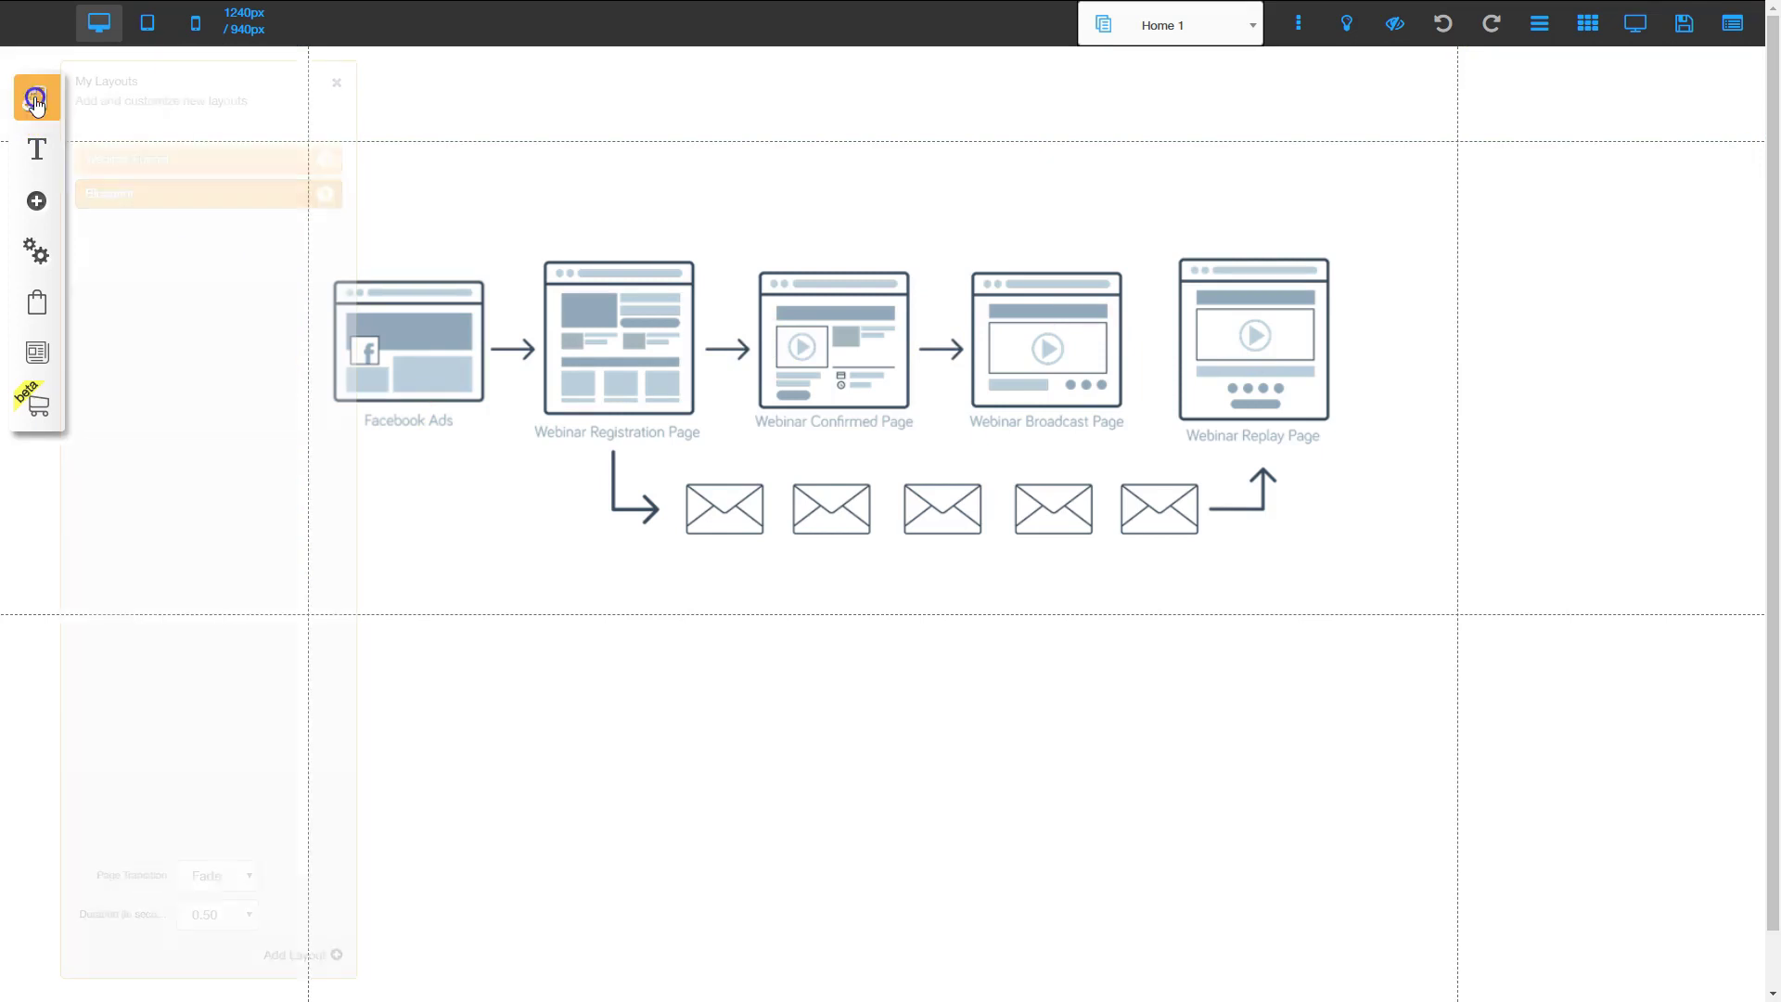
click(171, 159)
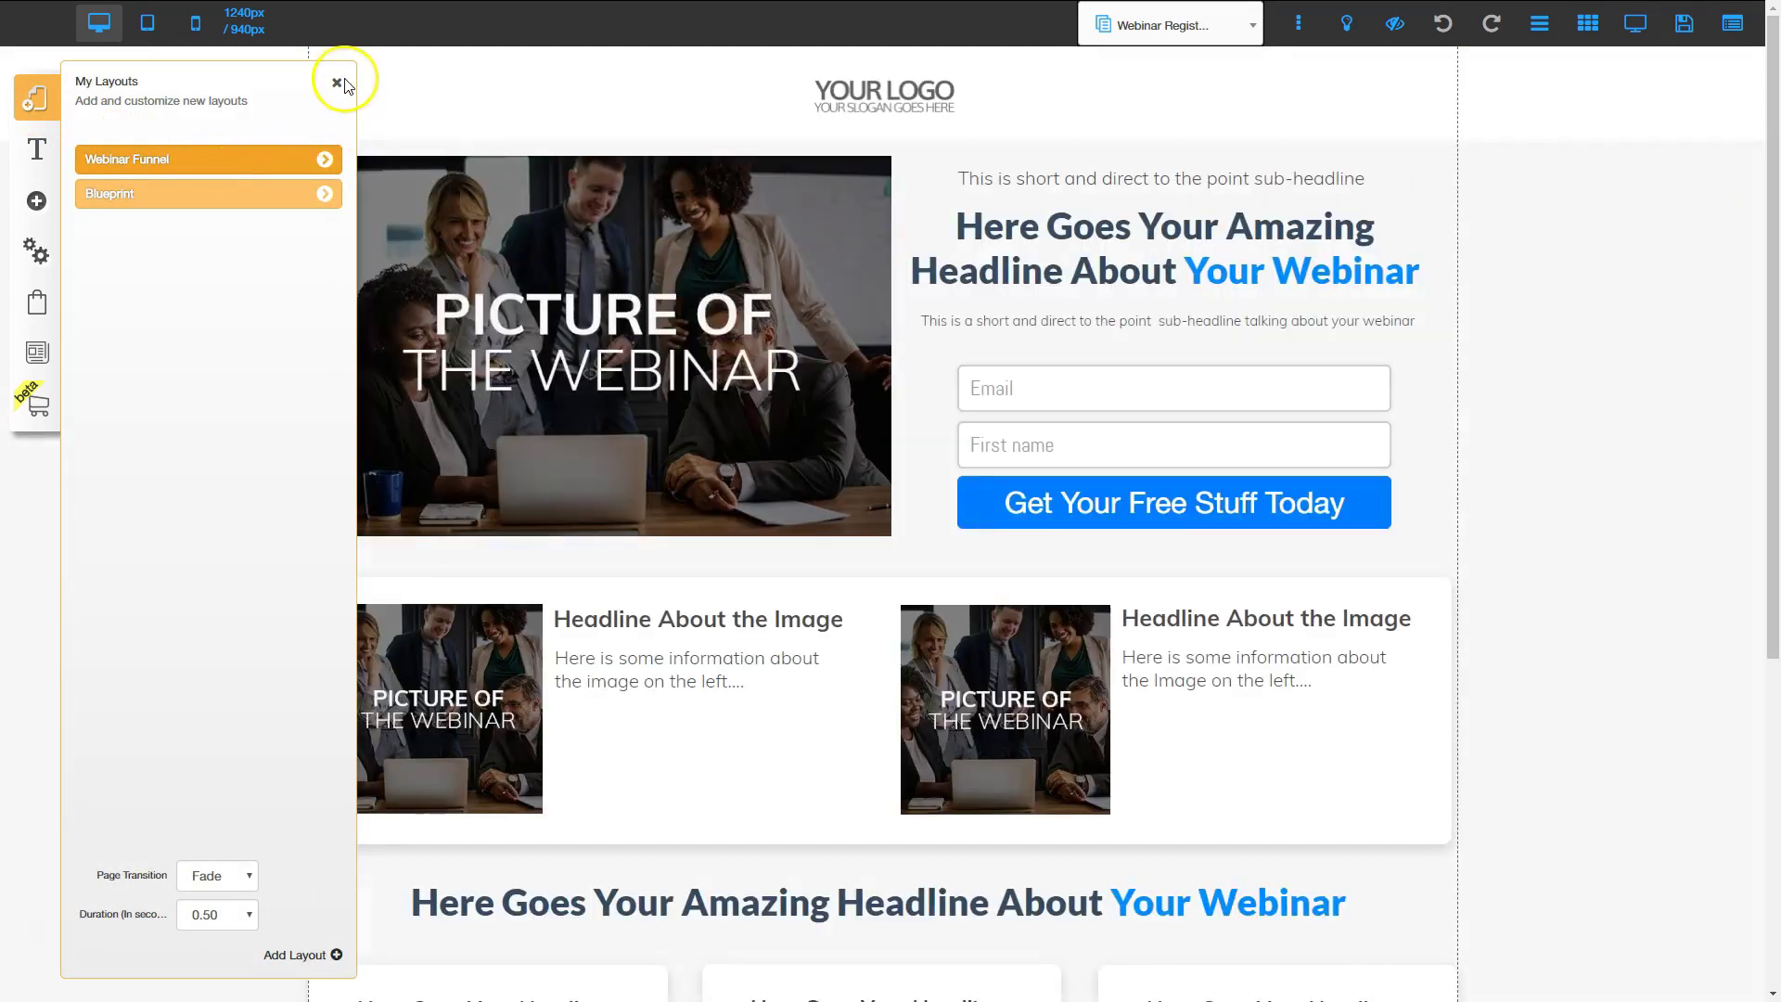
click(321, 164)
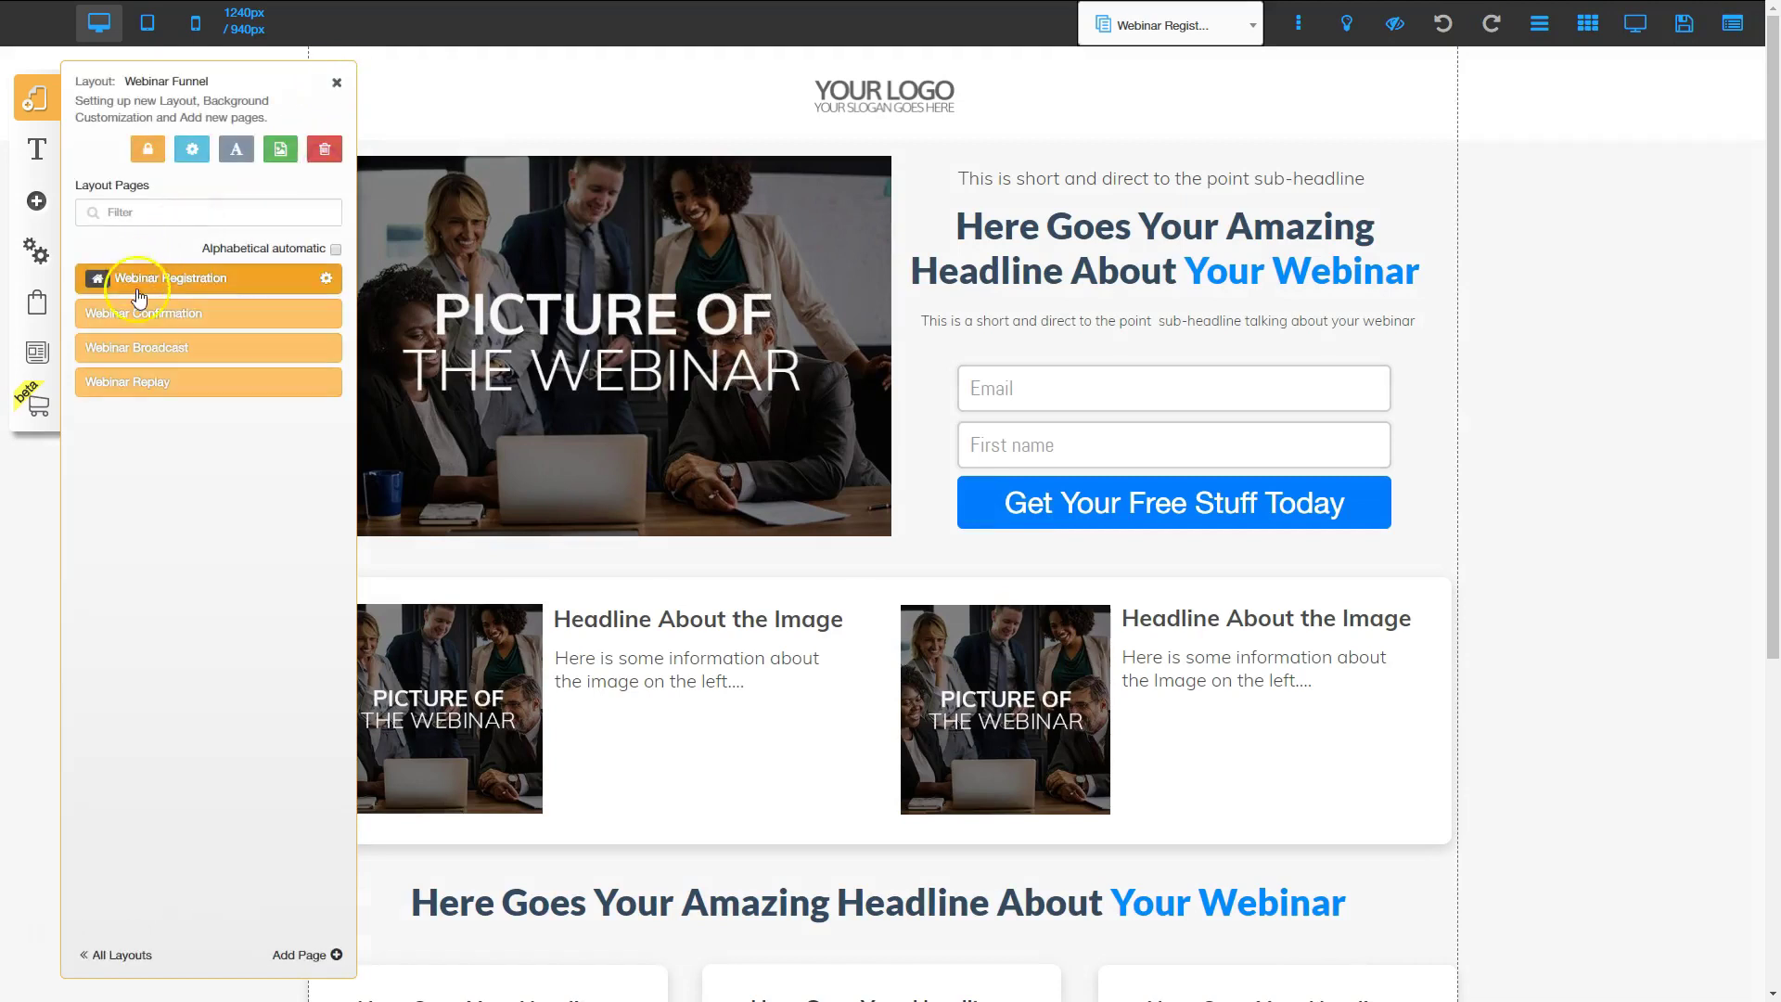
click(336, 85)
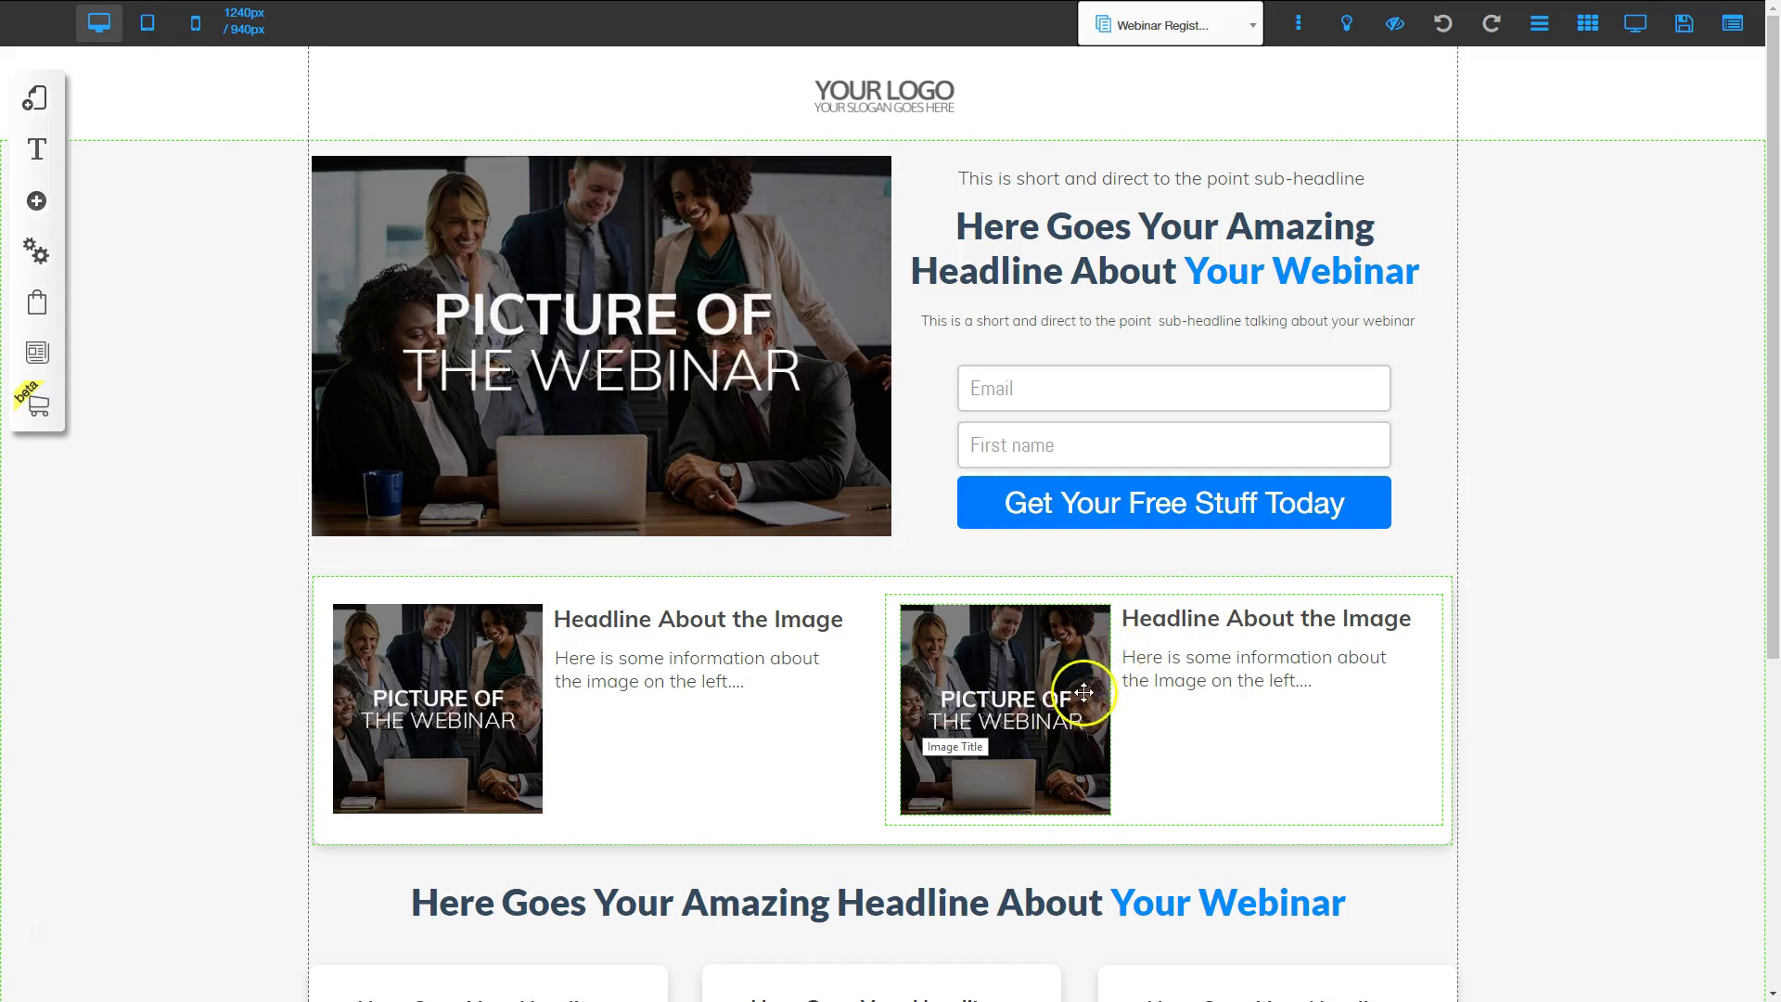
scroll(1117, 713, down, 5)
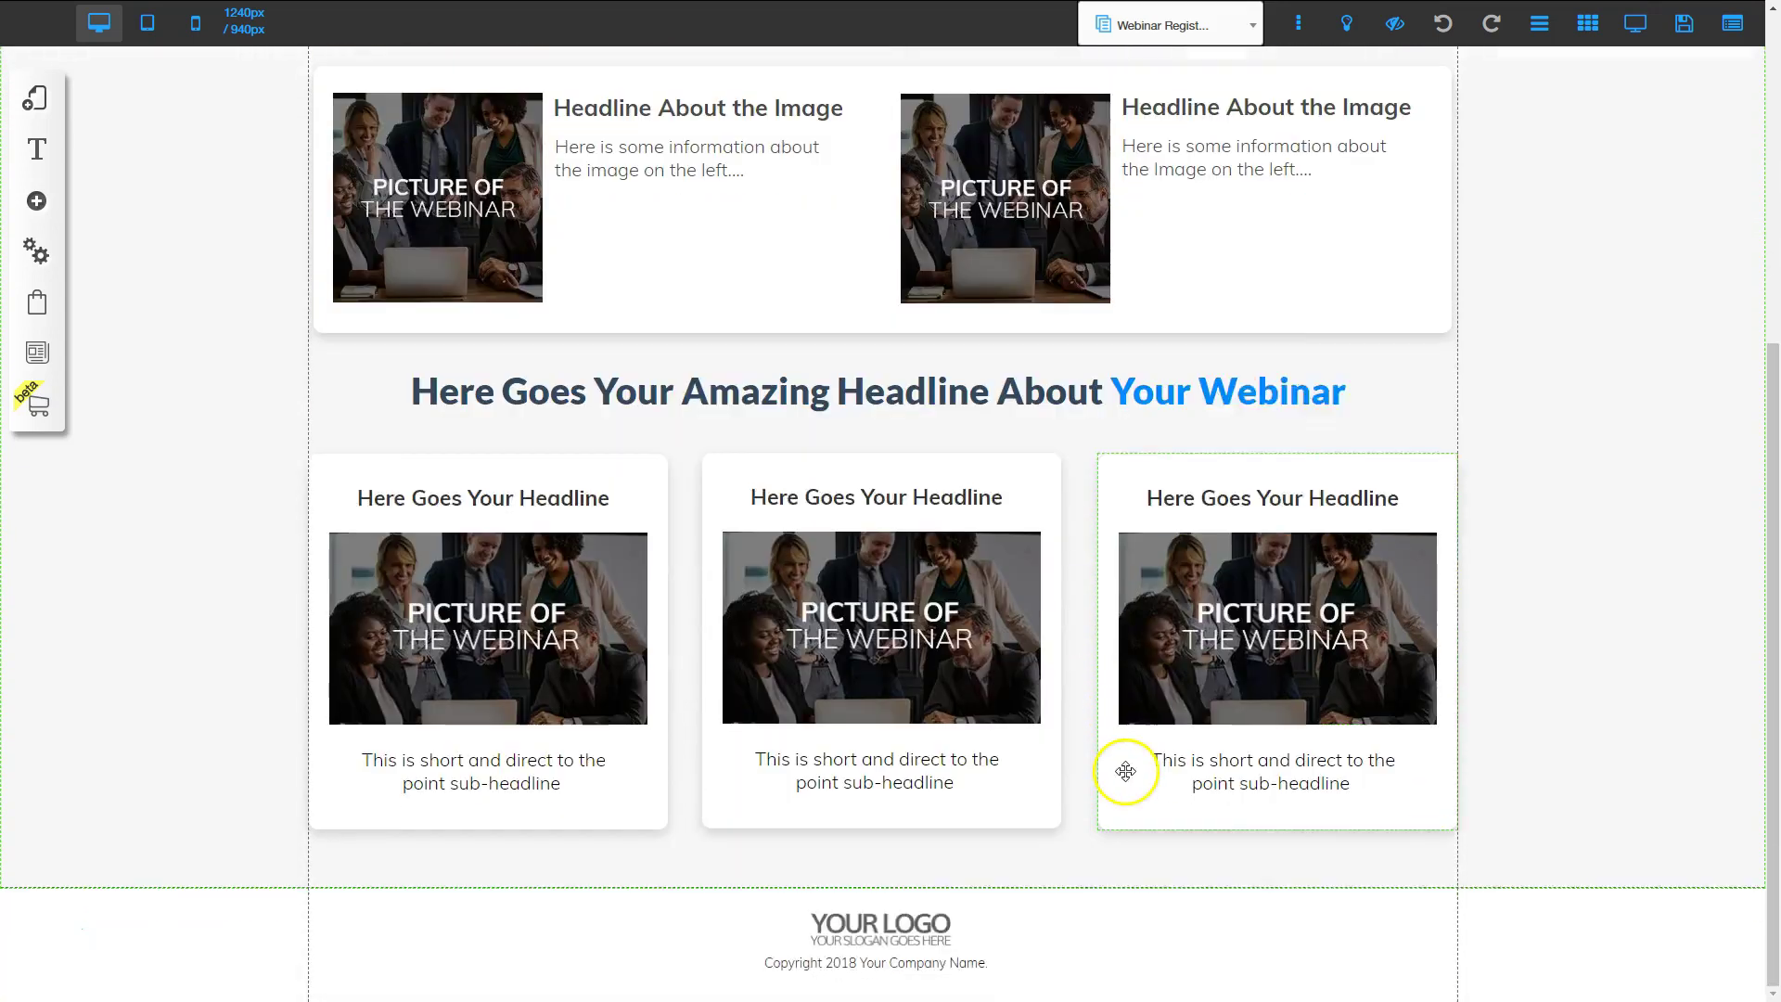
scroll(1126, 772, up, 5)
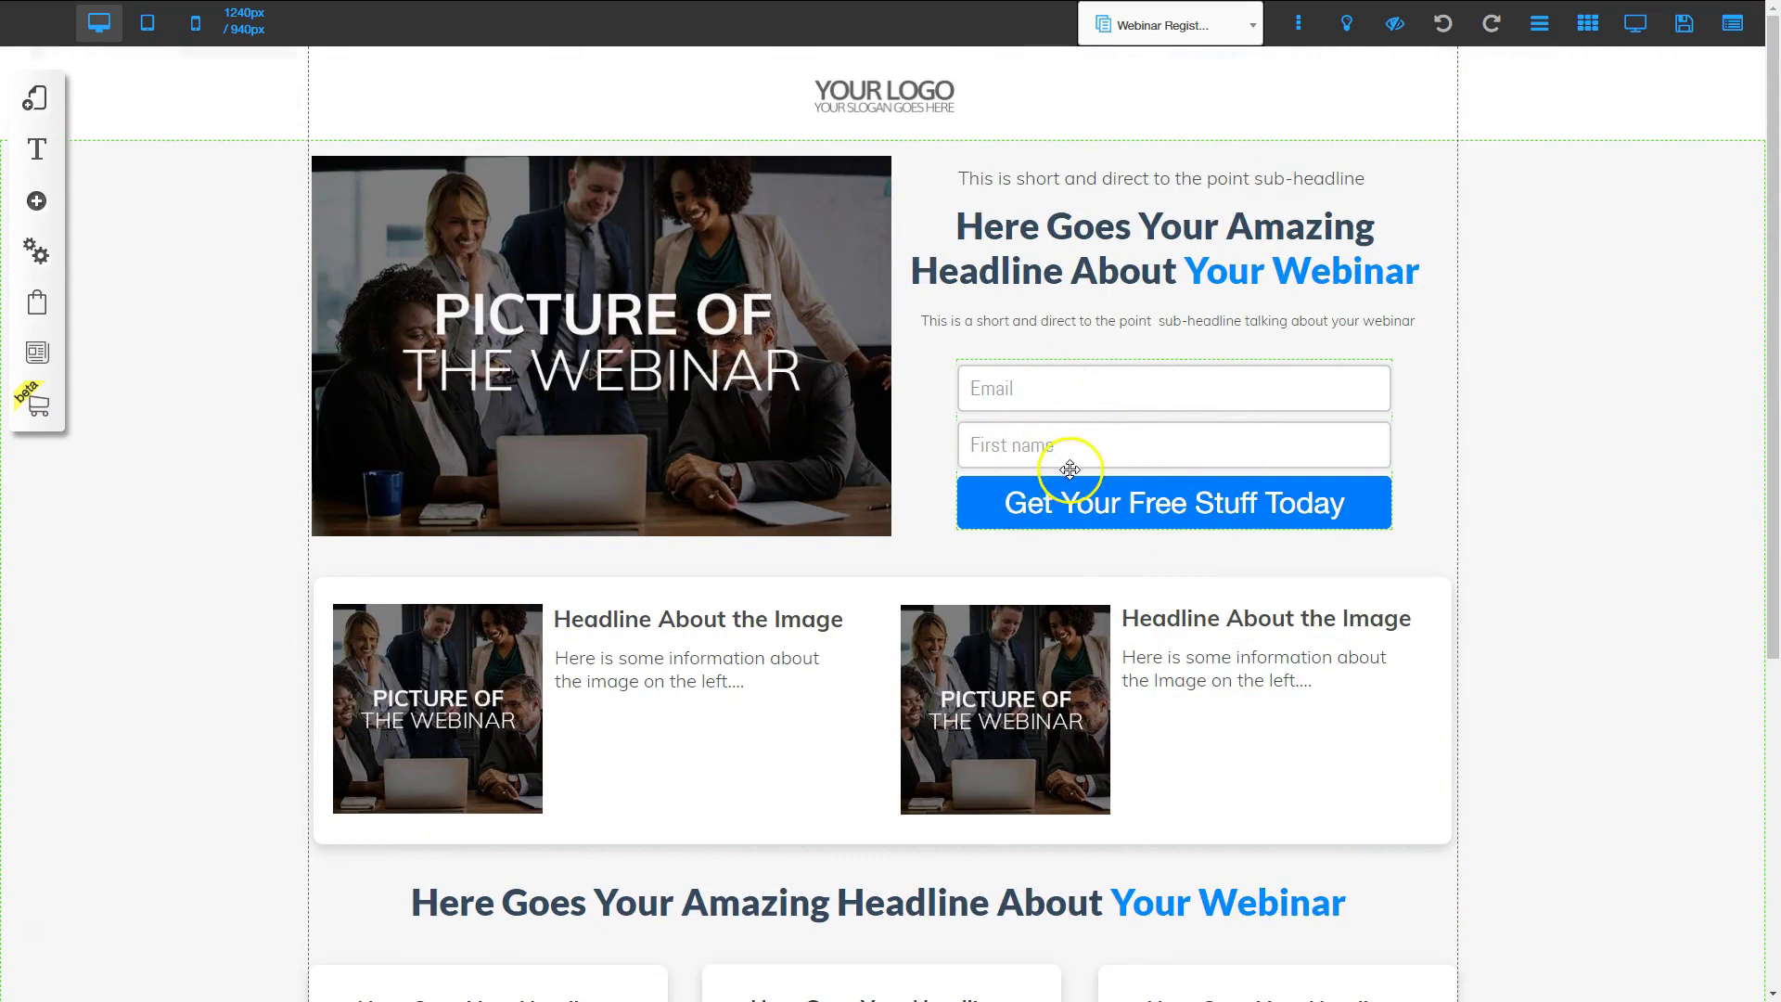
Connect the registration form to the MailingBoss list "Lead Capture - Internet Marketing copy_3".
right_click(1120, 442)
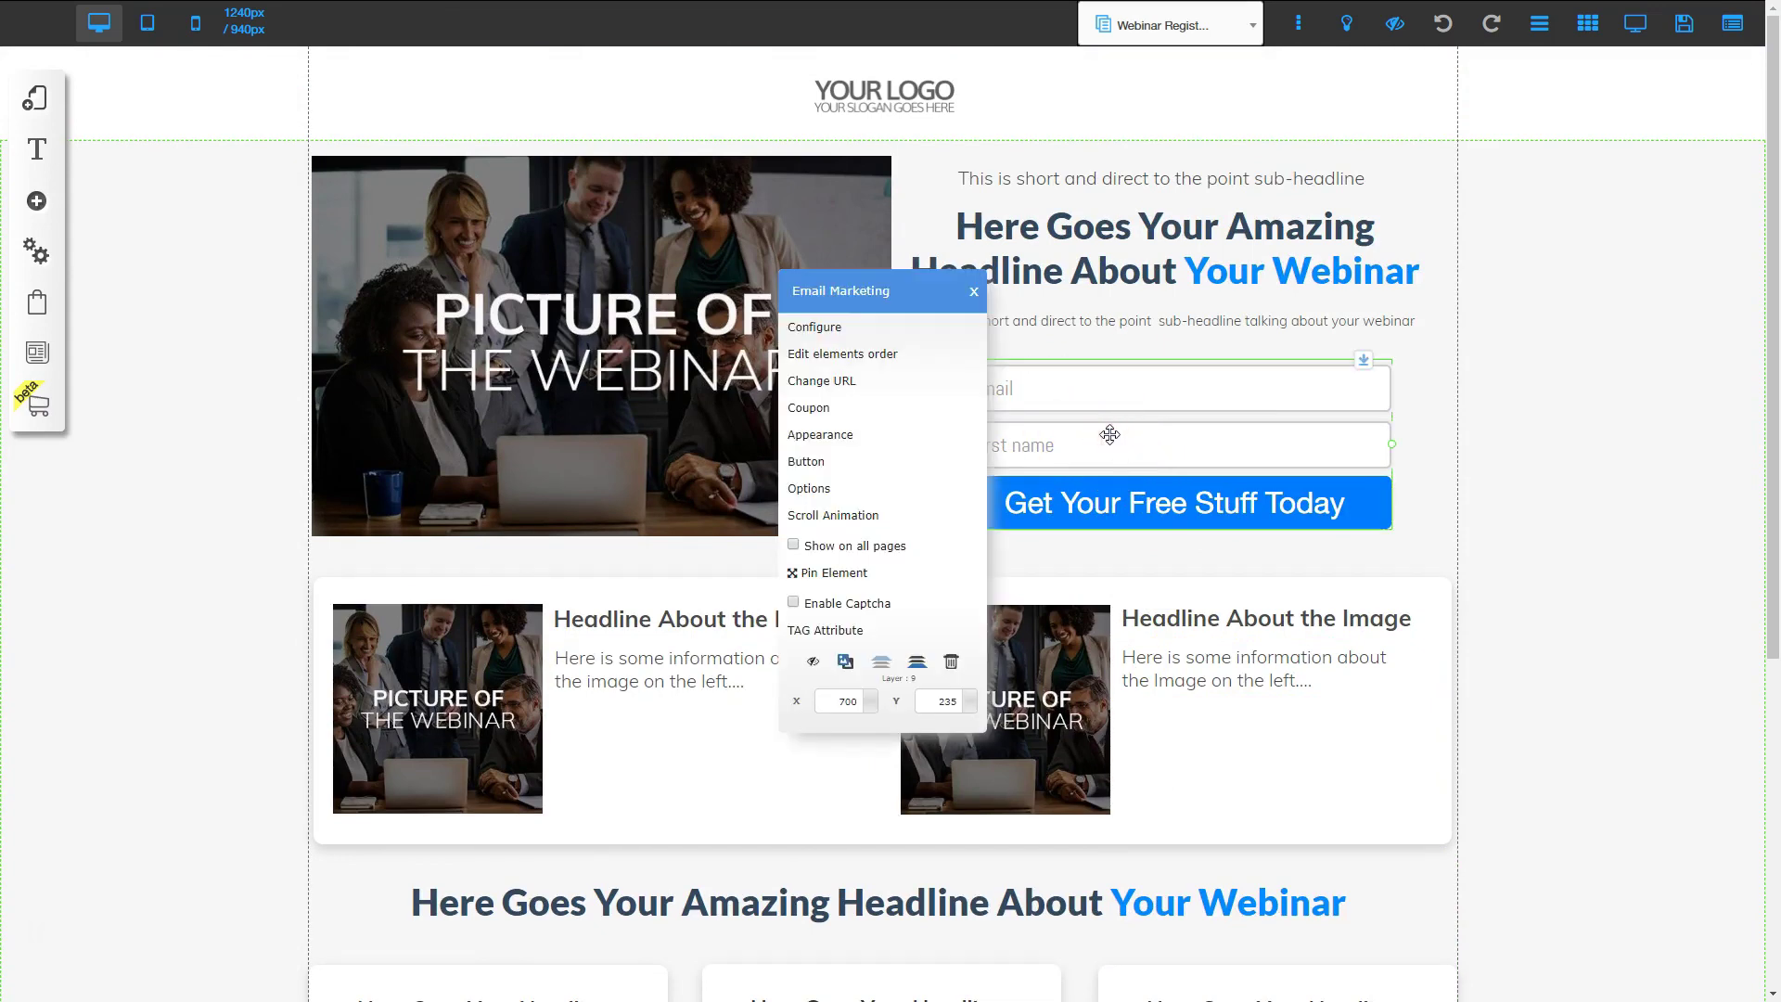
click(834, 324)
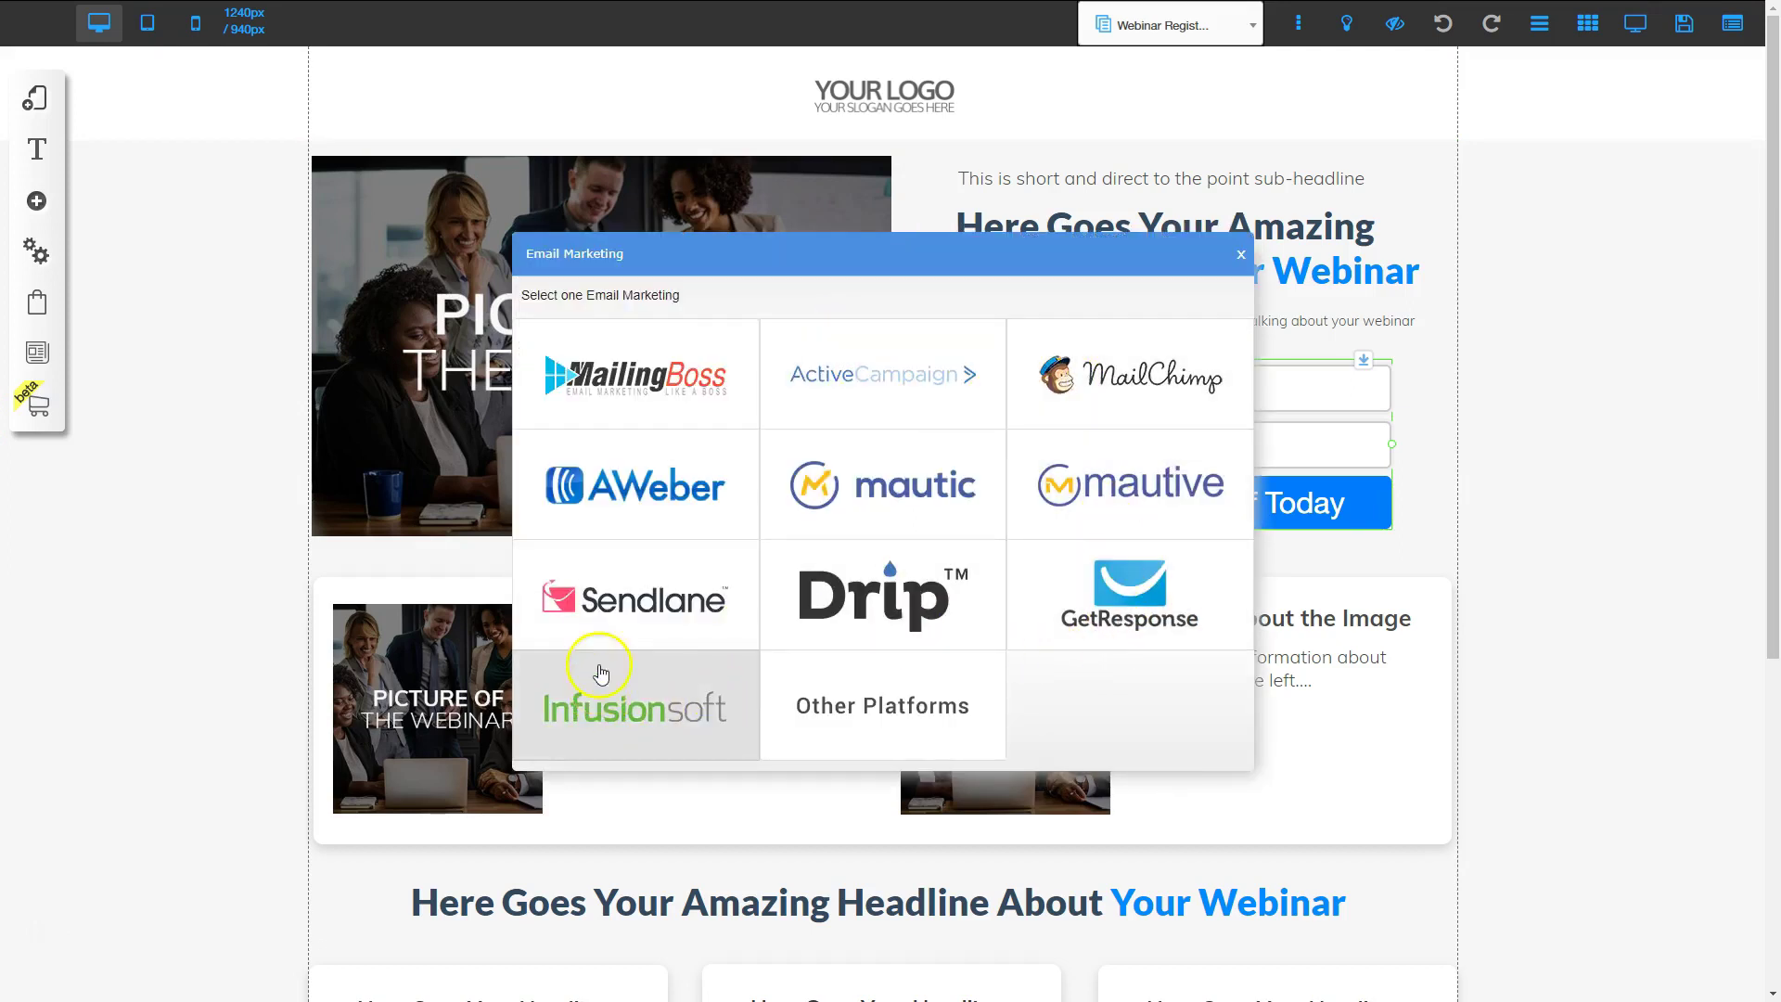
click(647, 374)
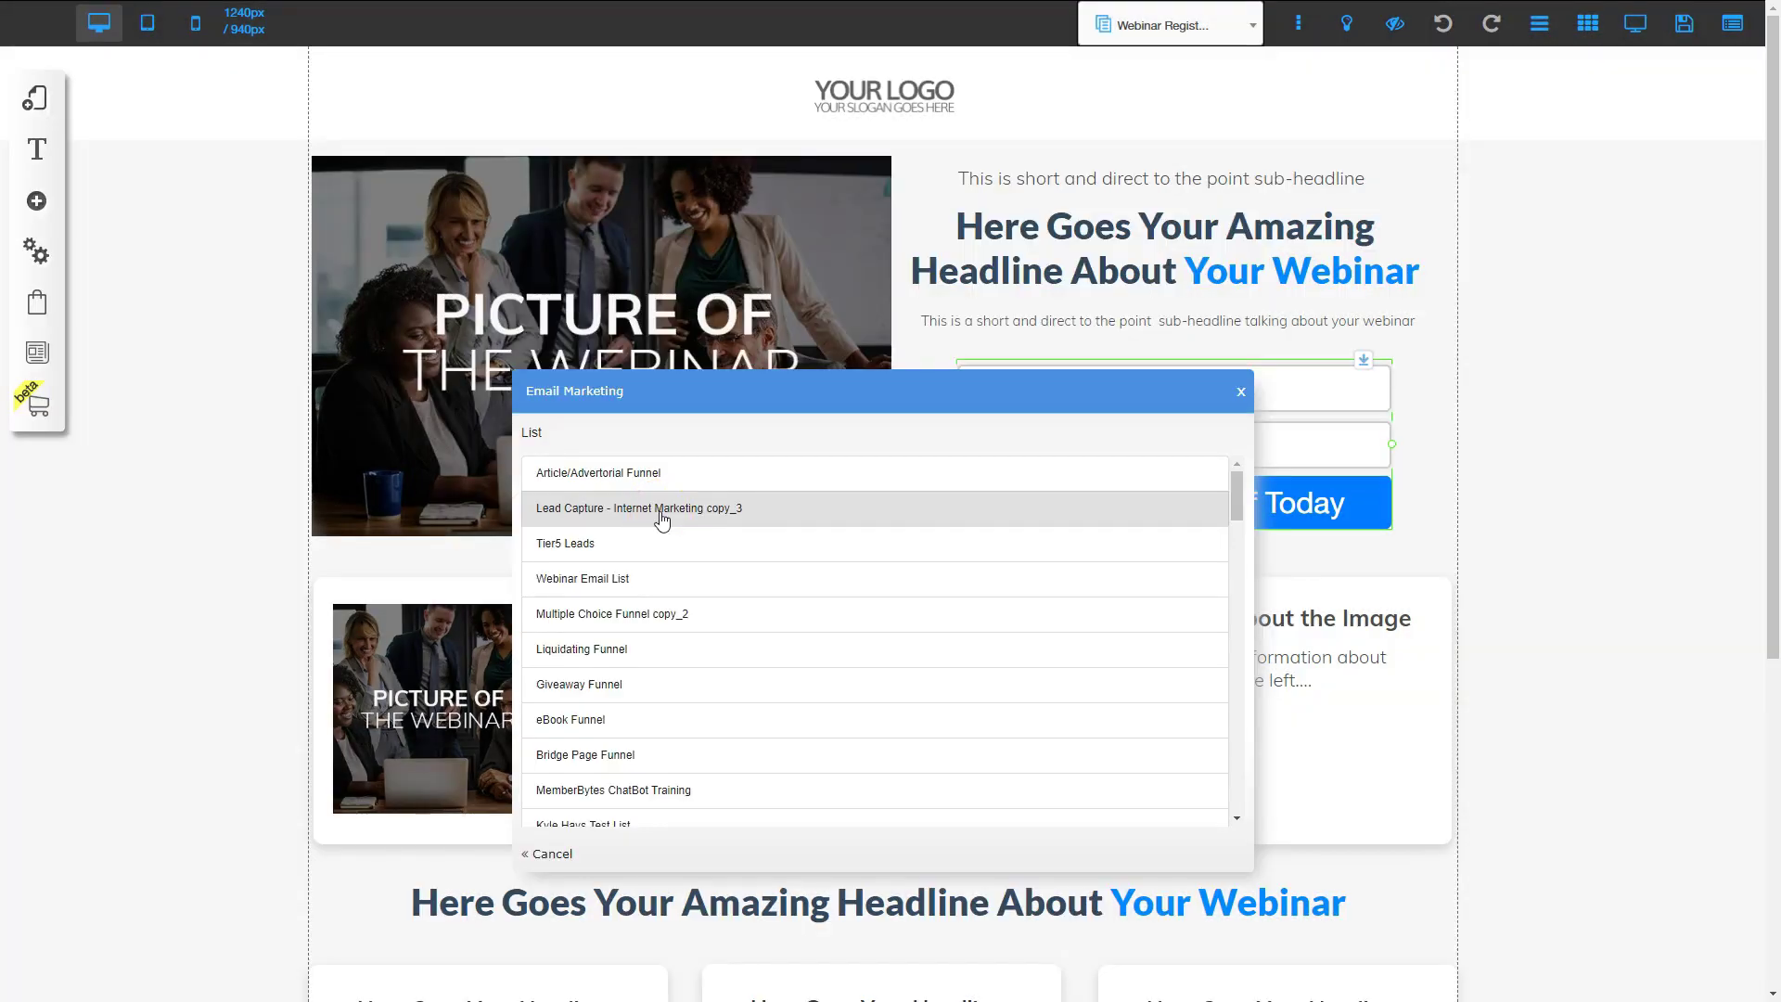
click(661, 513)
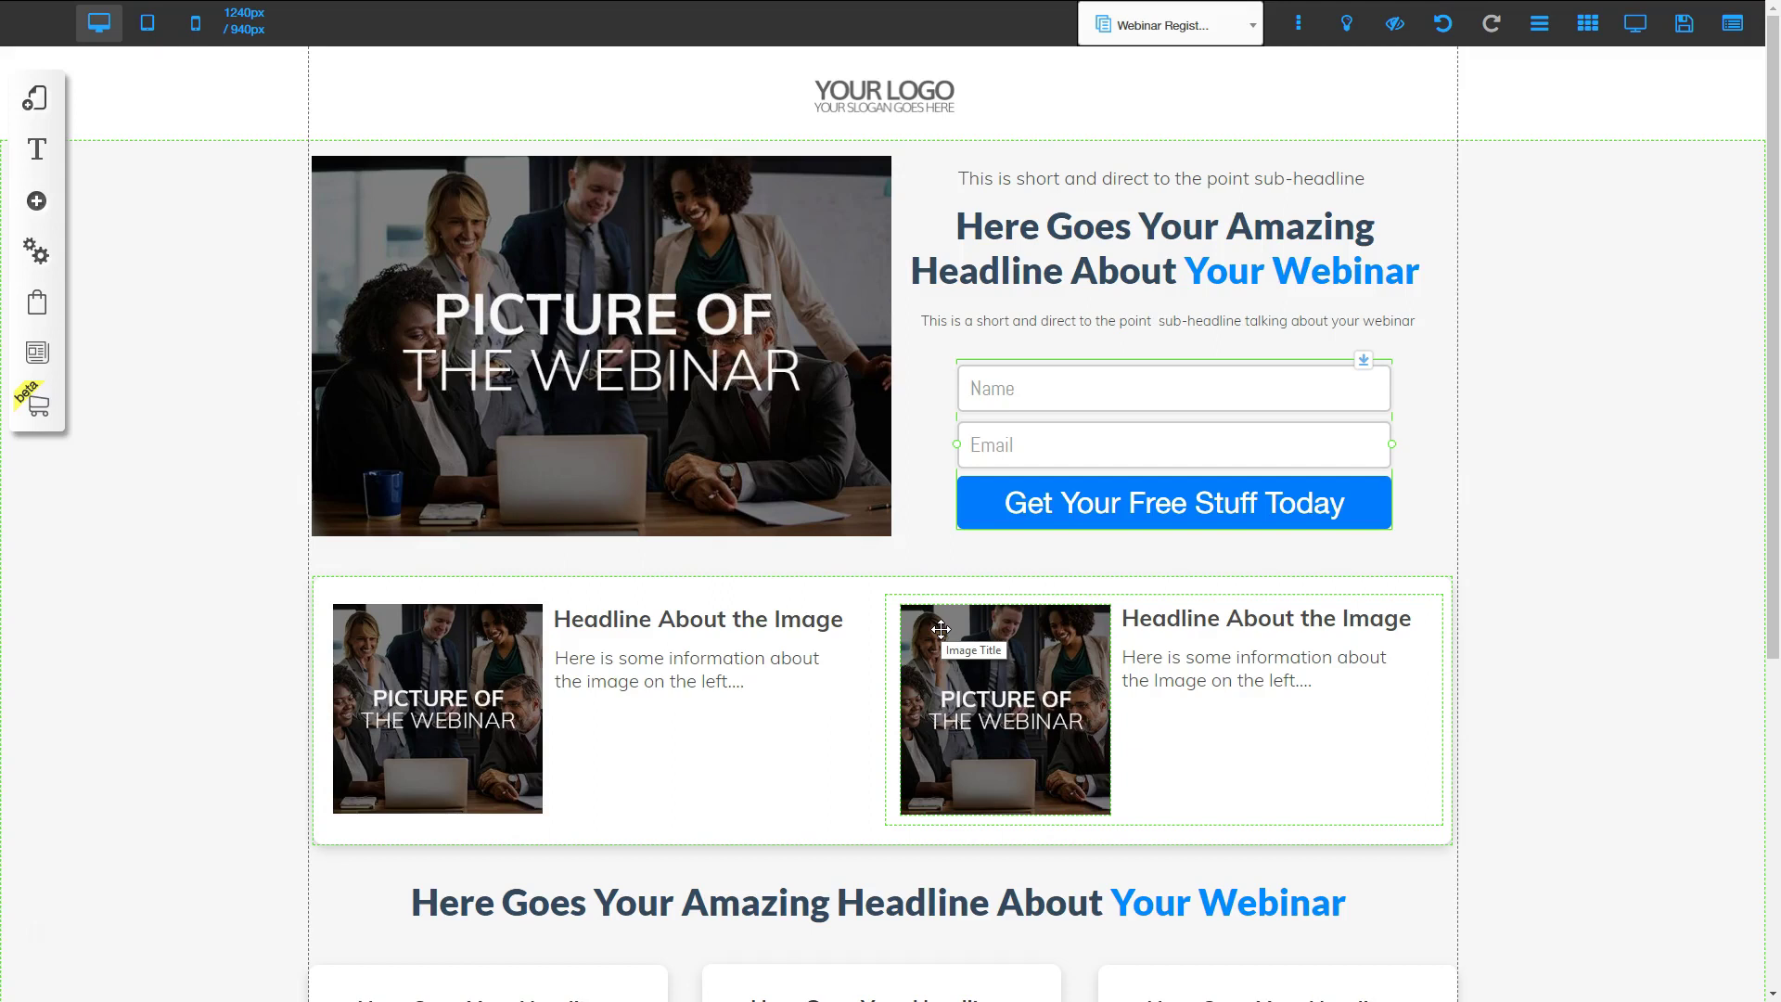
In the form's URL settings, link Pending subscribe to the Webinar Confirmation page, opening in the same tab.
click(1113, 438)
click(854, 378)
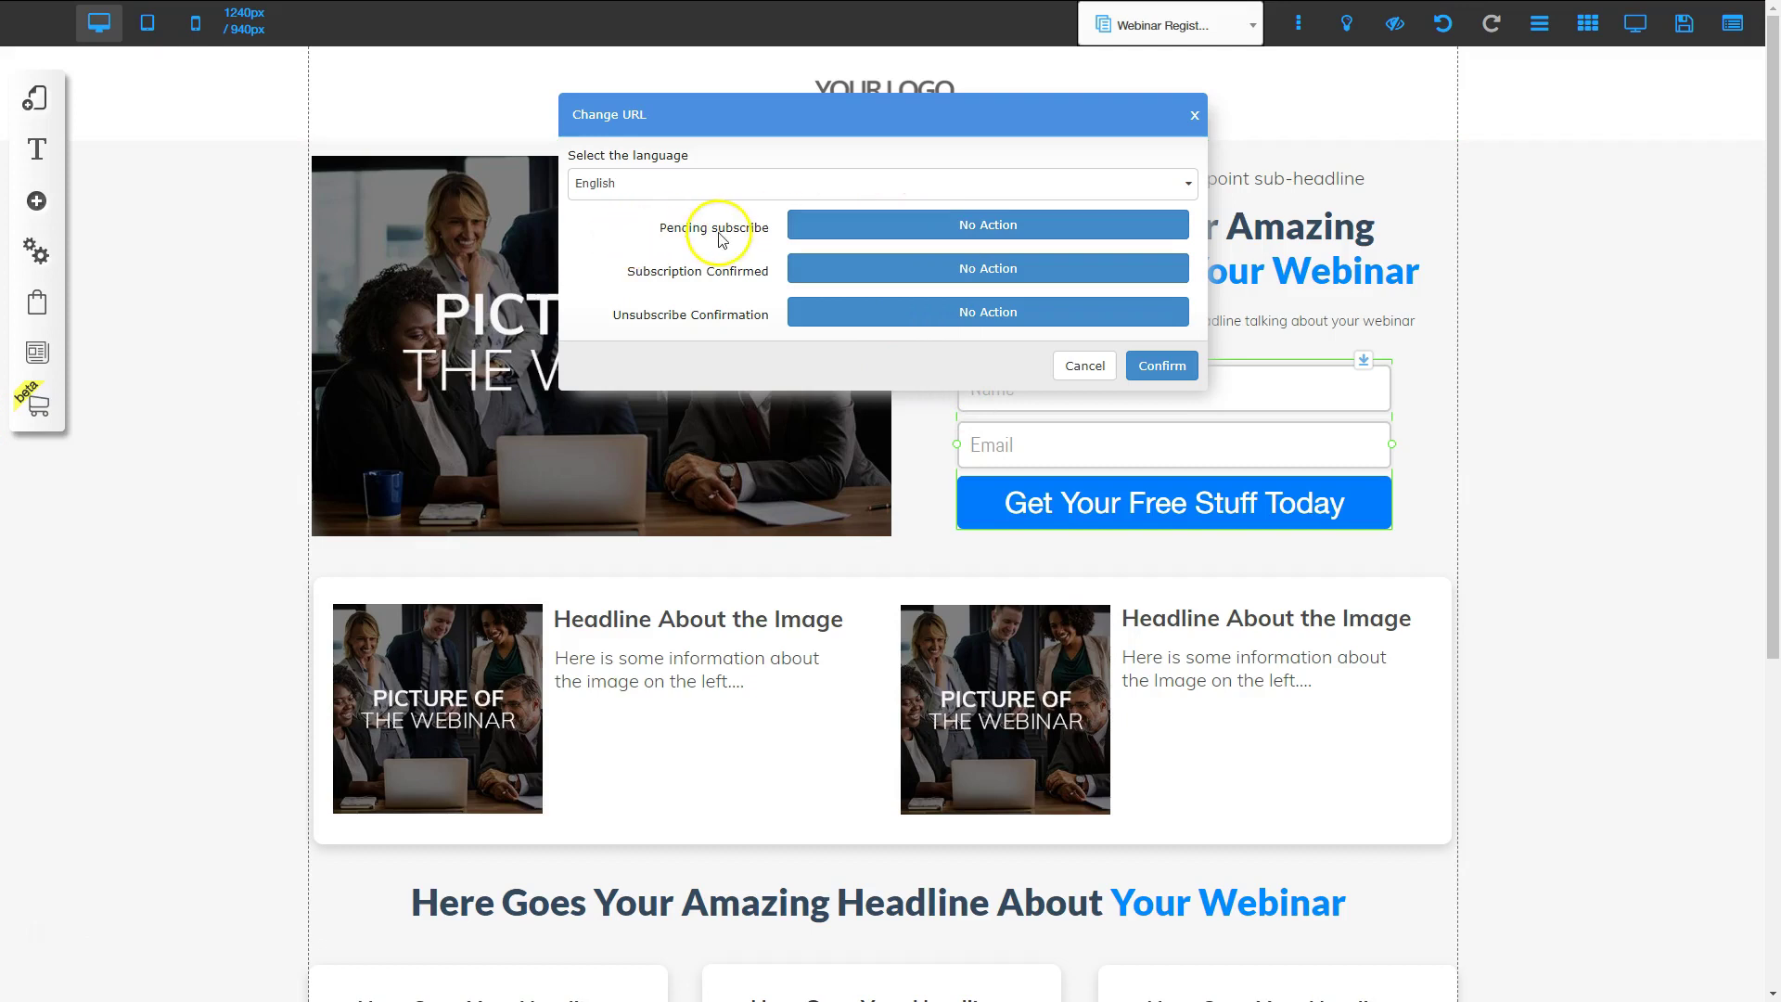
click(970, 226)
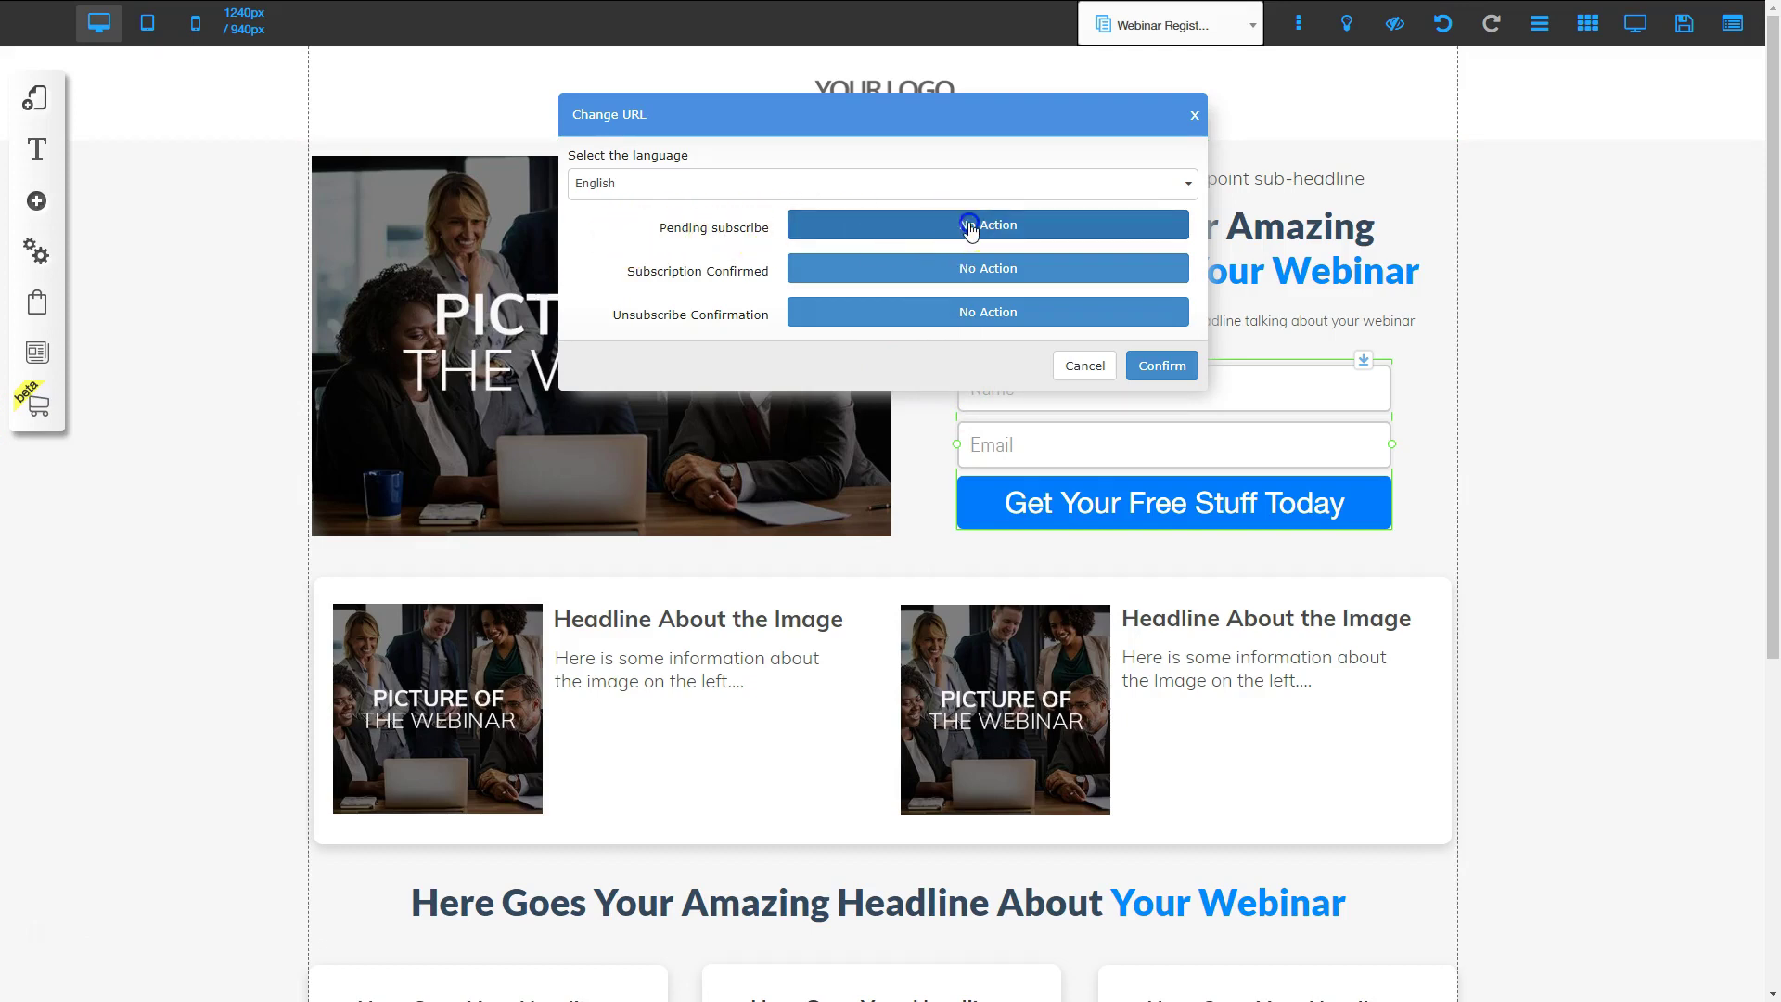
click(971, 69)
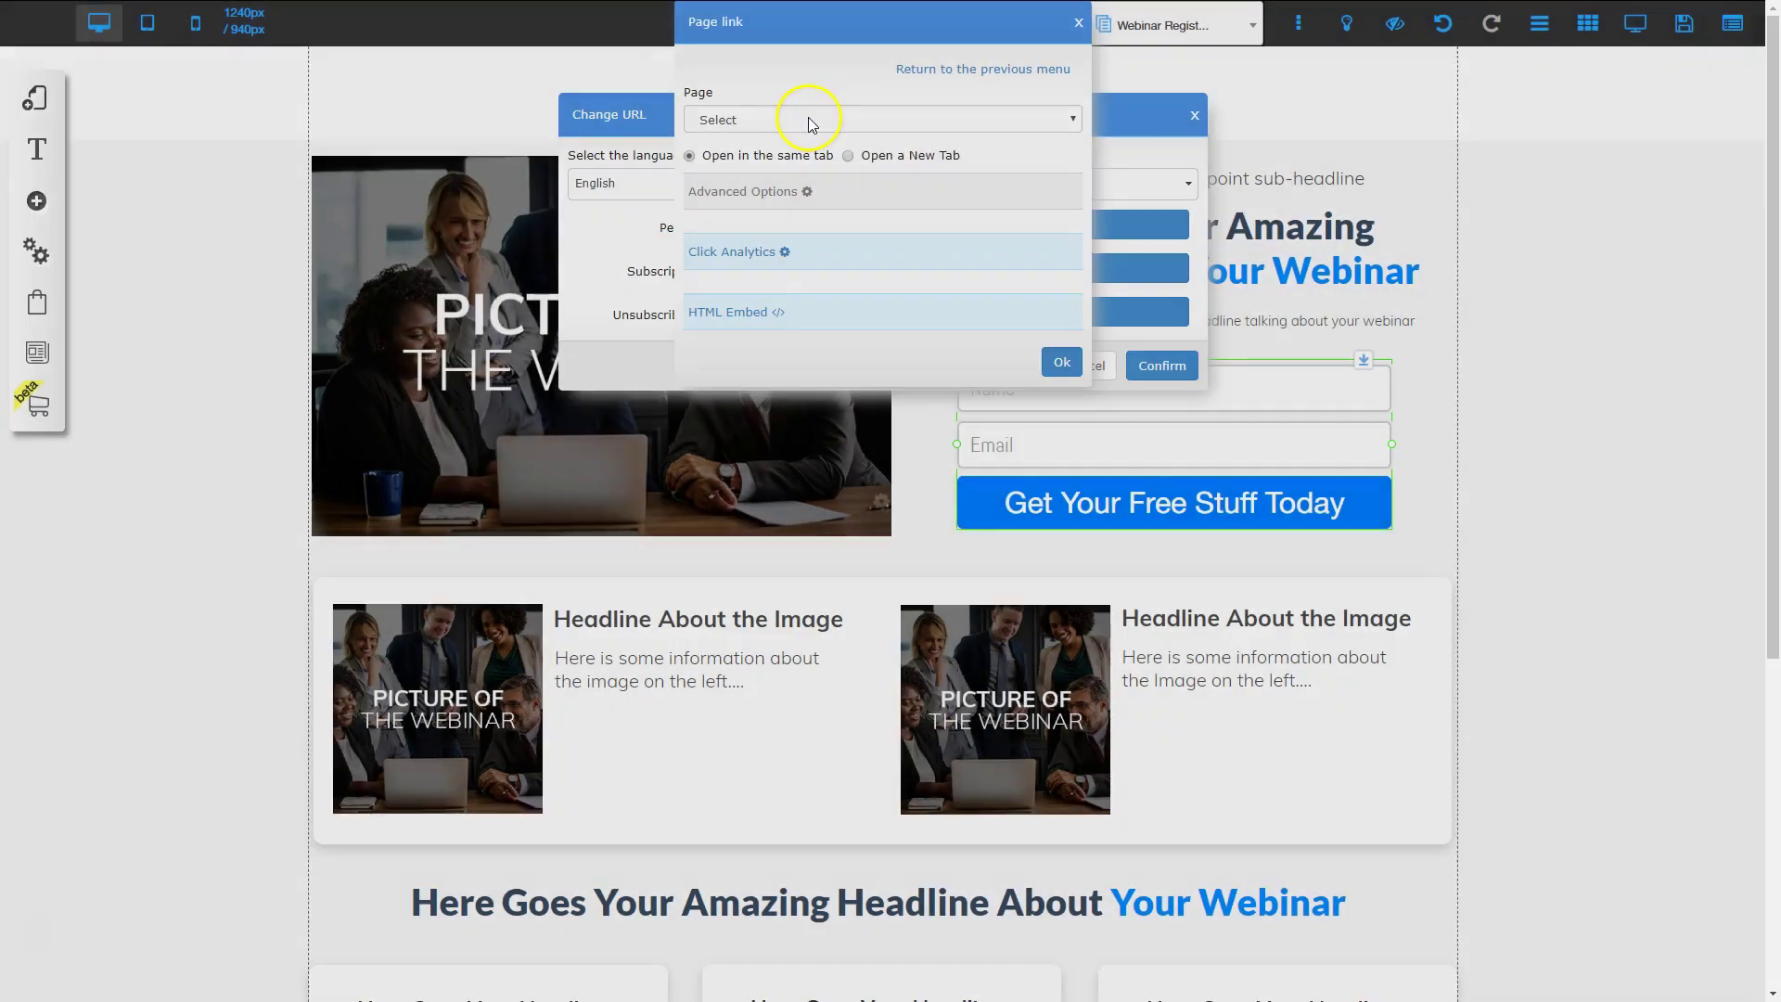
click(809, 119)
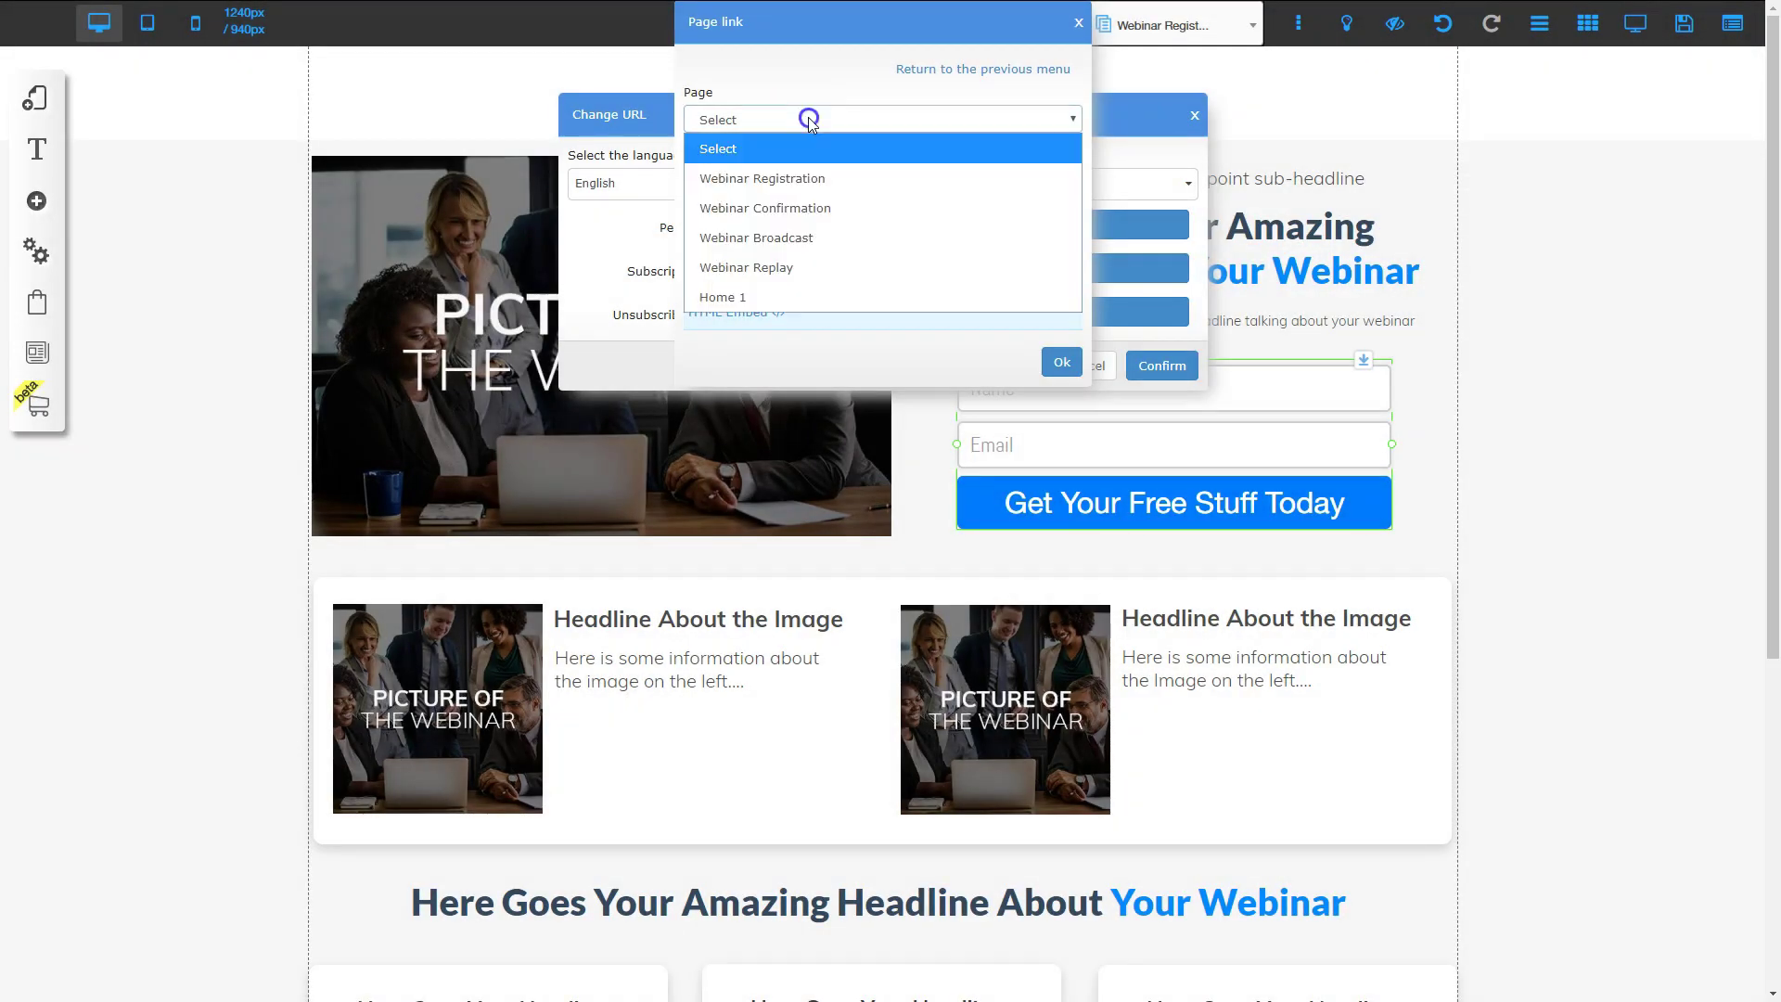
click(802, 207)
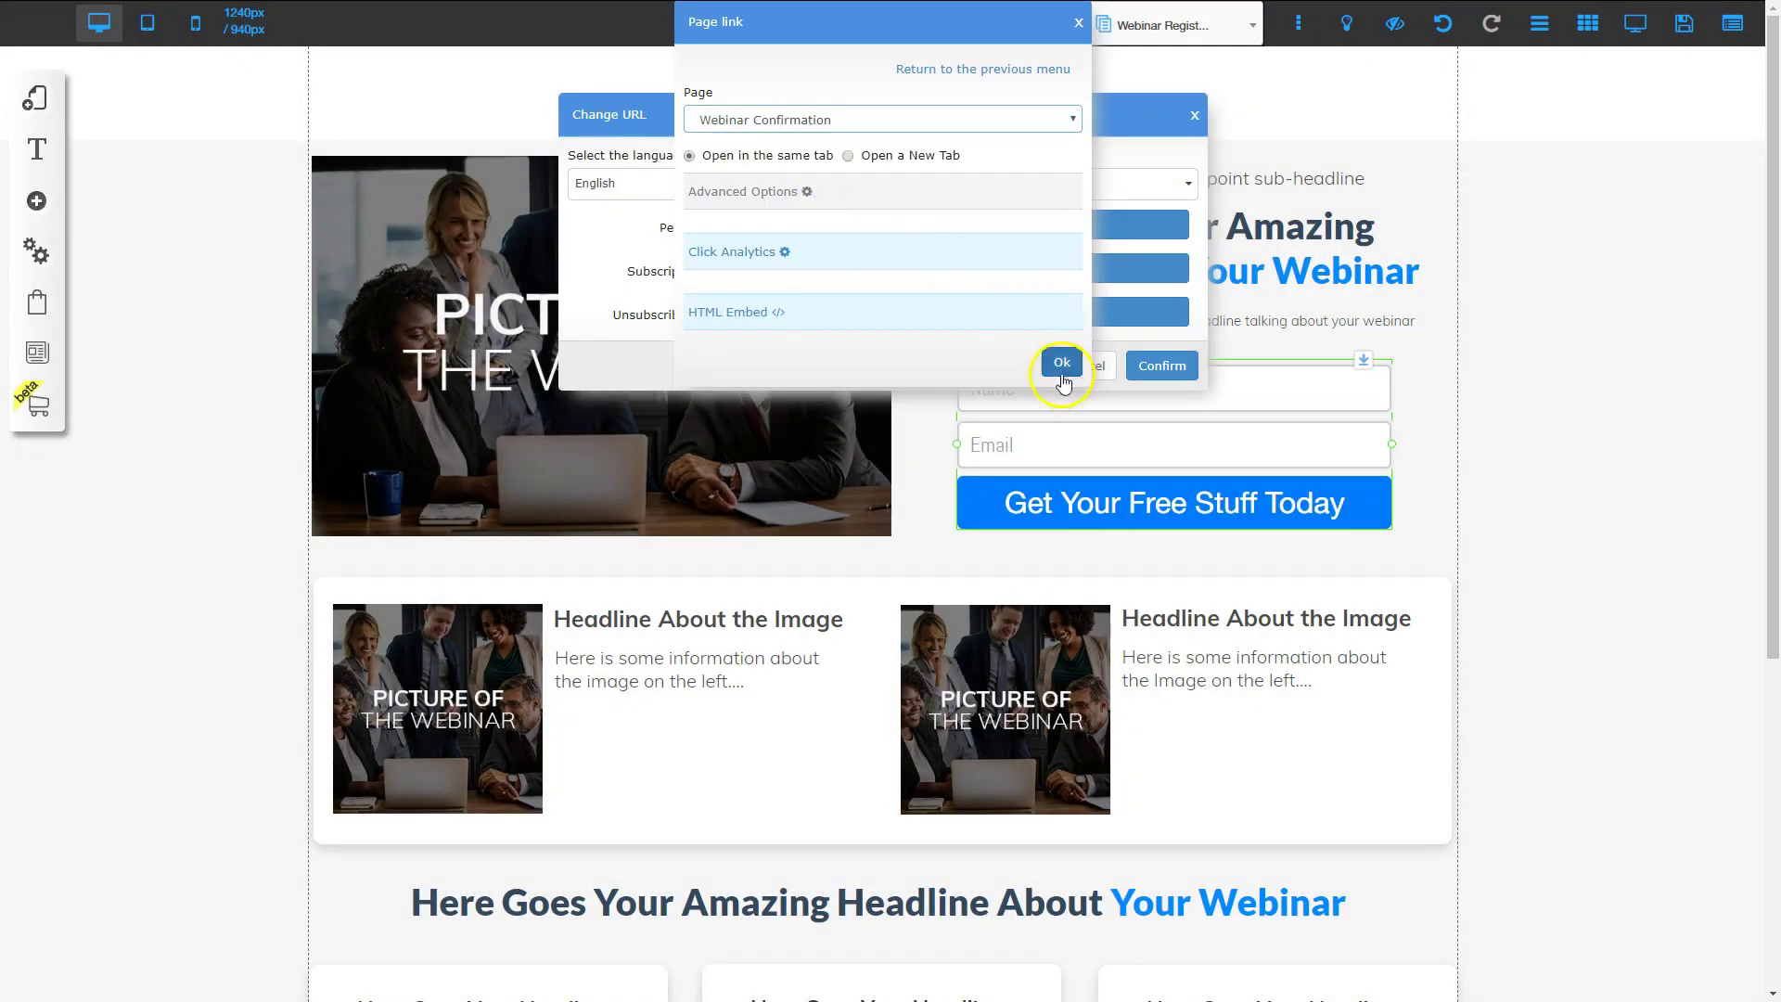
click(1061, 361)
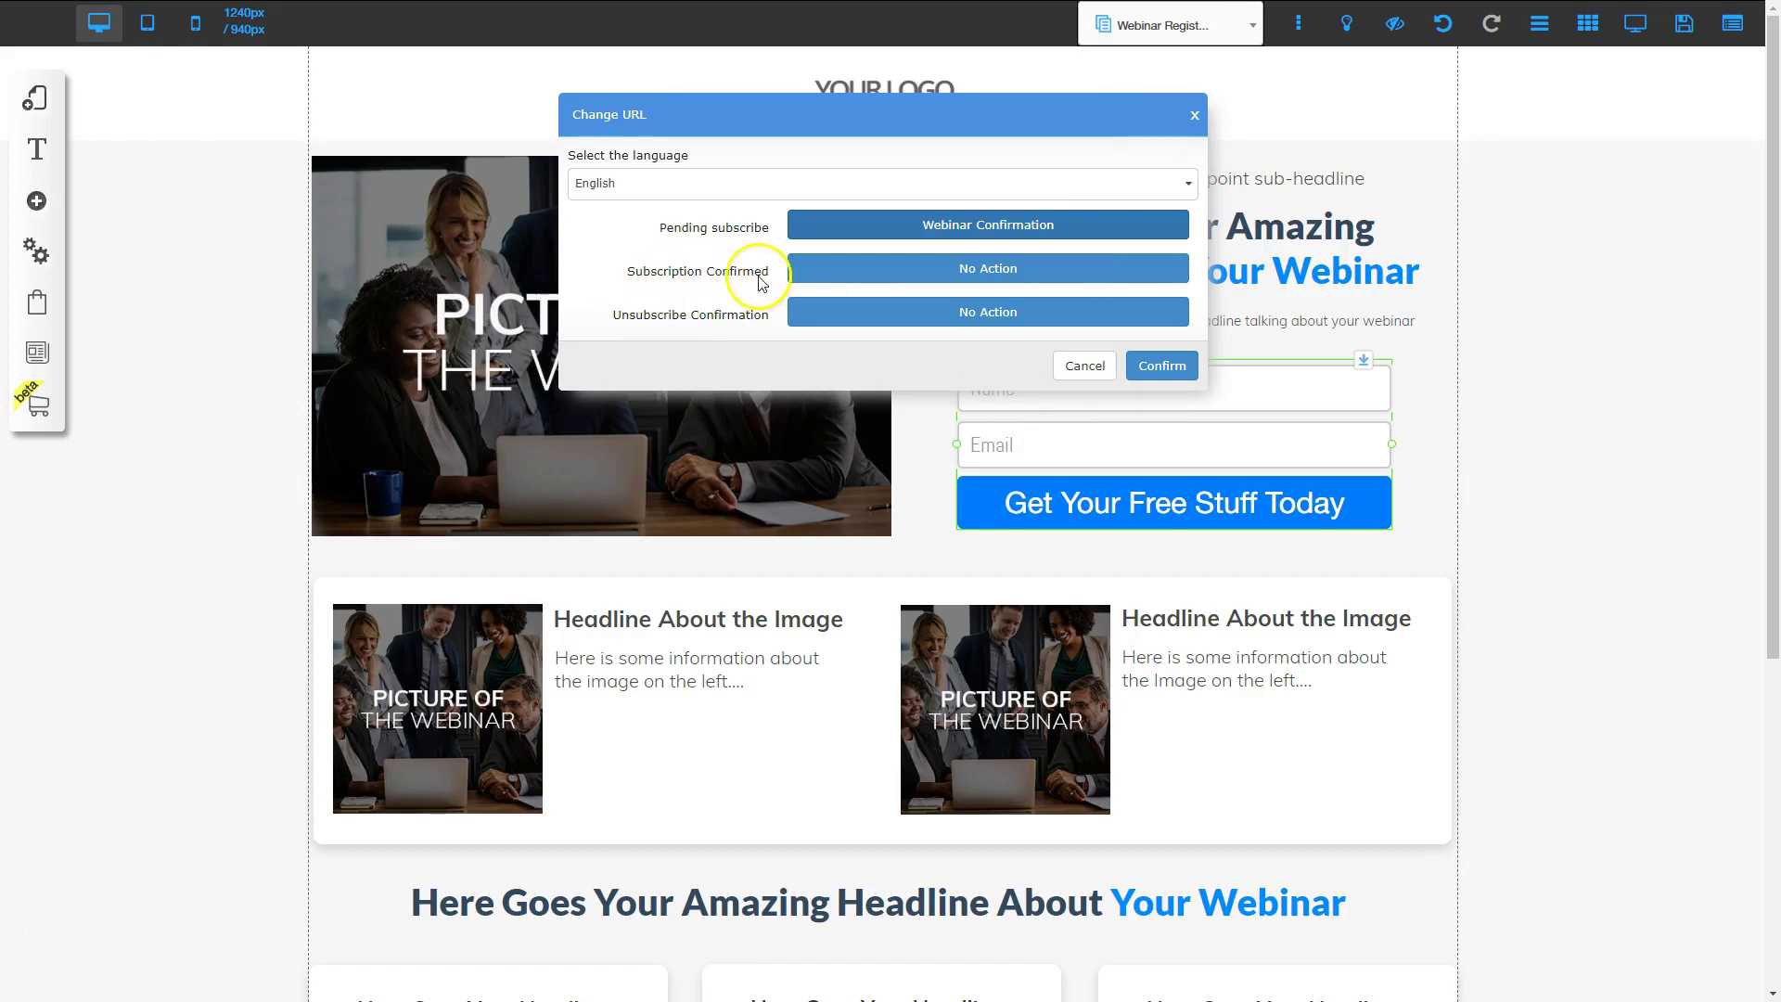
Link the form's Subscription Confirmed action to the Webinar Confirmation page.
click(972, 283)
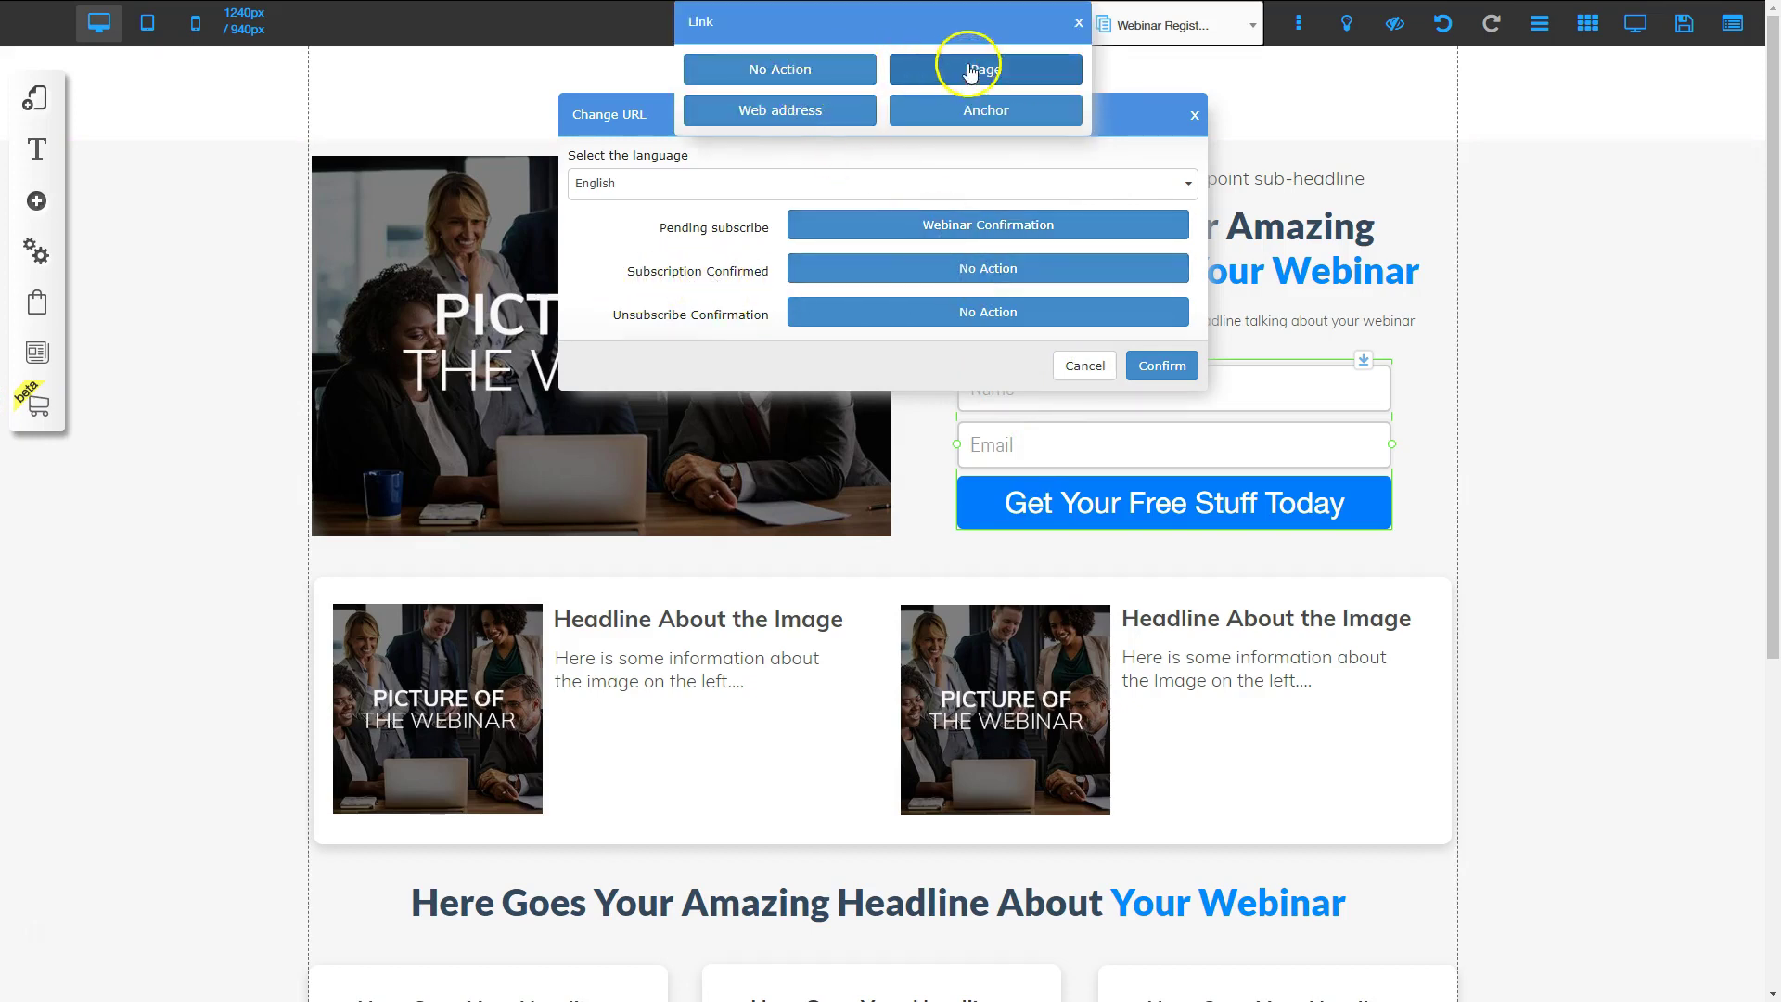
click(964, 66)
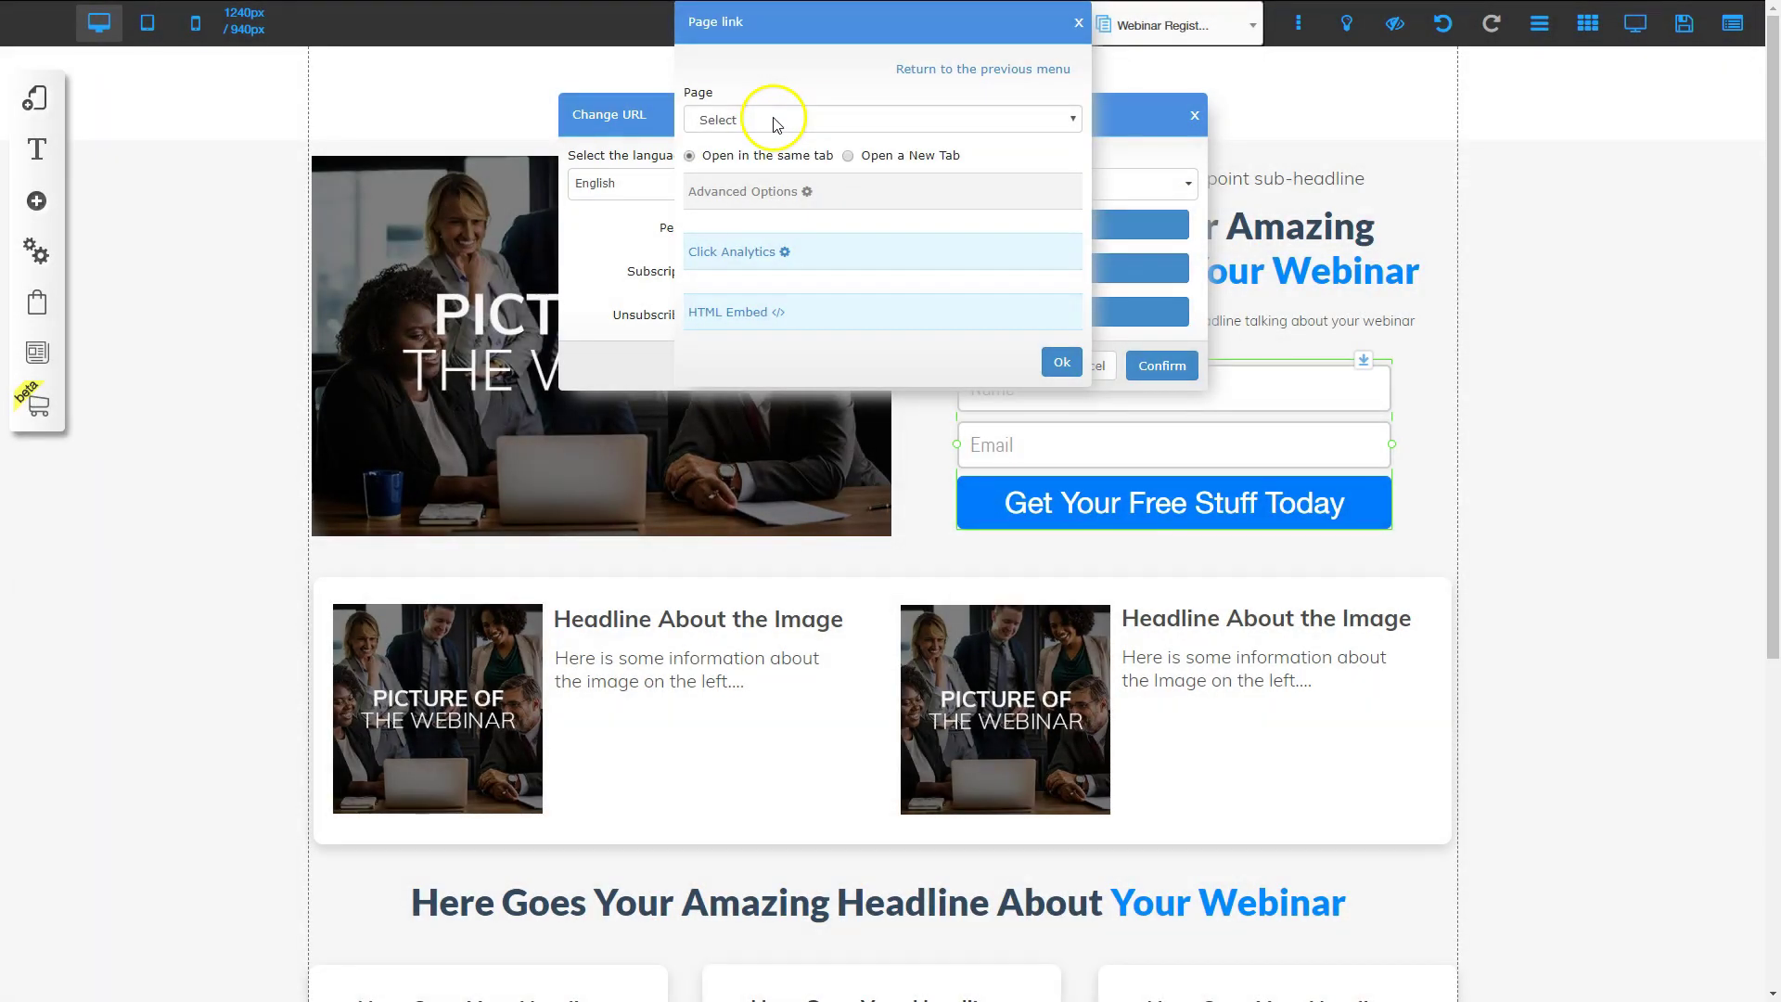
click(773, 118)
click(779, 208)
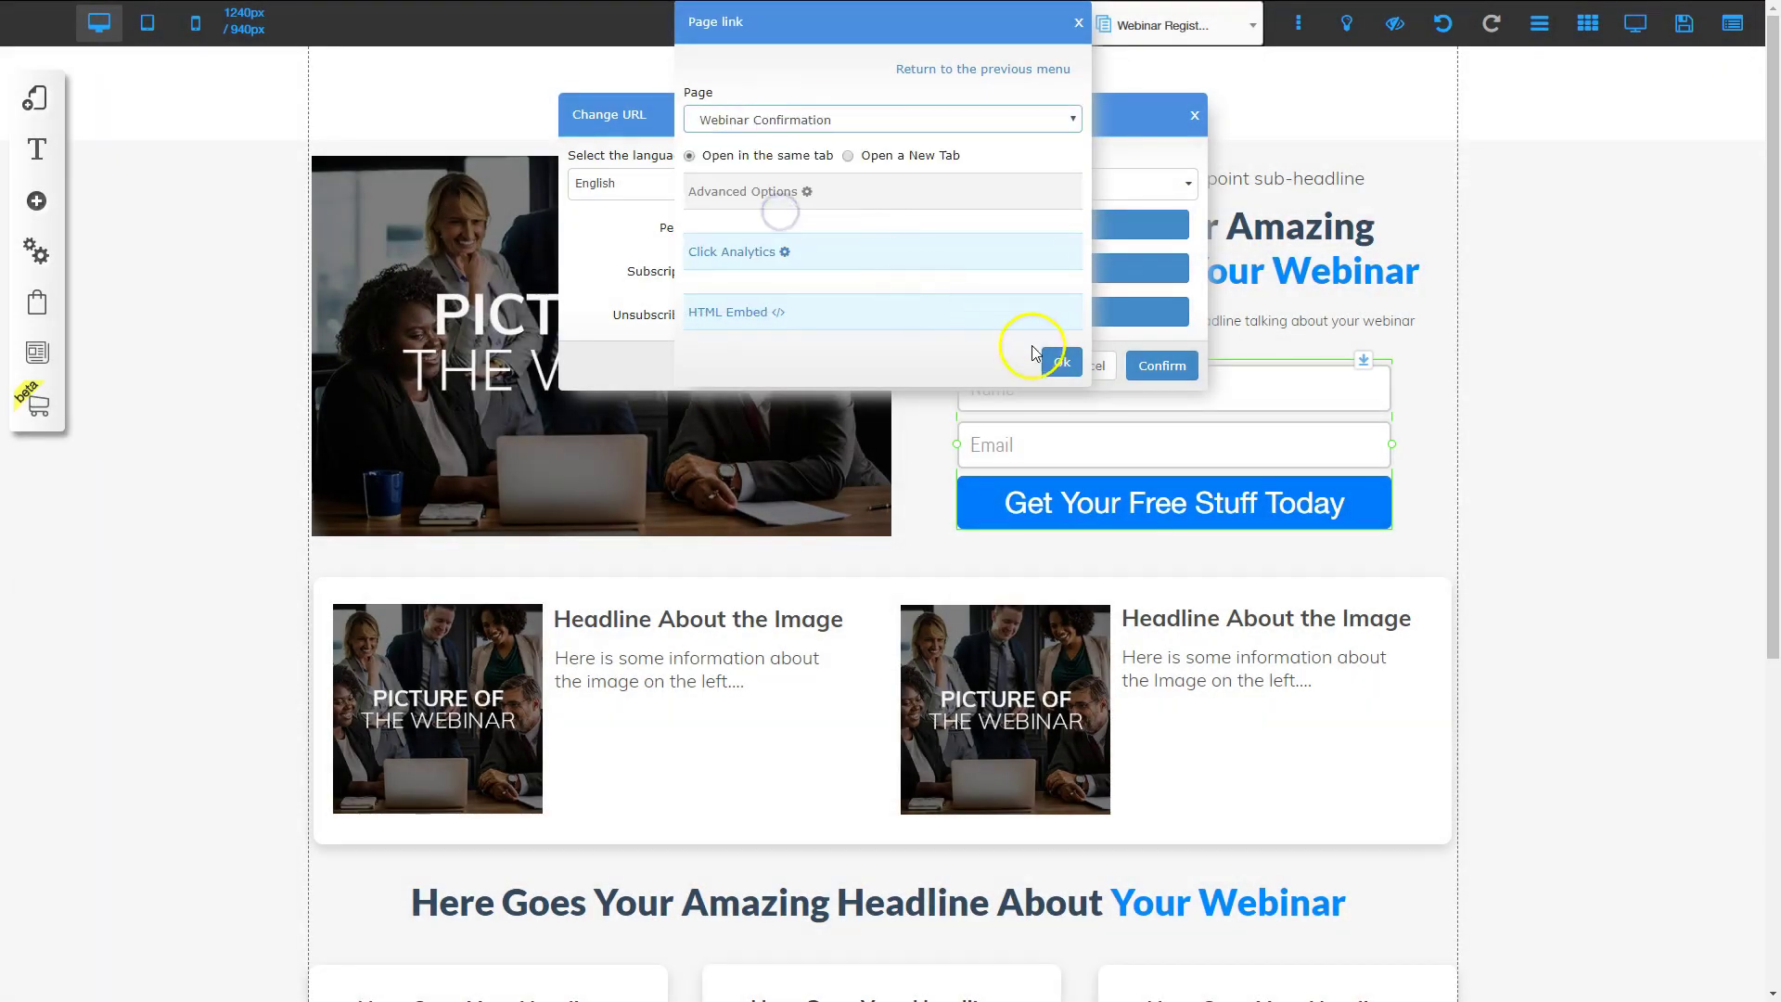
click(1061, 364)
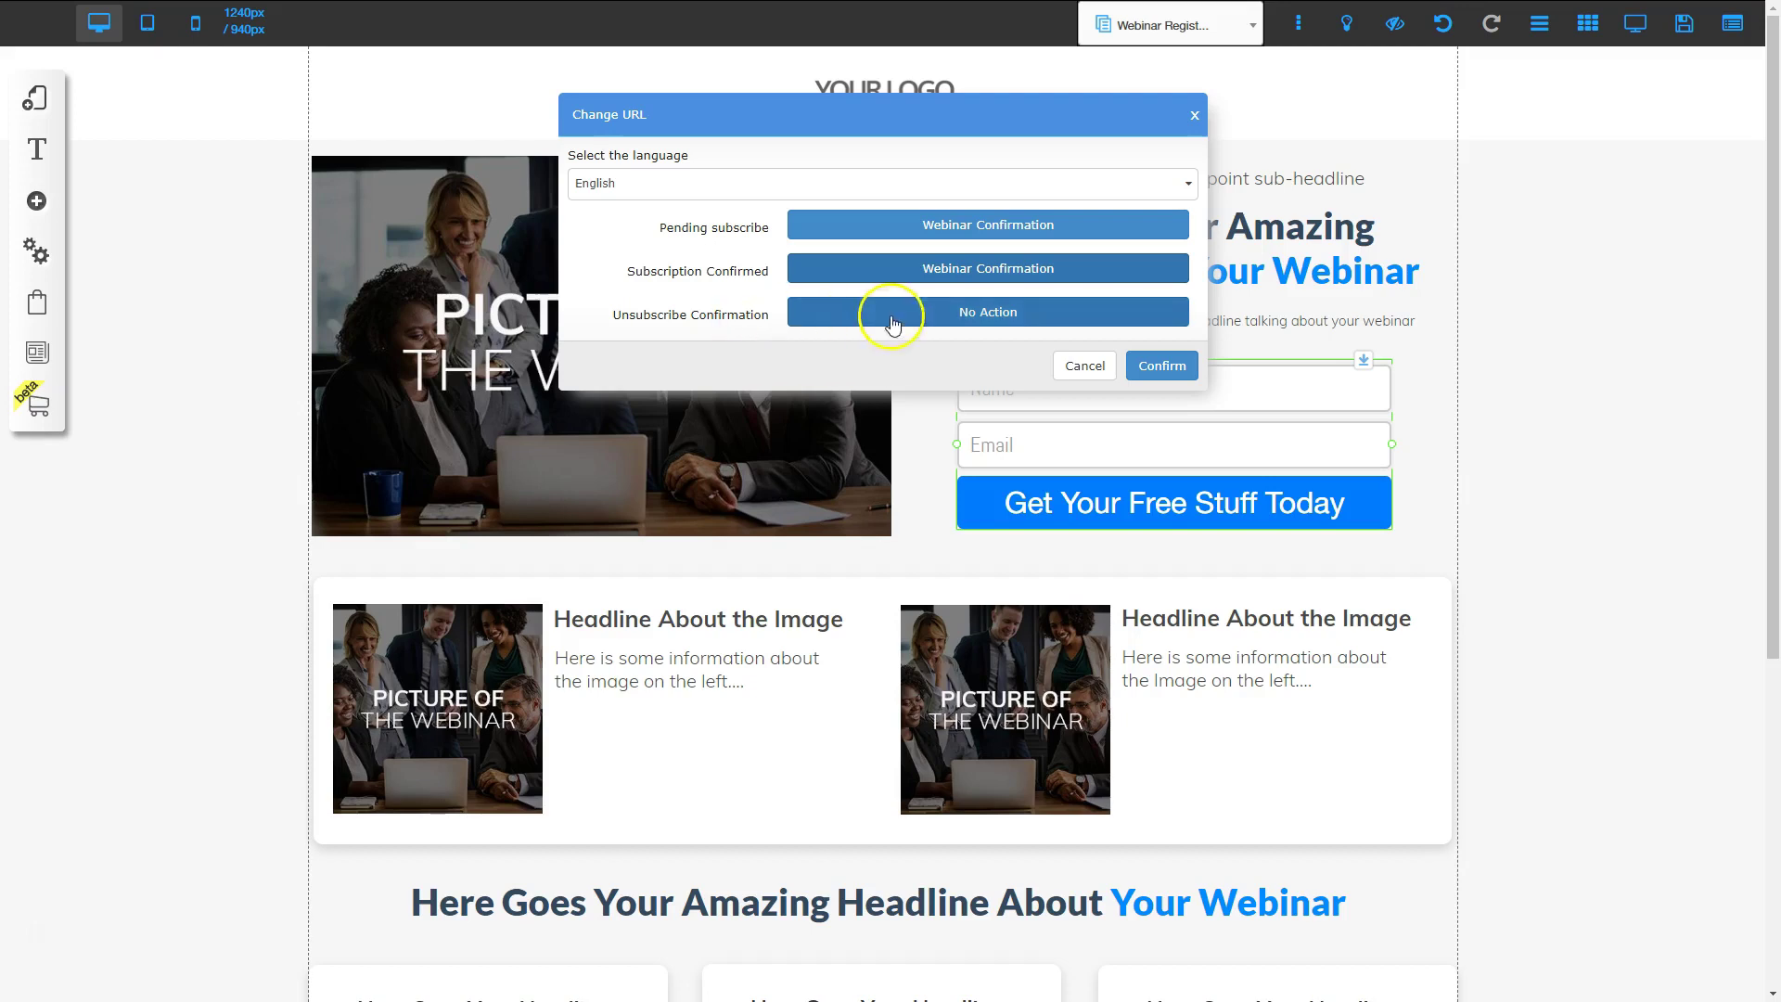
Link Unsubscribe Confirmation to the Webinar Registration page and save the form's URL settings.
click(920, 312)
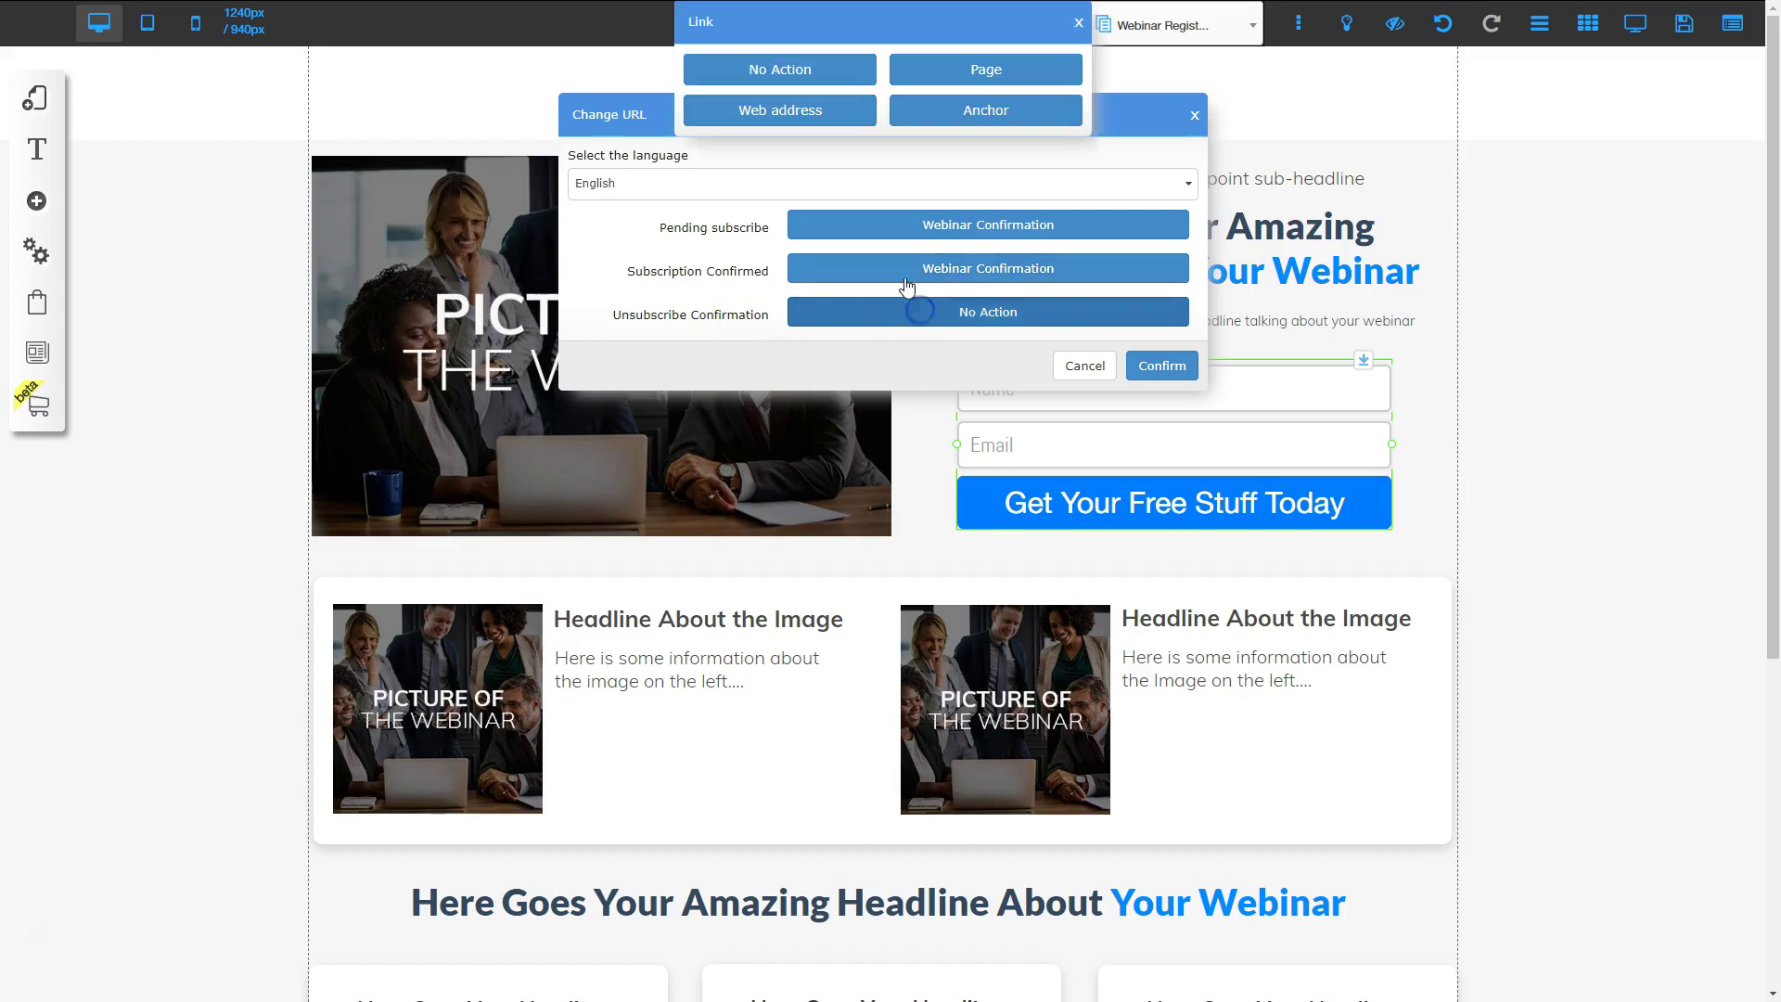
click(954, 61)
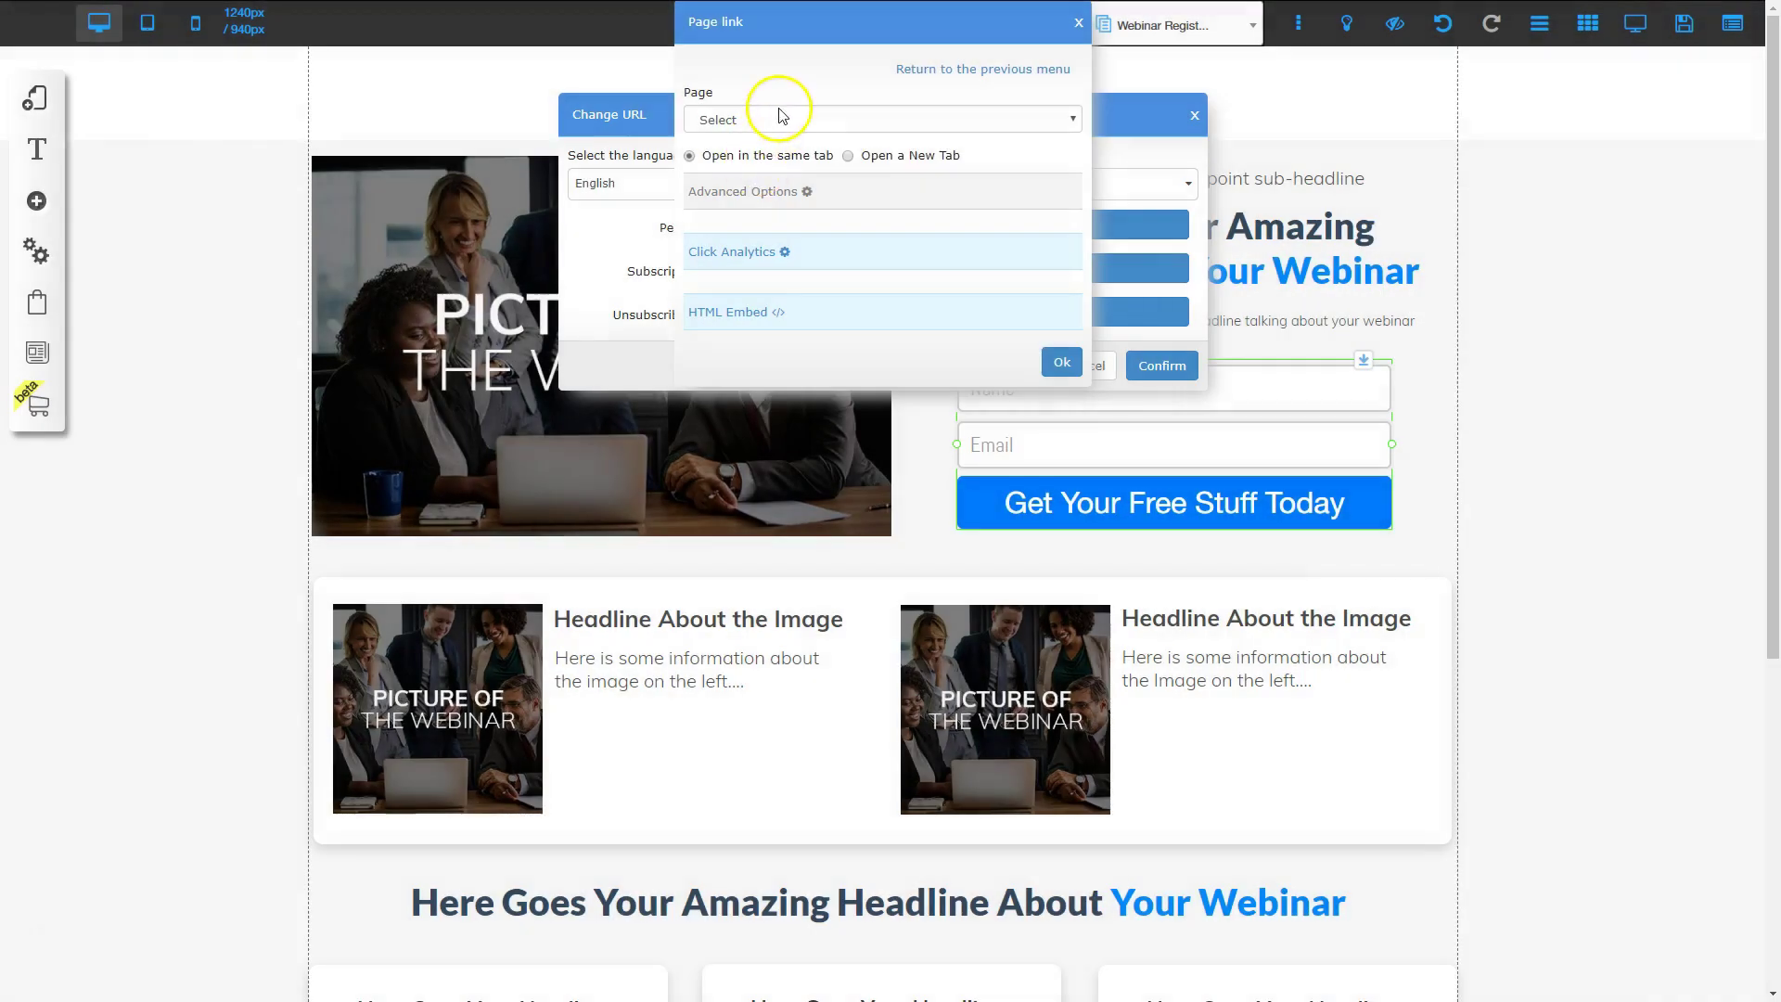
click(780, 119)
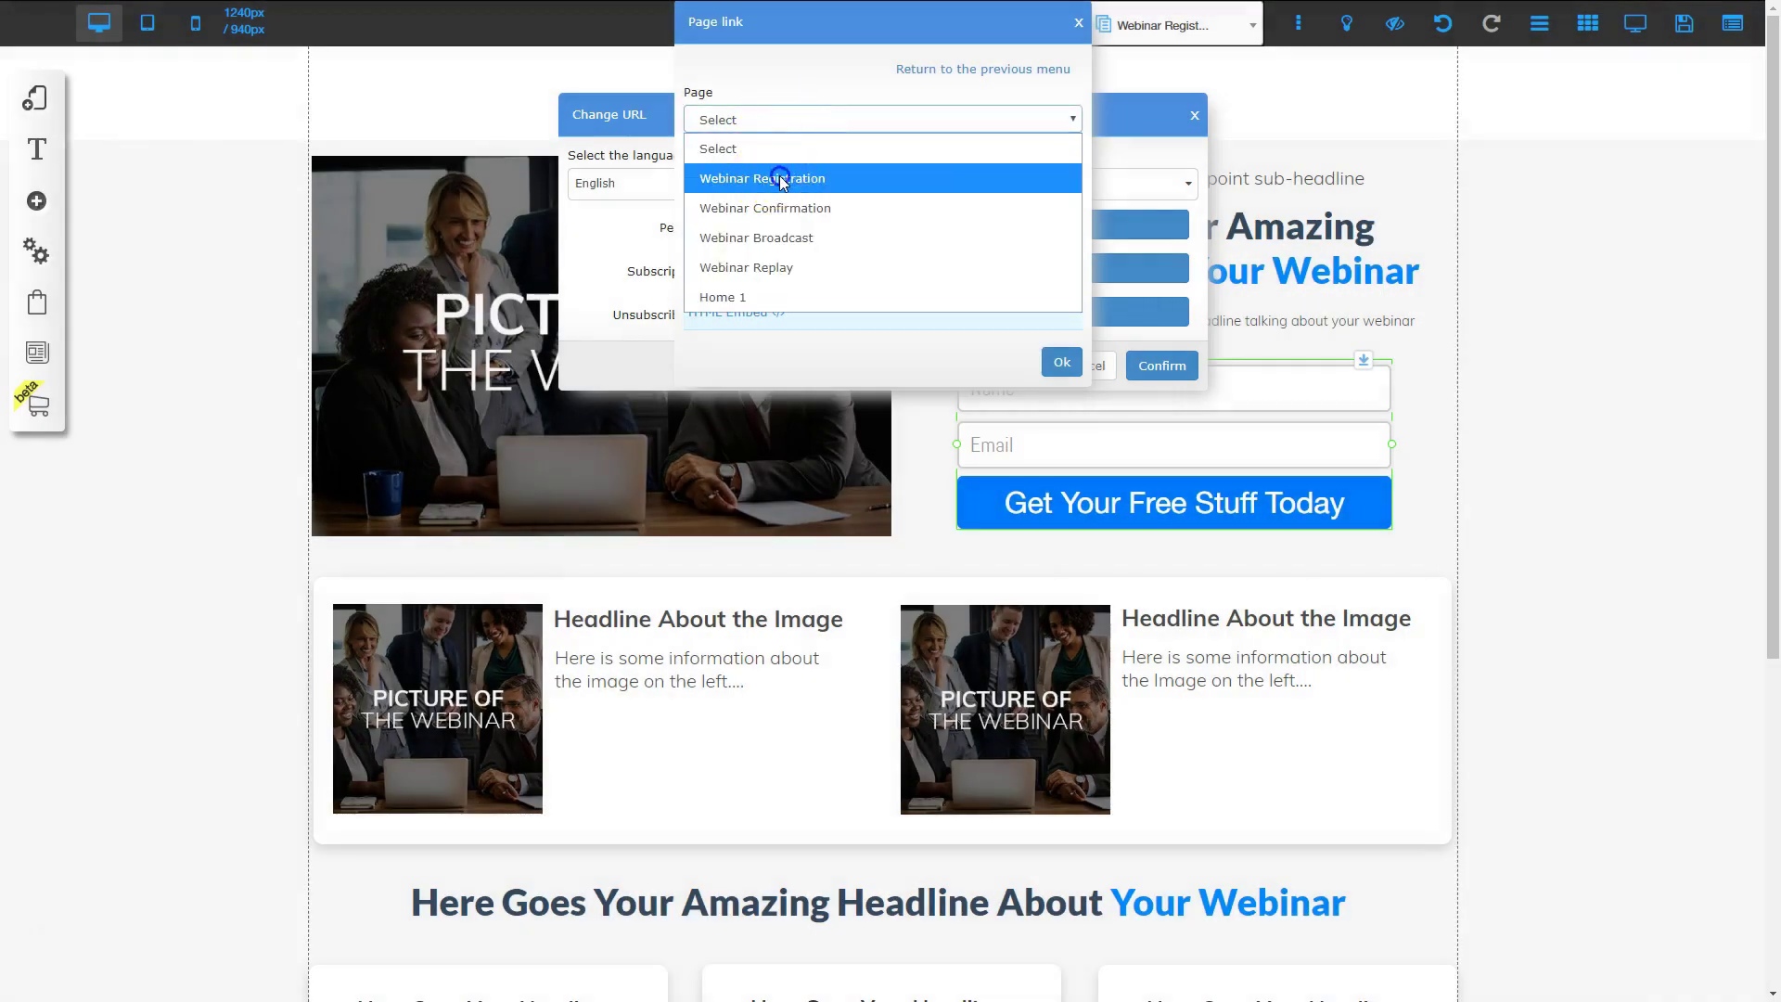
click(770, 178)
click(1052, 360)
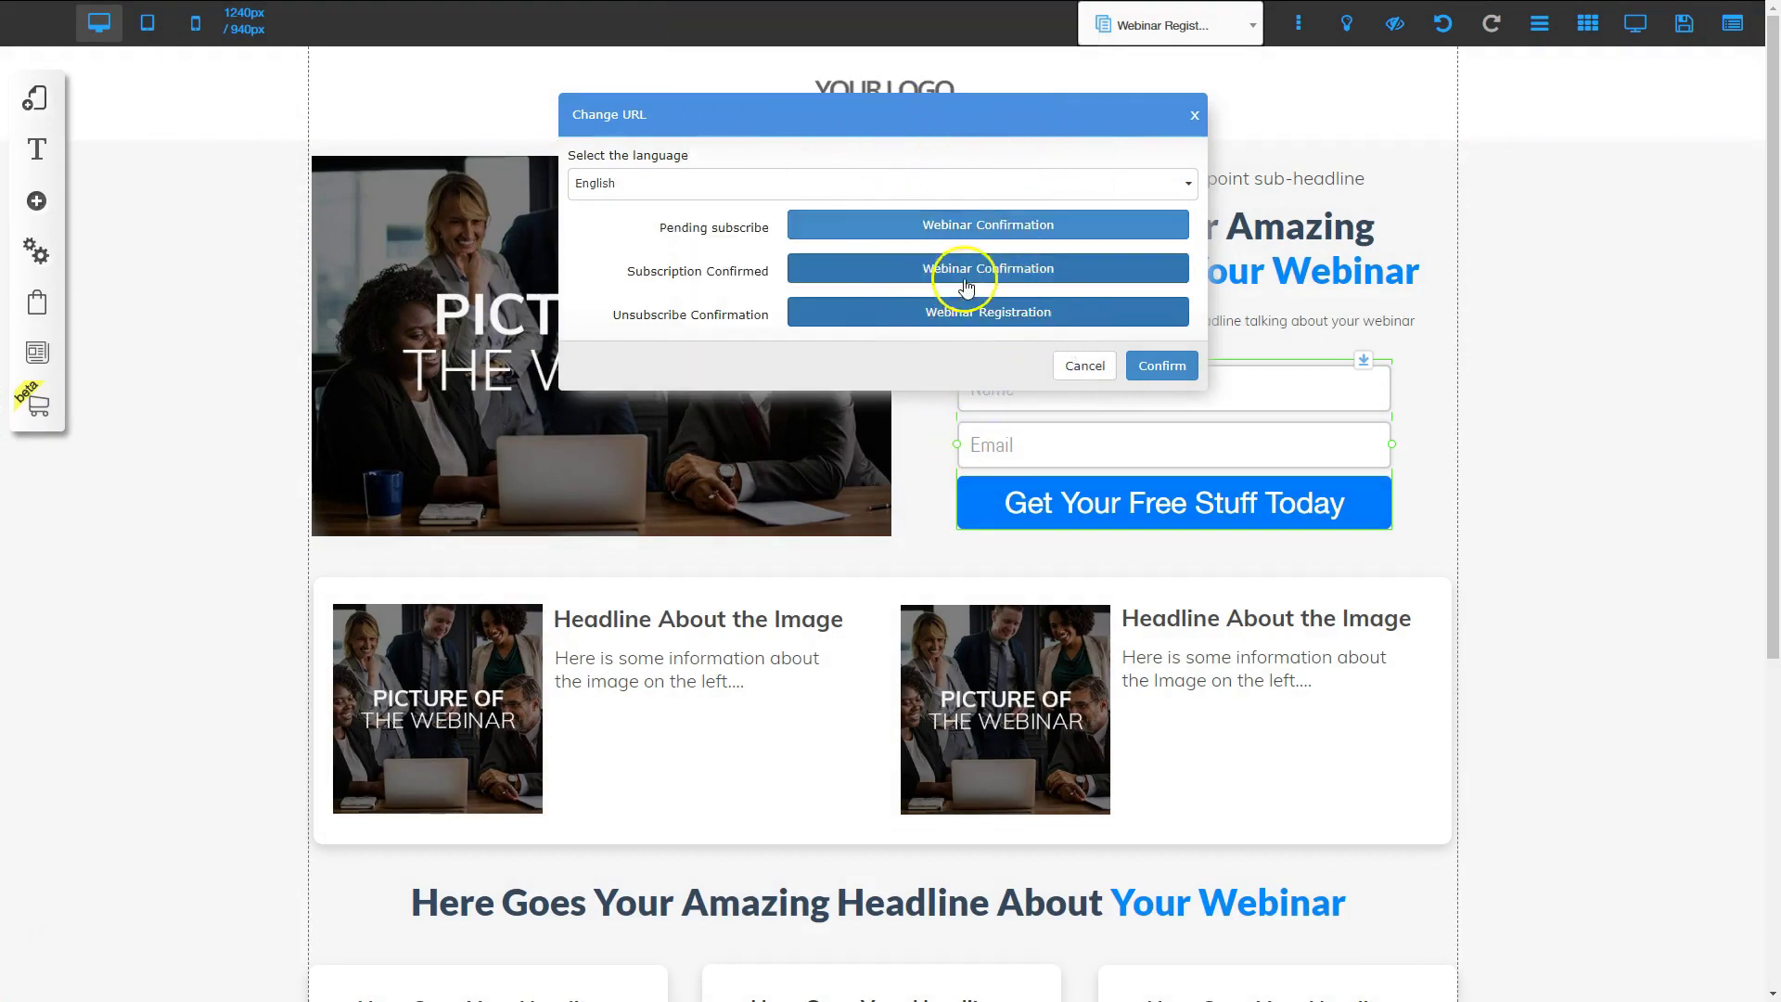
click(1165, 371)
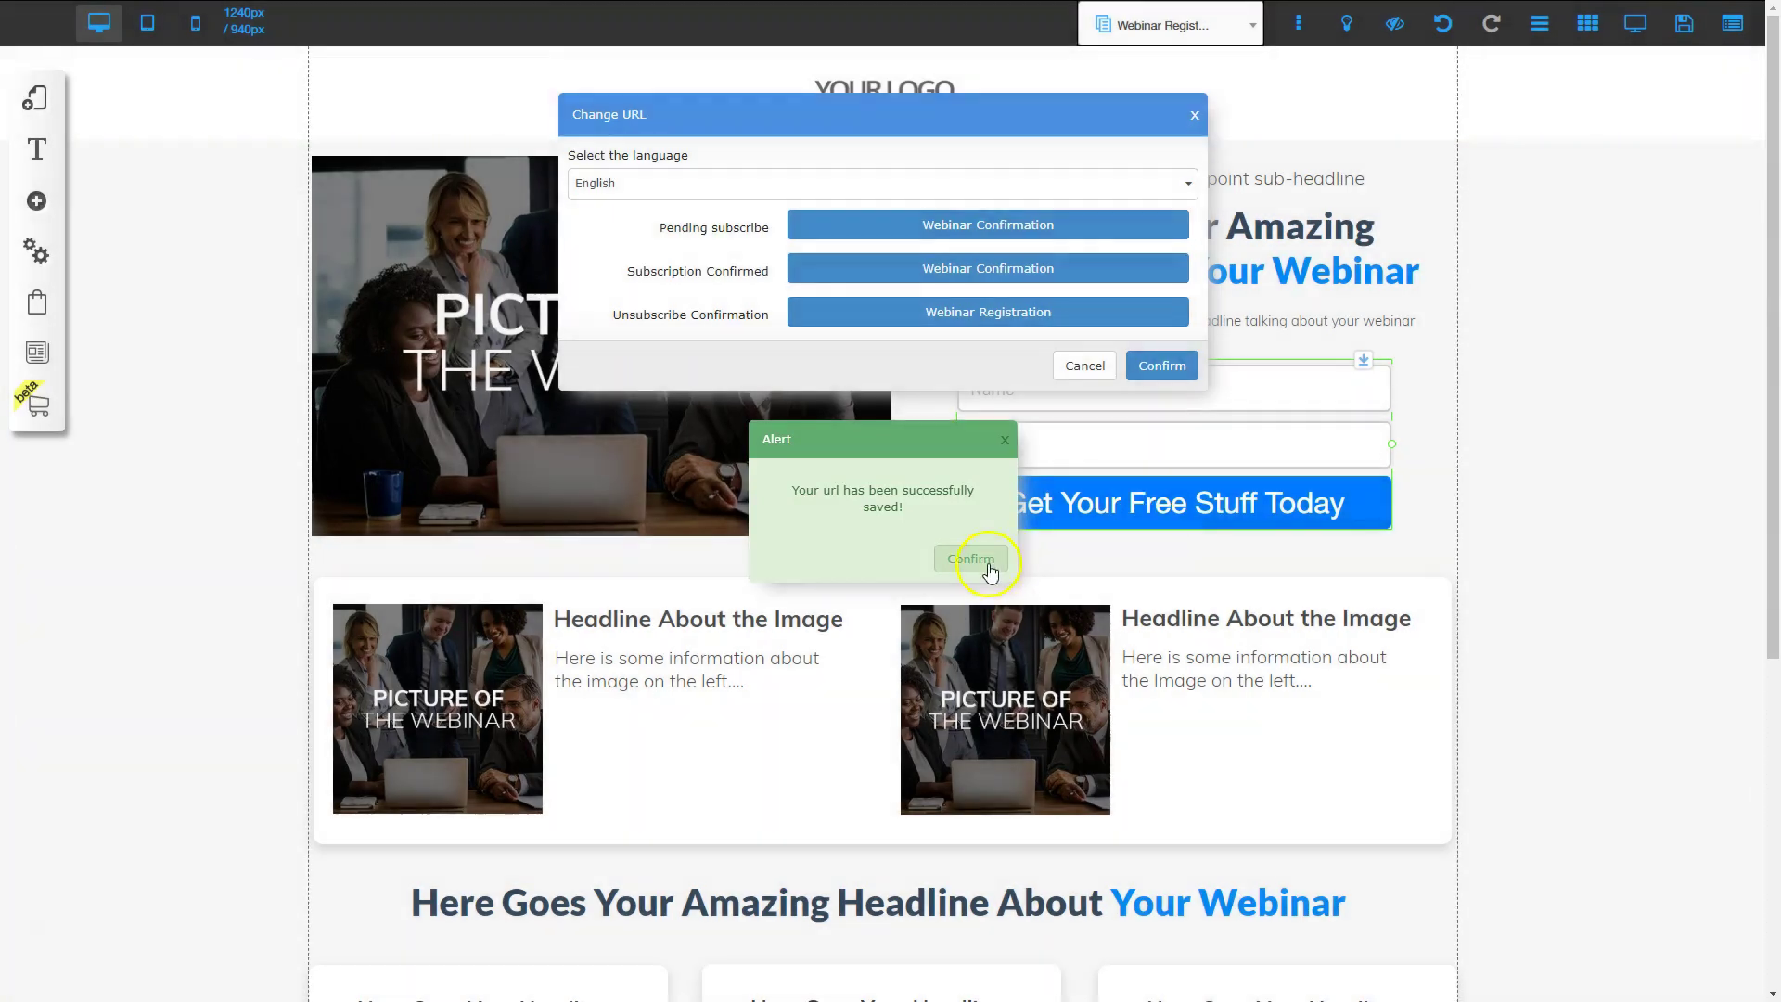
click(982, 562)
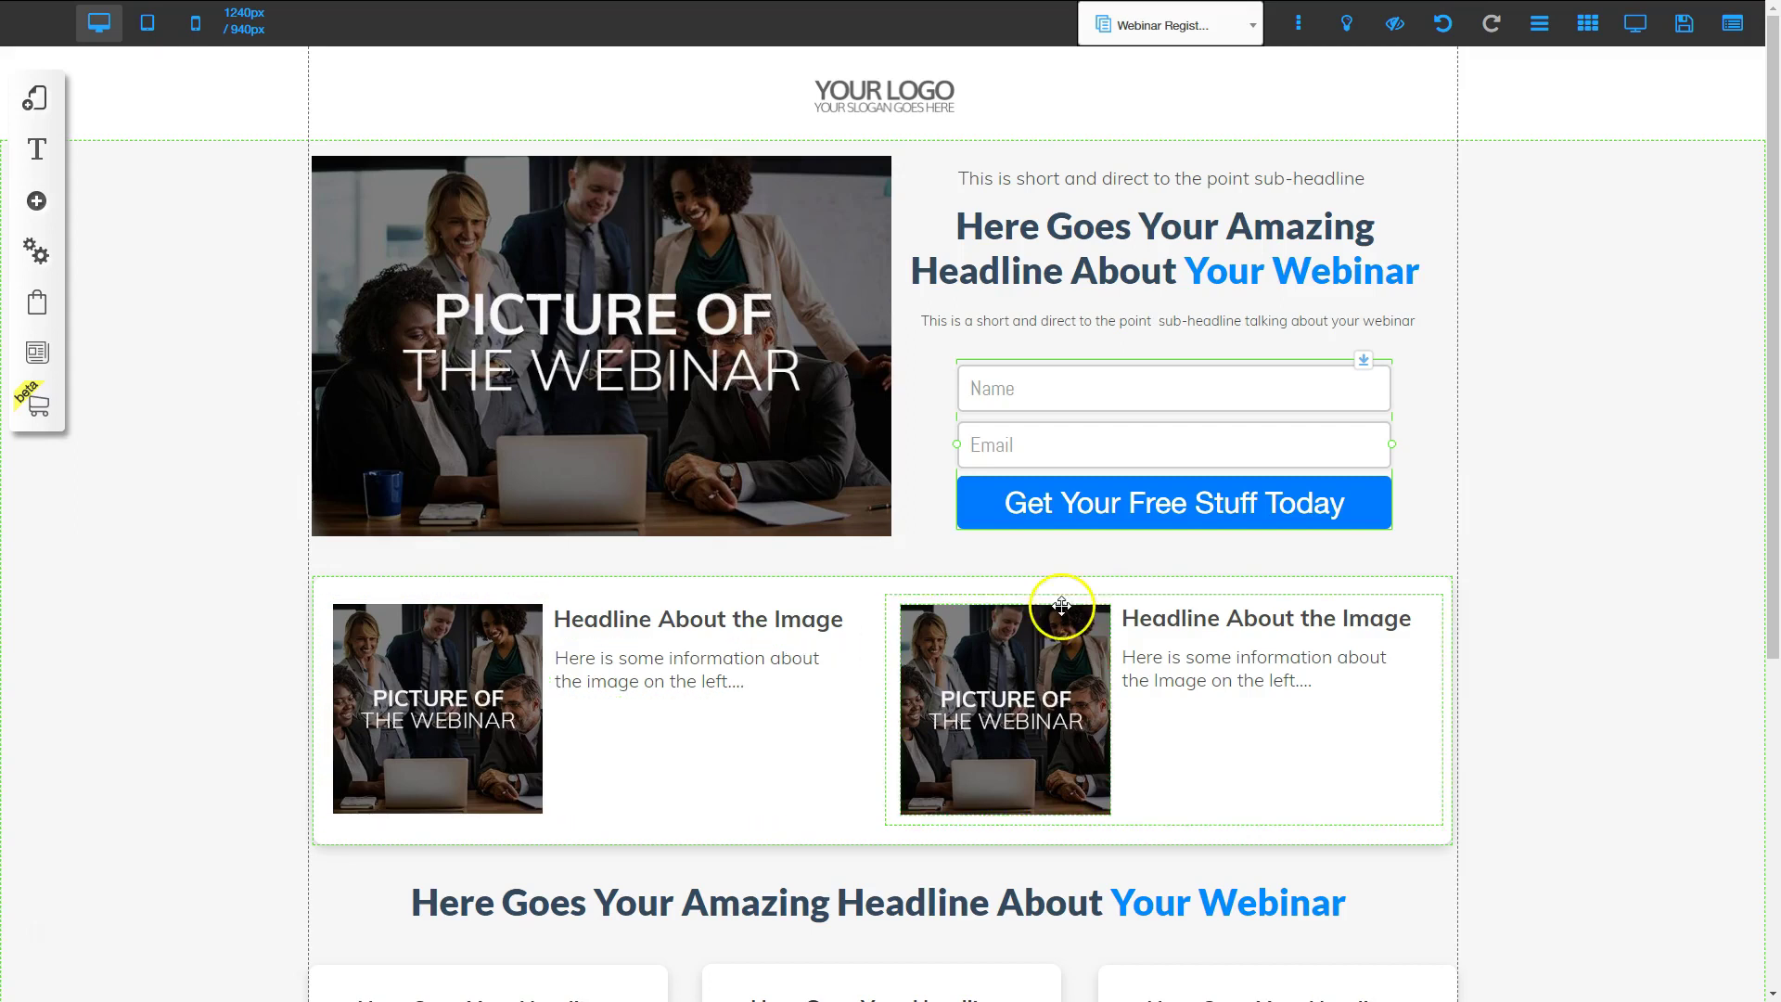
Save the site by registering a site name for its URL and saving the modified Webinar Registration page.
click(1682, 27)
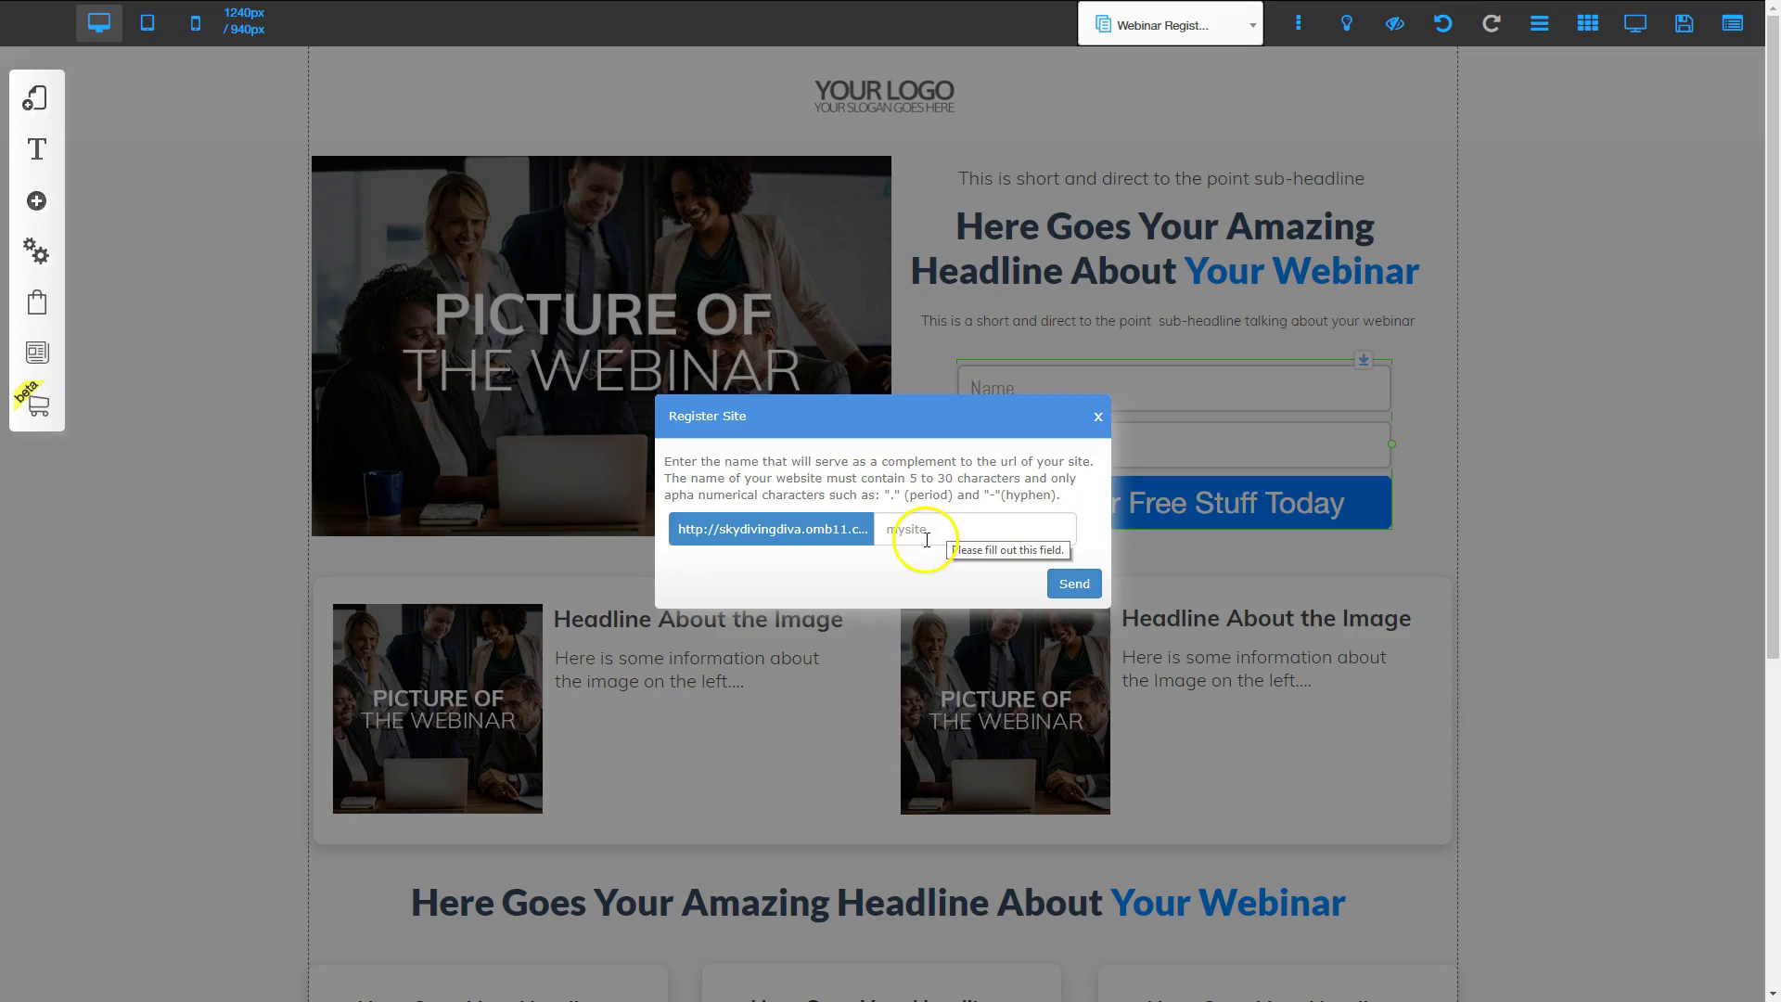
click(926, 529)
click(904, 580)
click(1069, 585)
click(1123, 691)
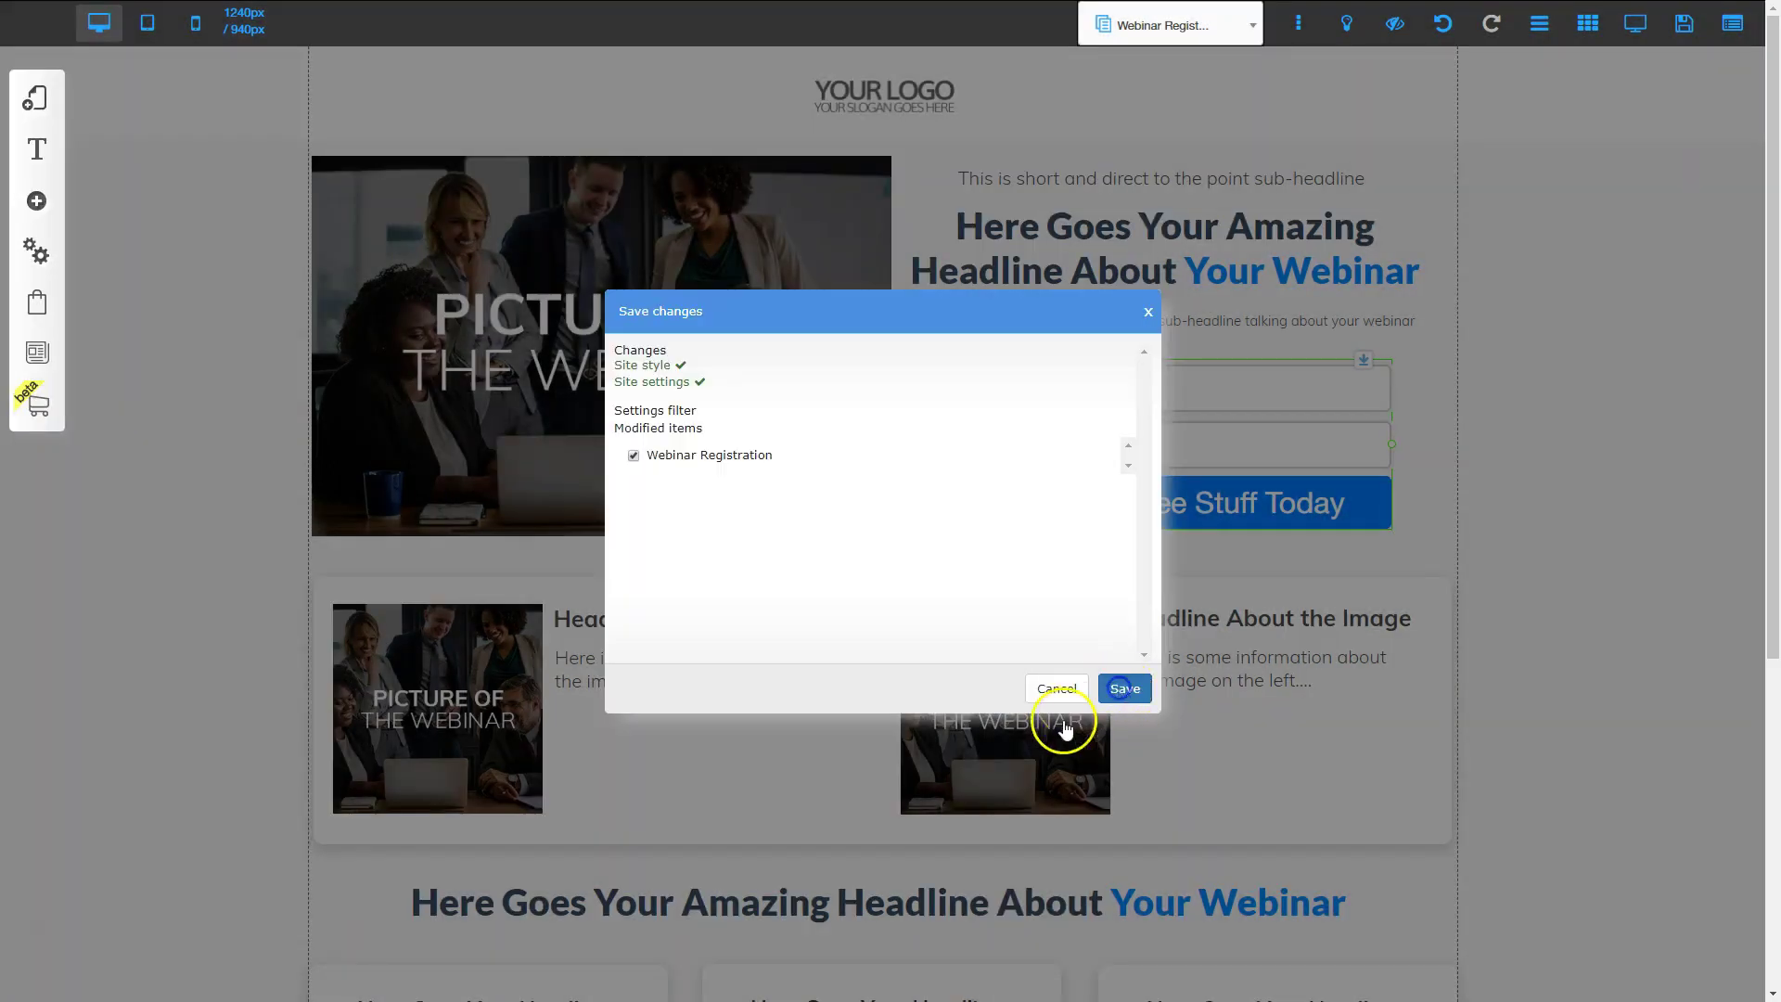
click(1005, 454)
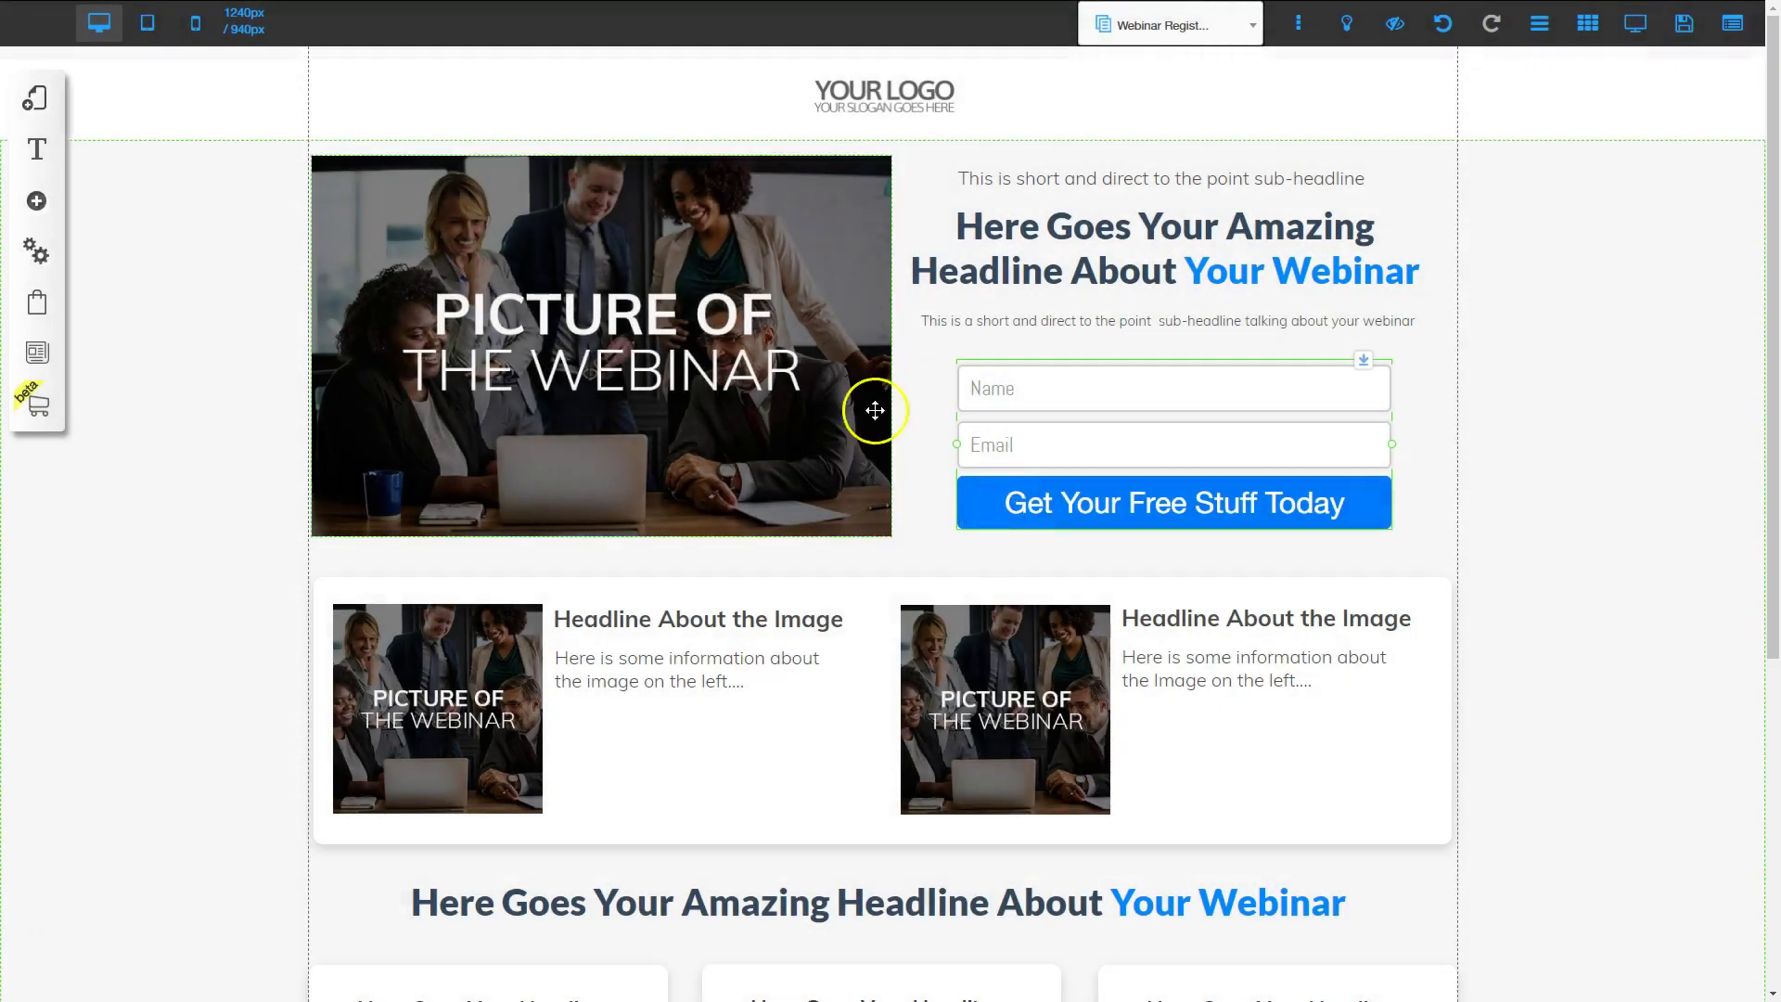
Open the Webinar Confirmation page of the Webinar Funnel layout for editing.
click(33, 99)
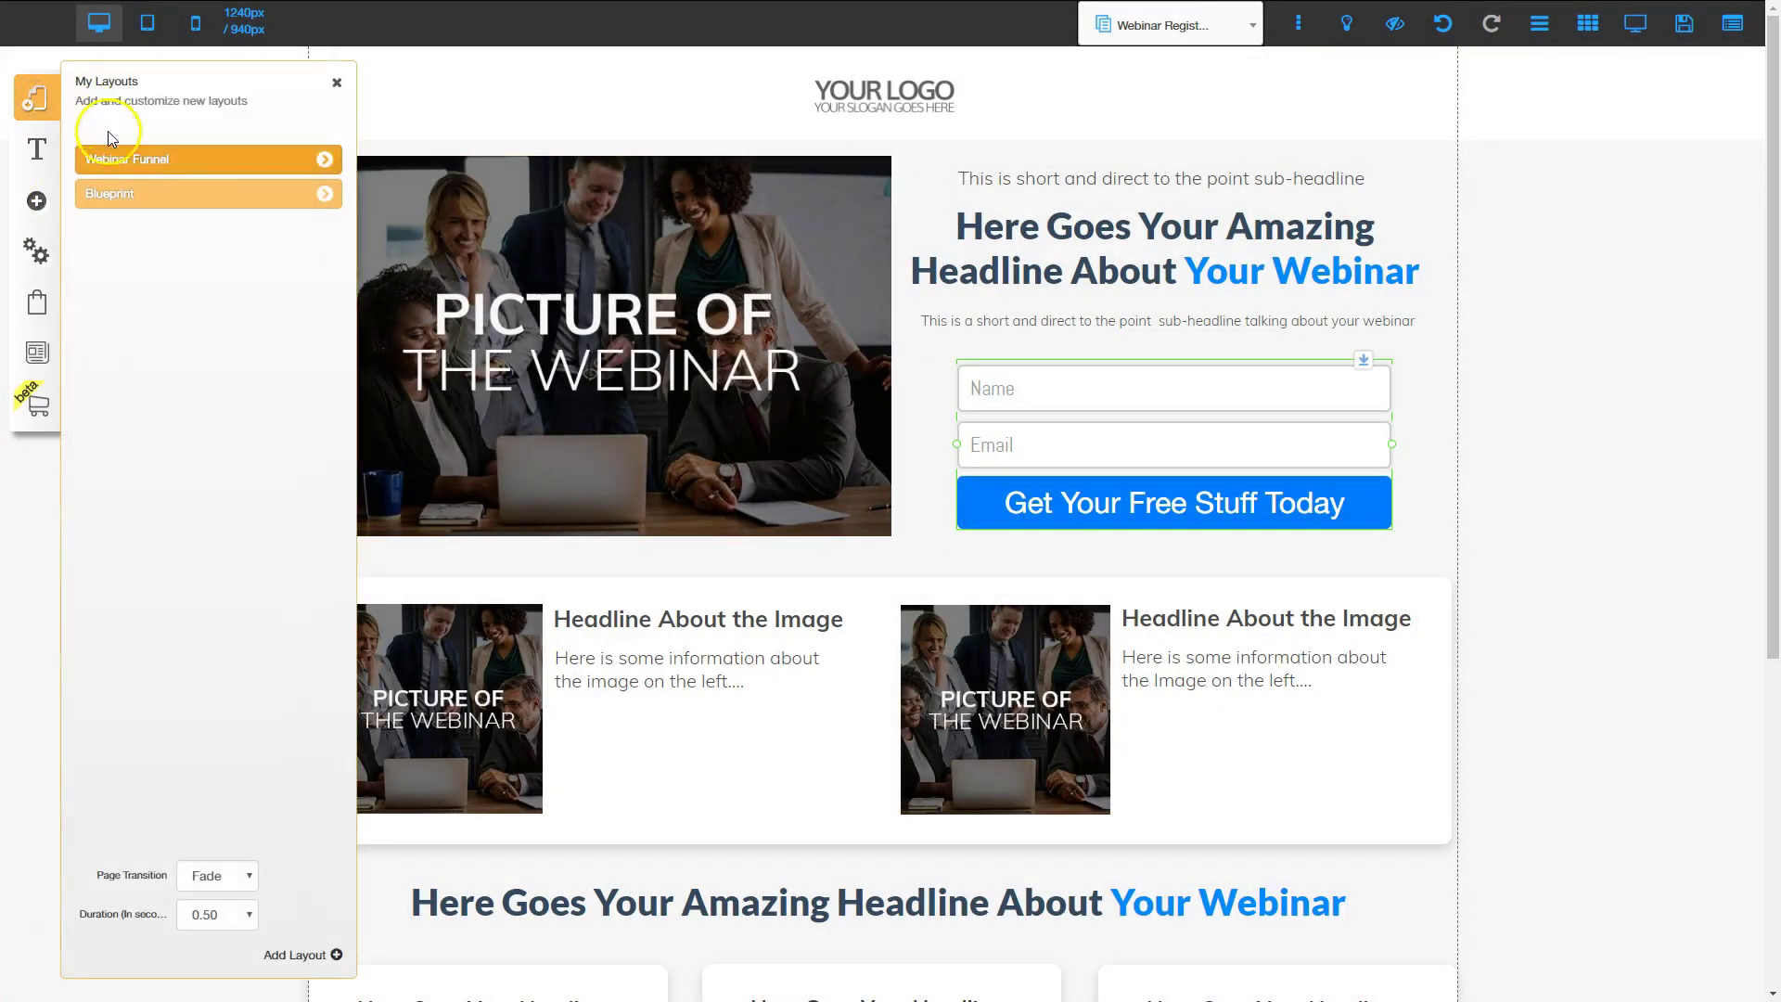
click(325, 160)
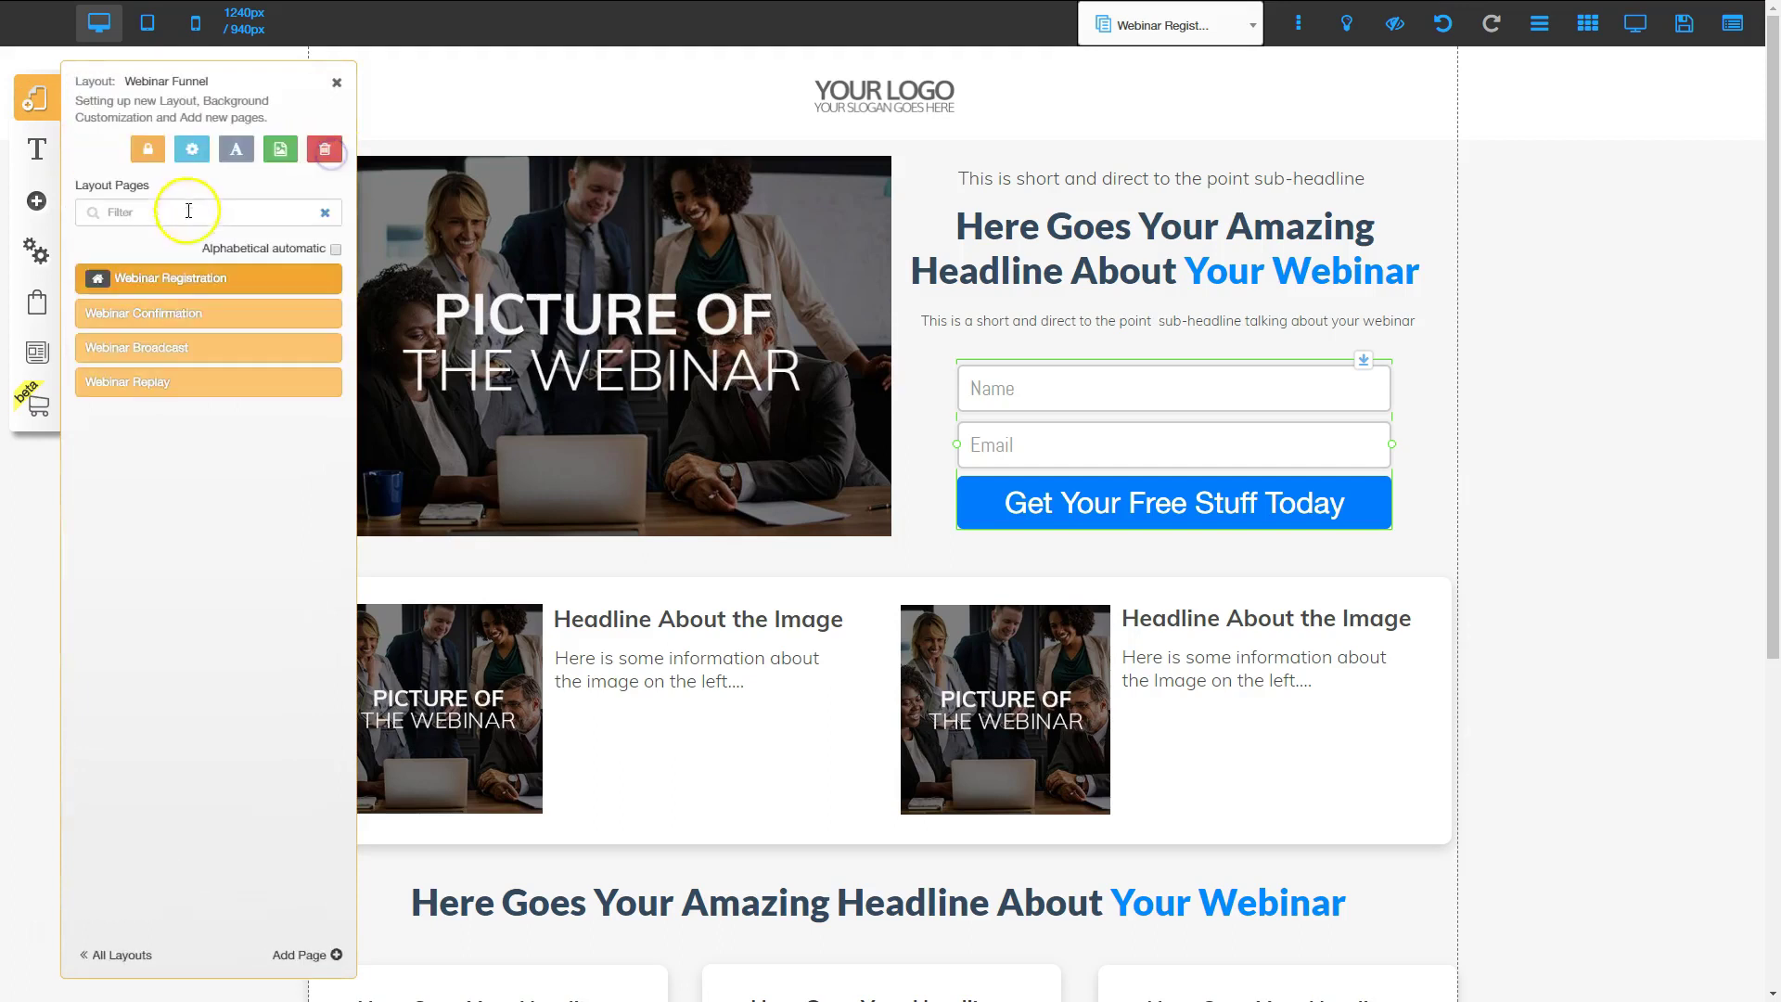
click(170, 314)
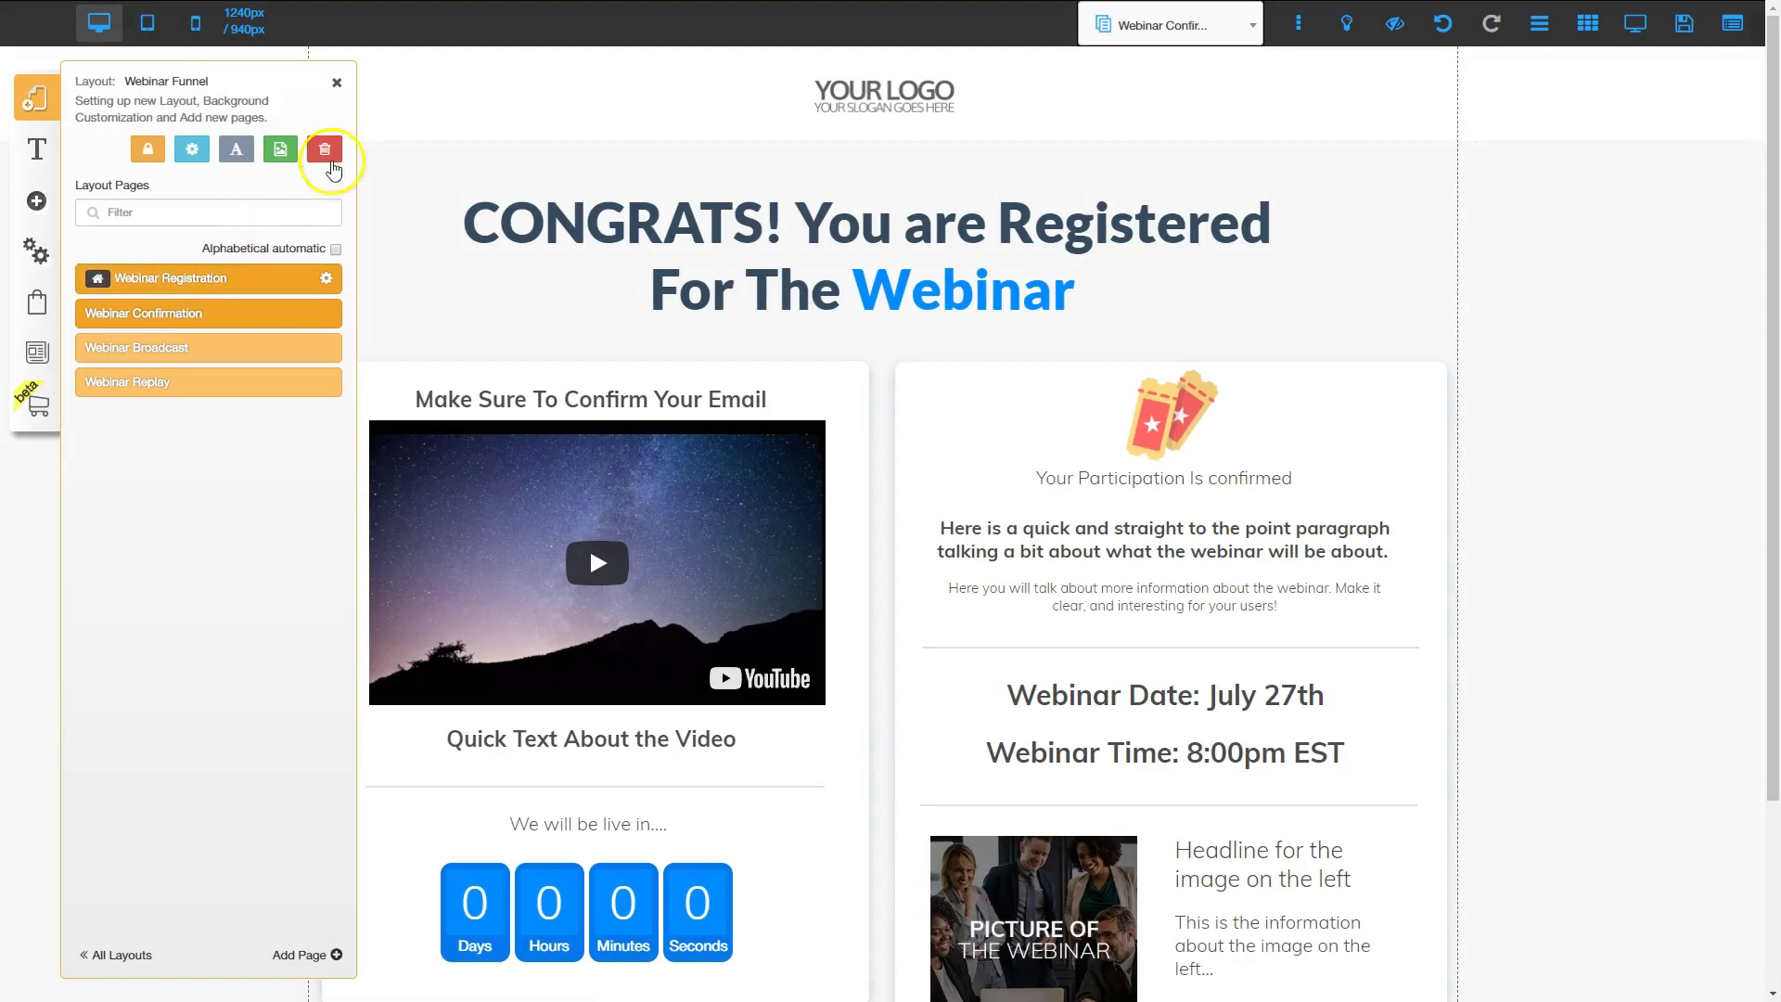
click(337, 85)
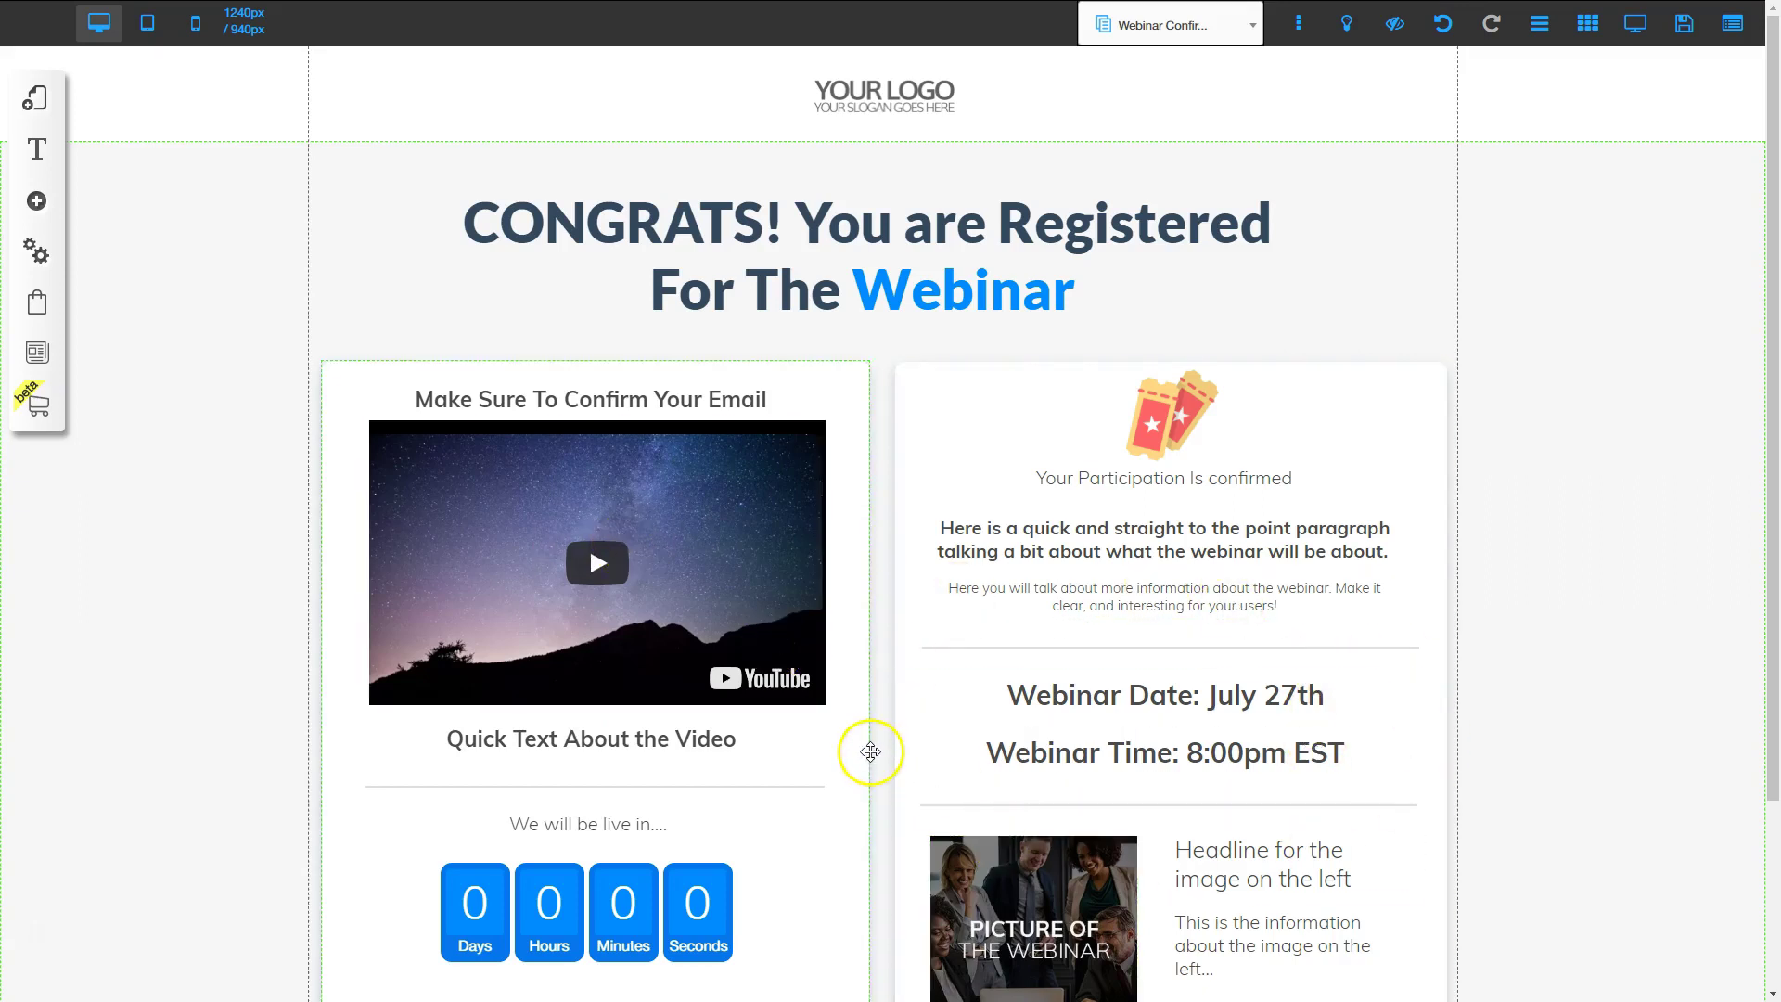
Open the settings of the countdown timer on the Webinar Confirmation page and set its final date to 07/27/2018.
scroll(870, 751, down, 3)
click(934, 659)
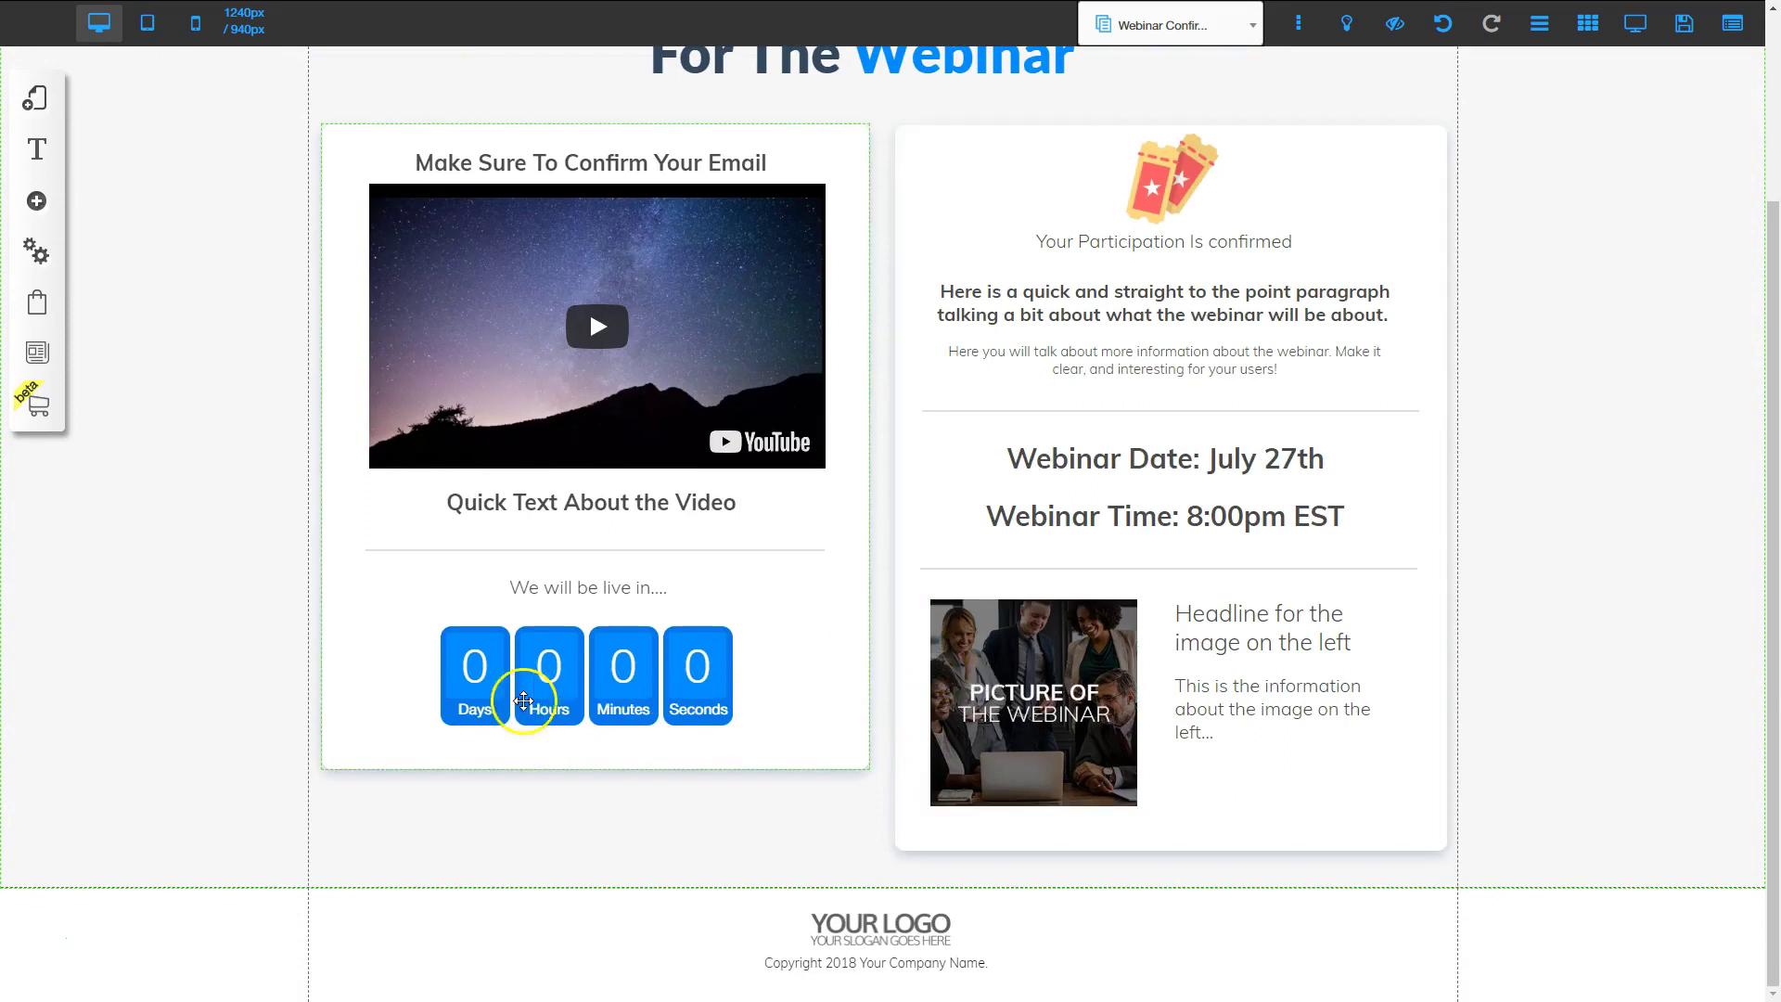
click(622, 680)
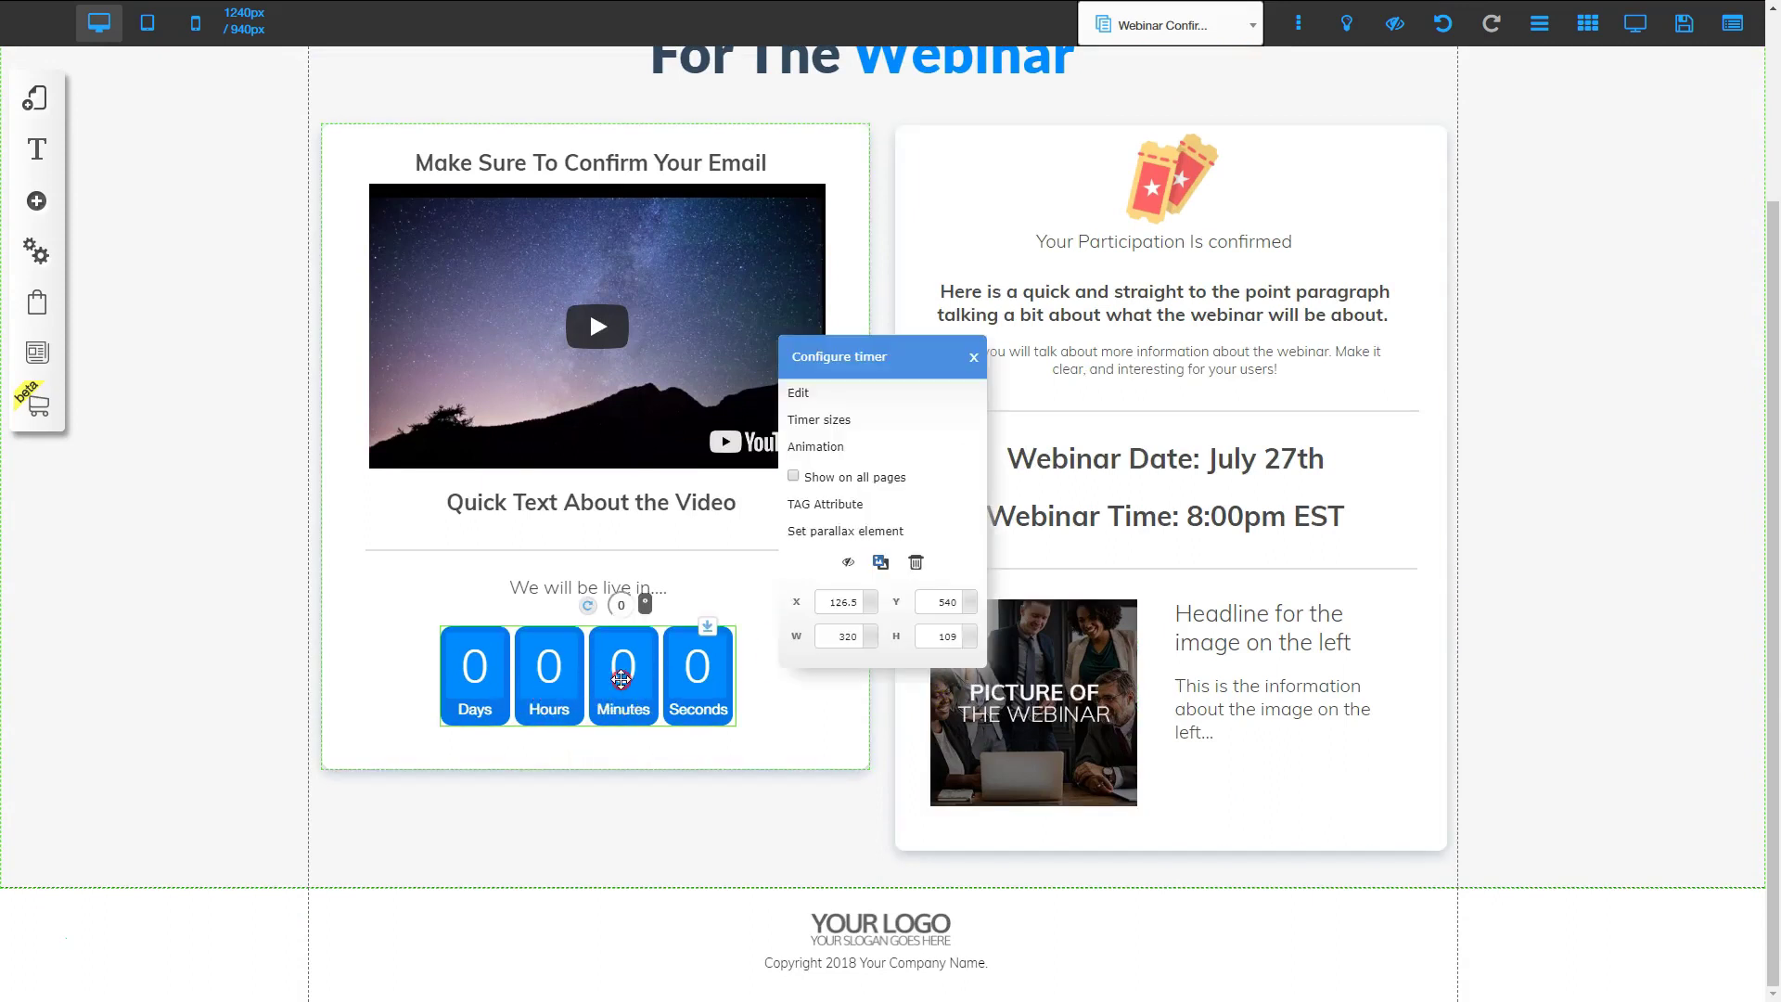
click(800, 392)
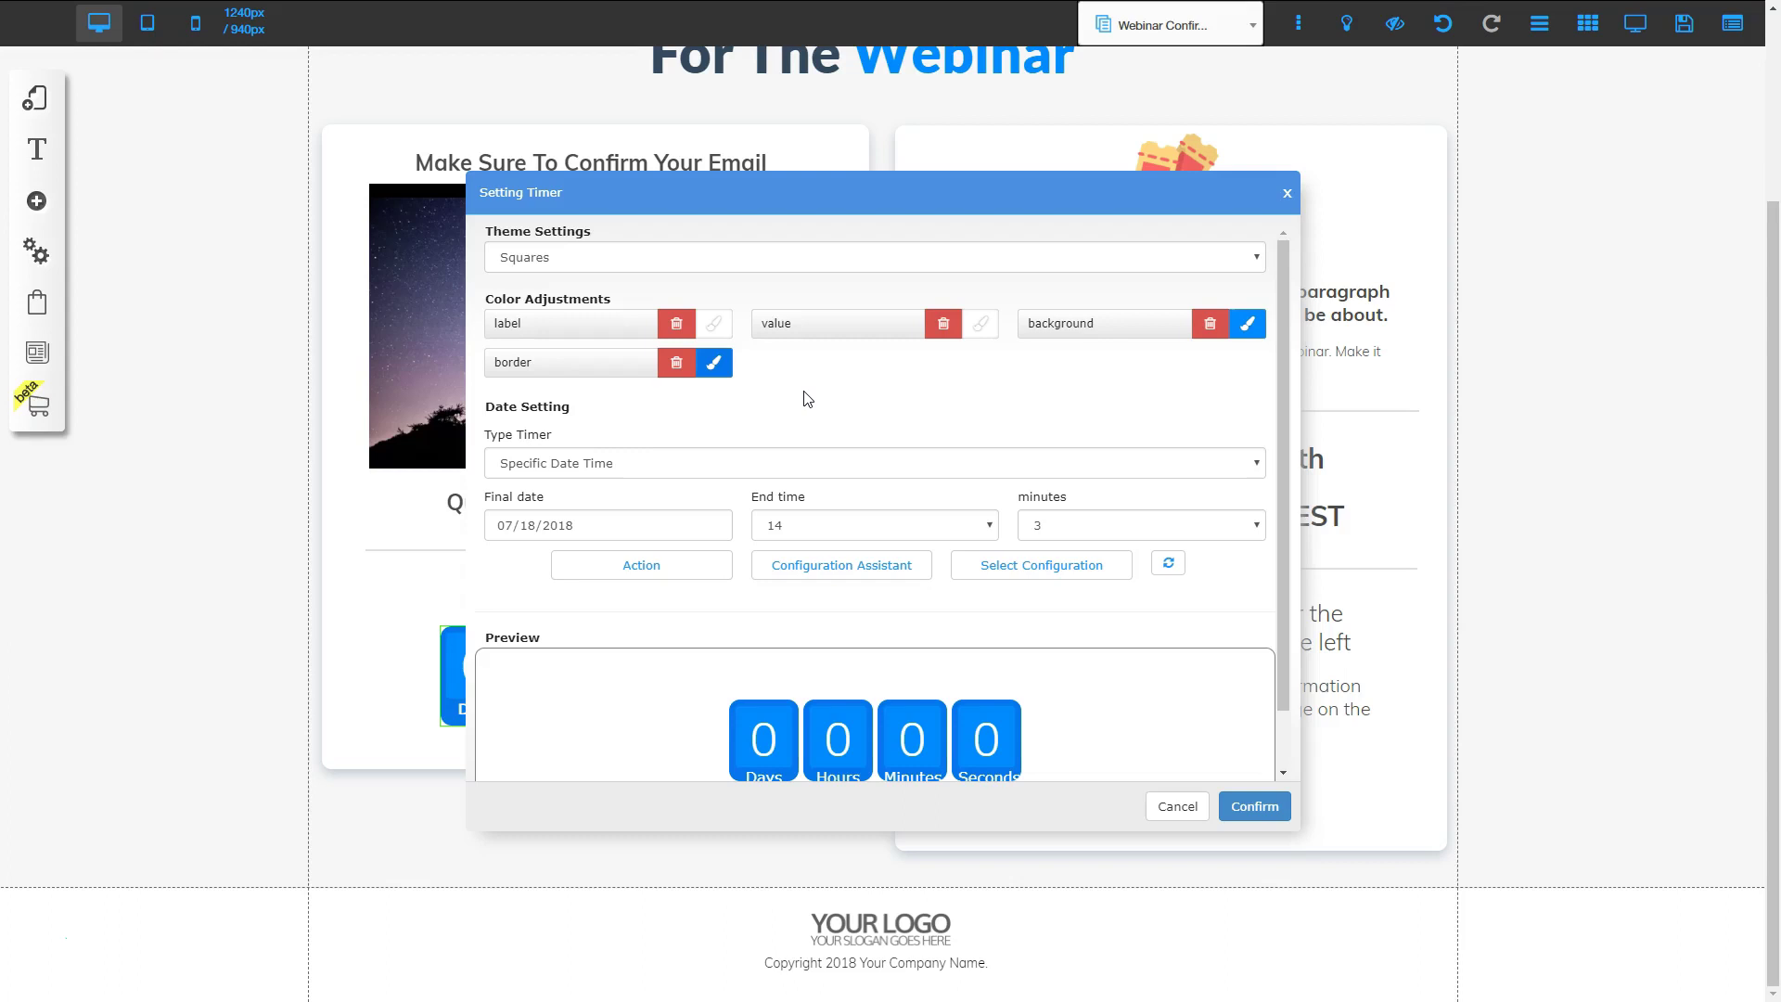
drag(835, 192, 632, 192)
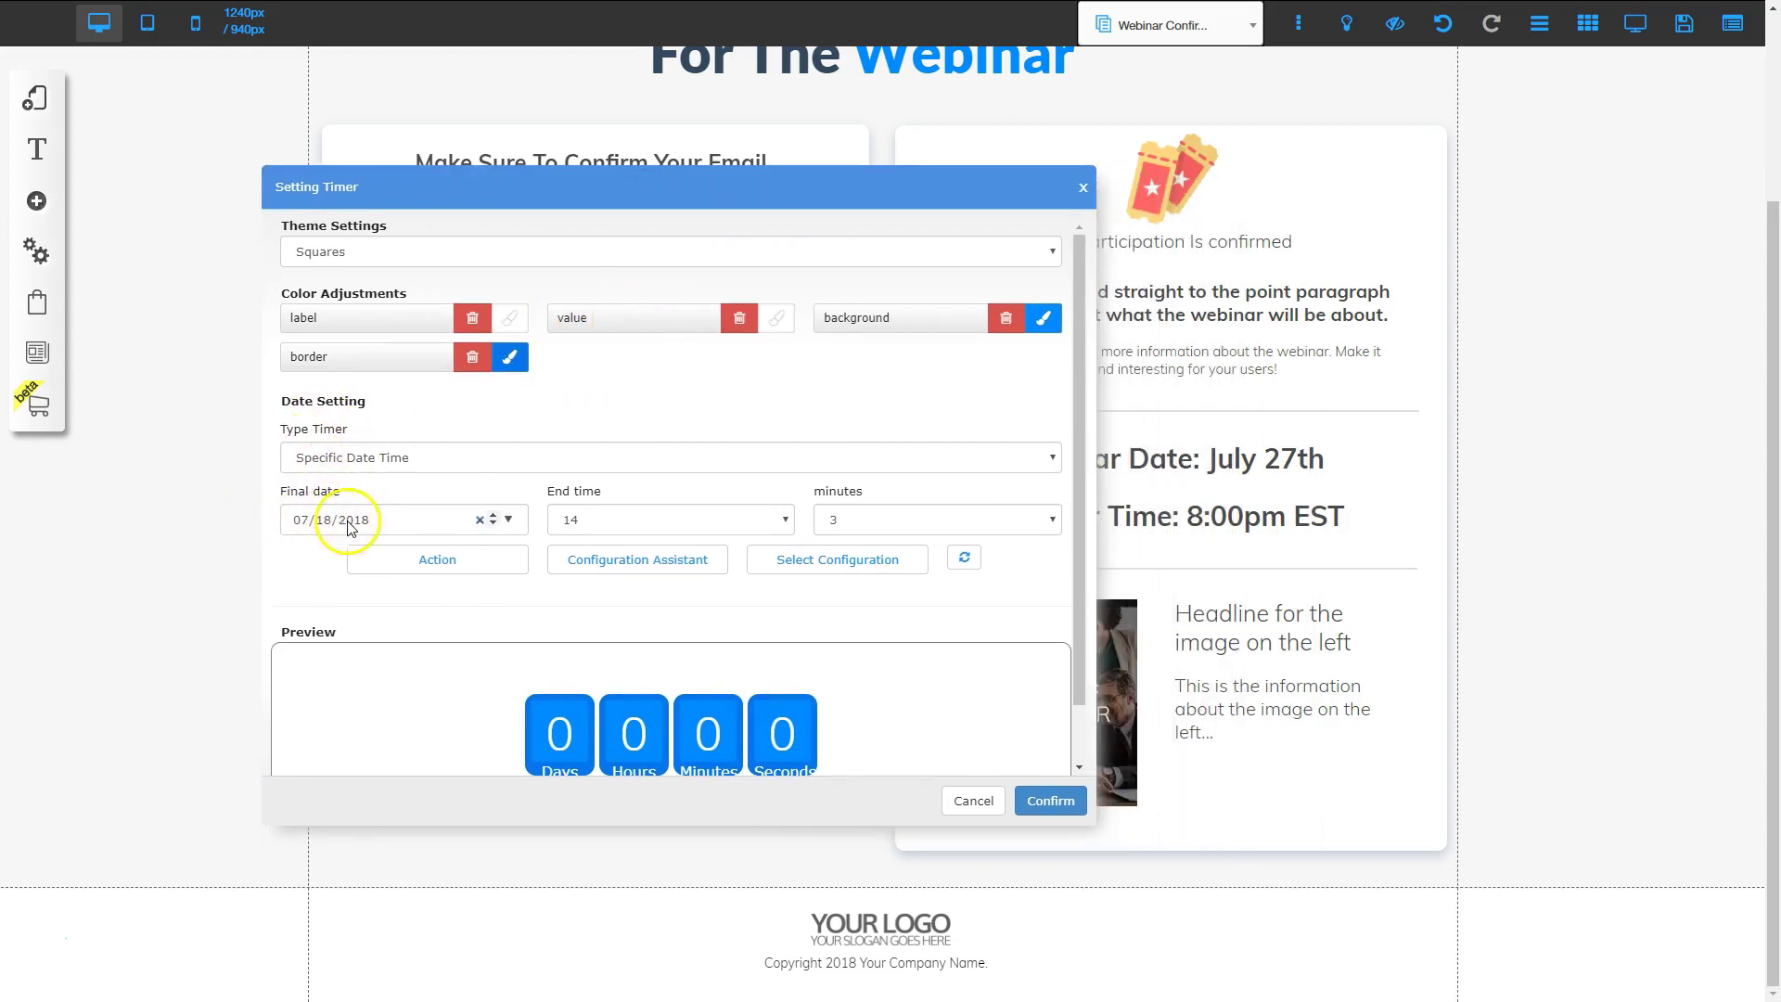
click(510, 520)
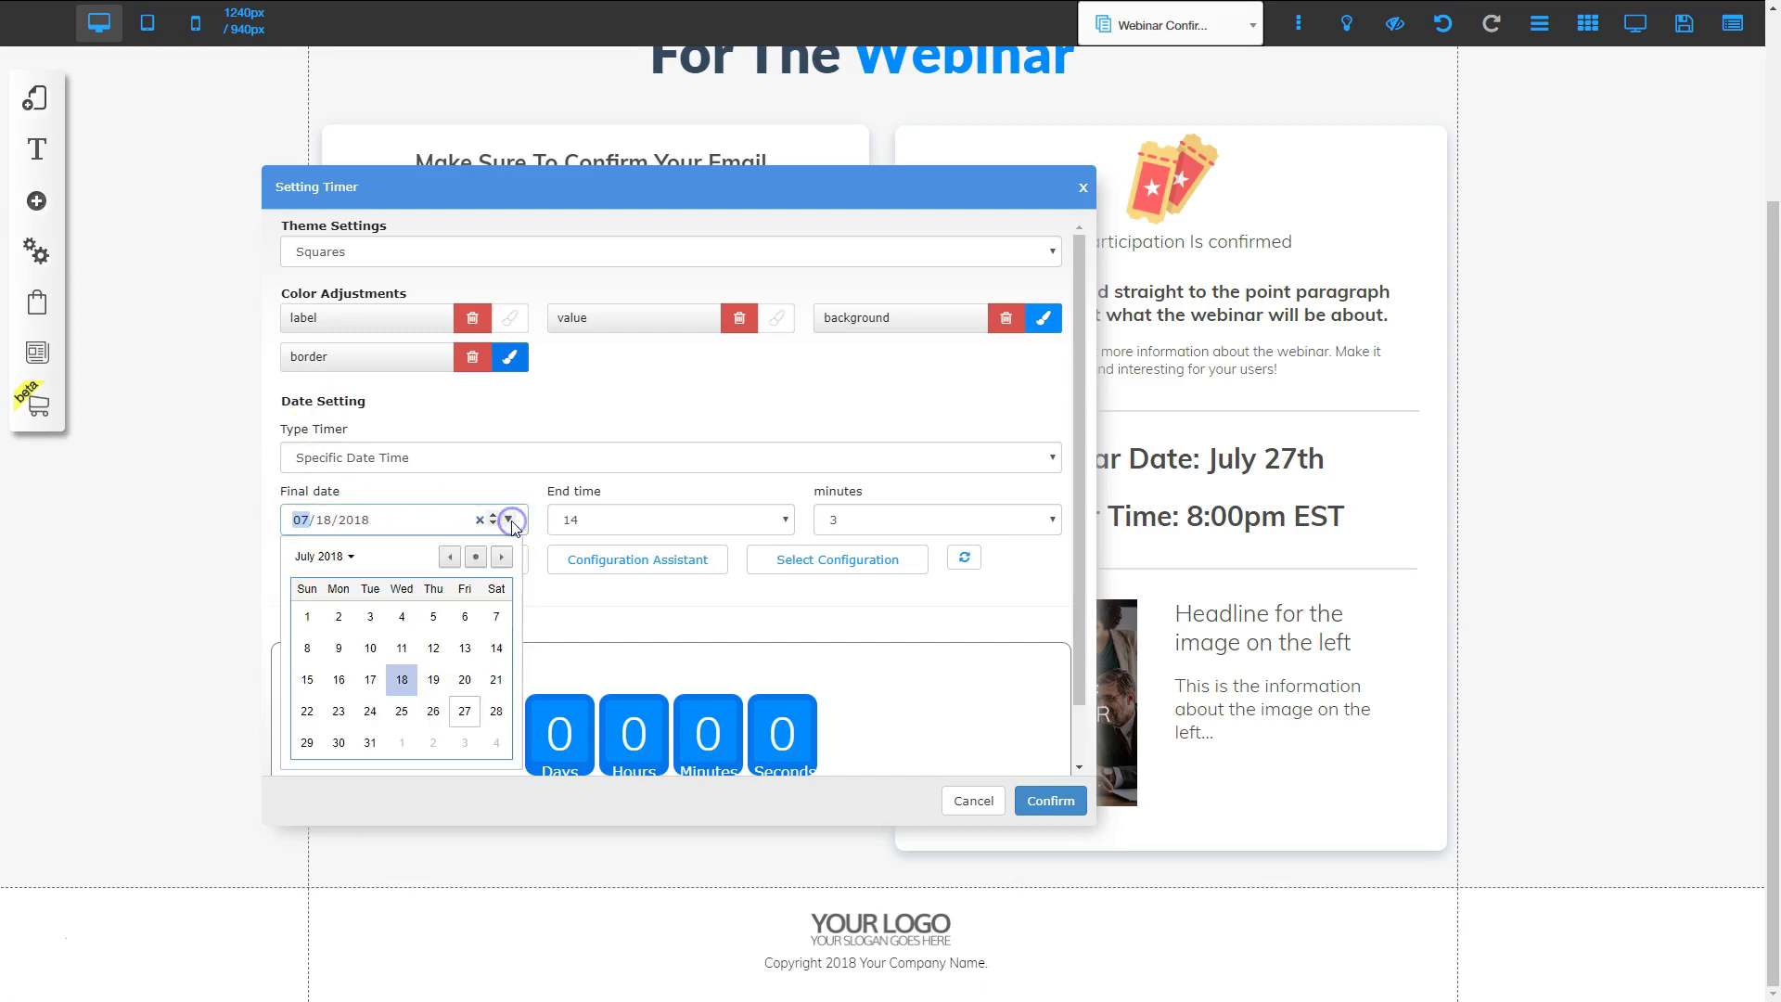
click(465, 711)
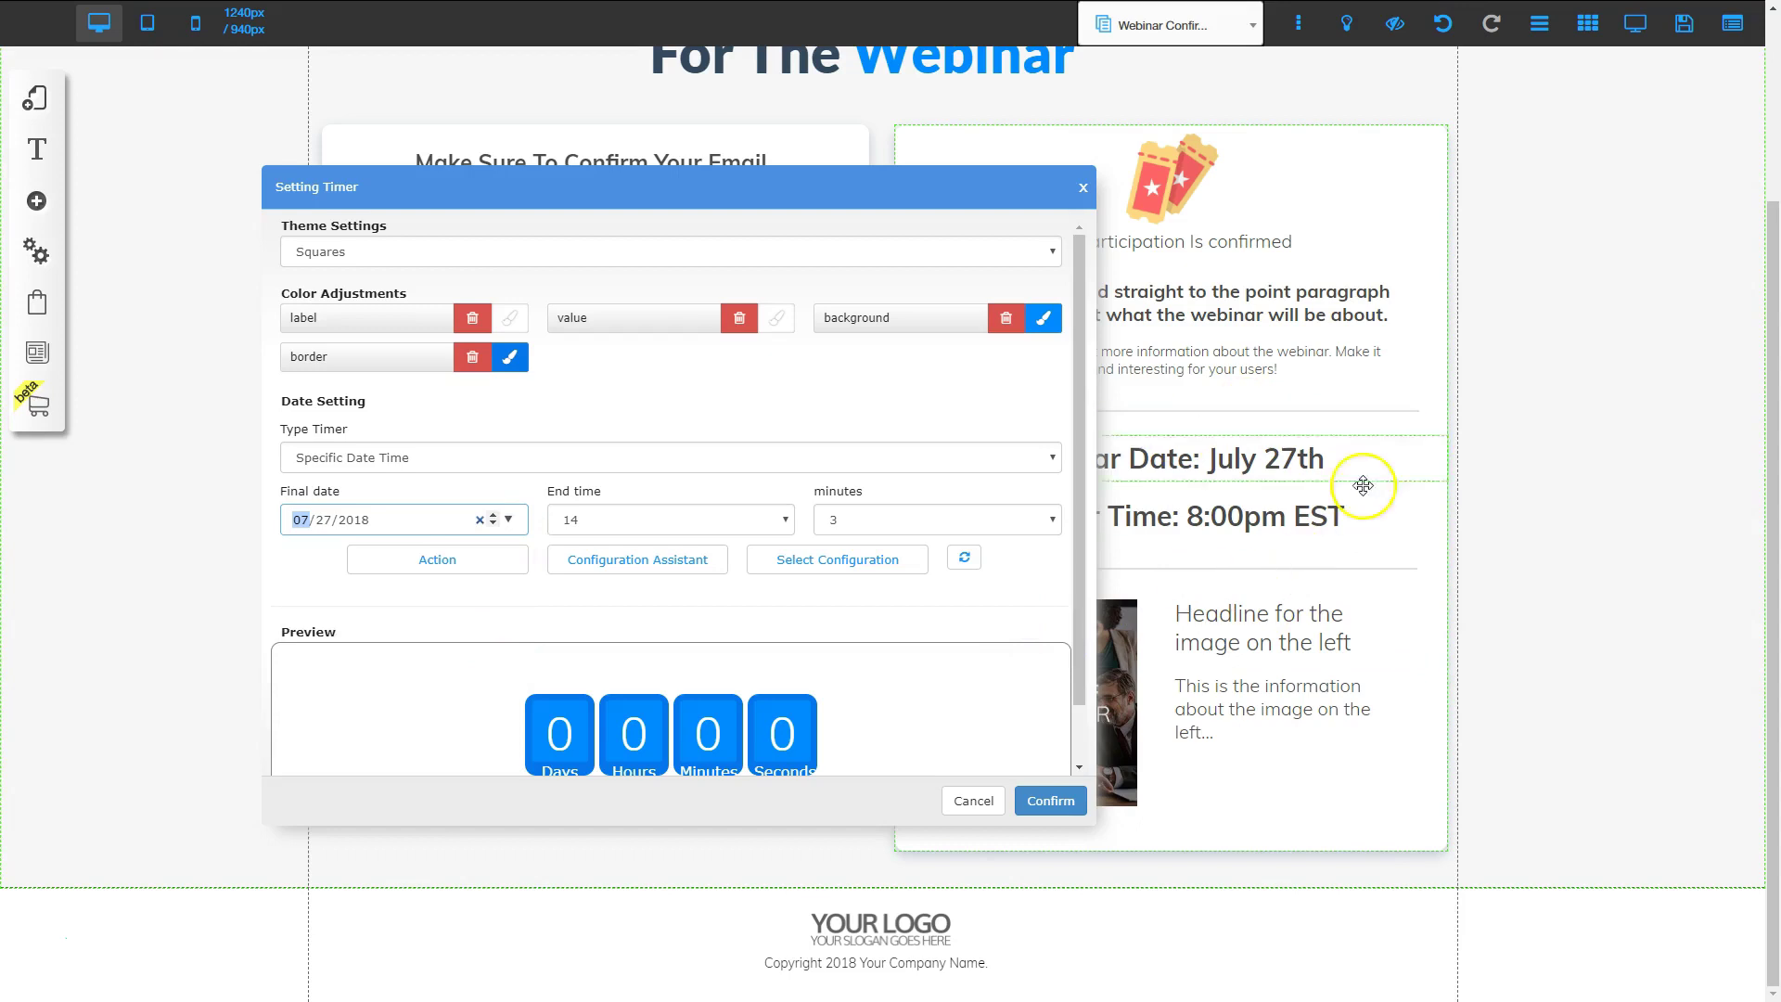
Set the countdown timer's end time to 8 and its minutes to 0.
click(786, 521)
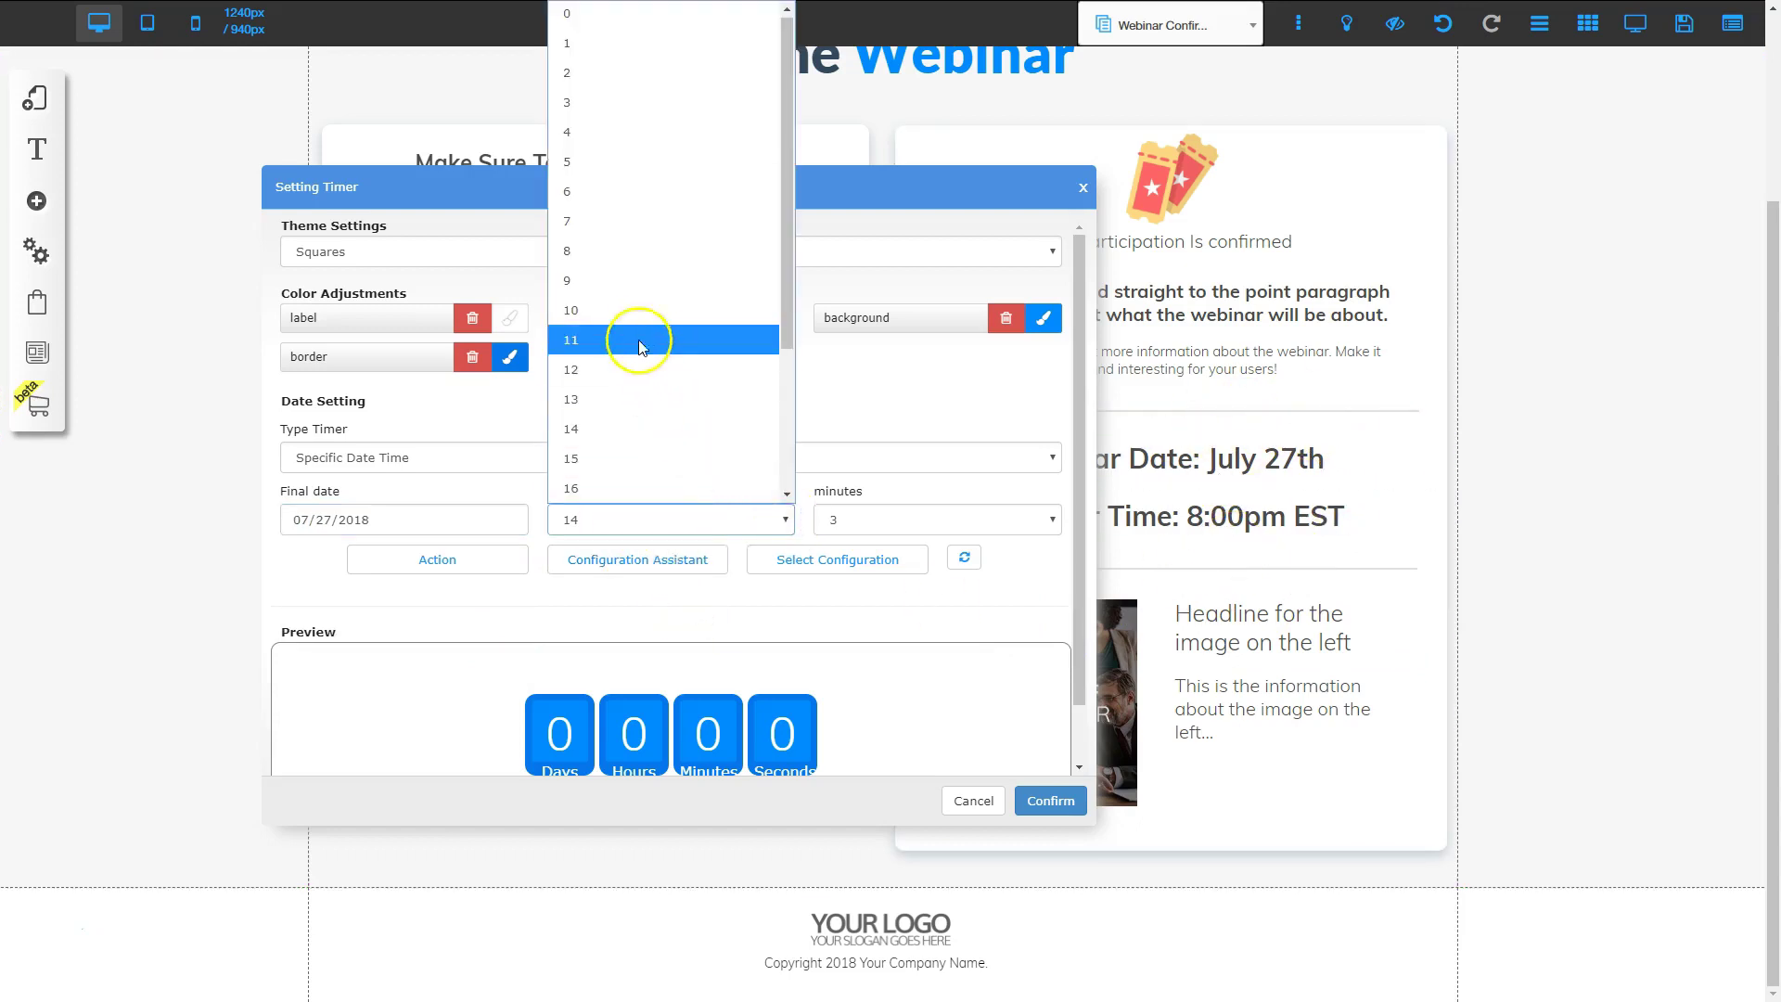
click(598, 268)
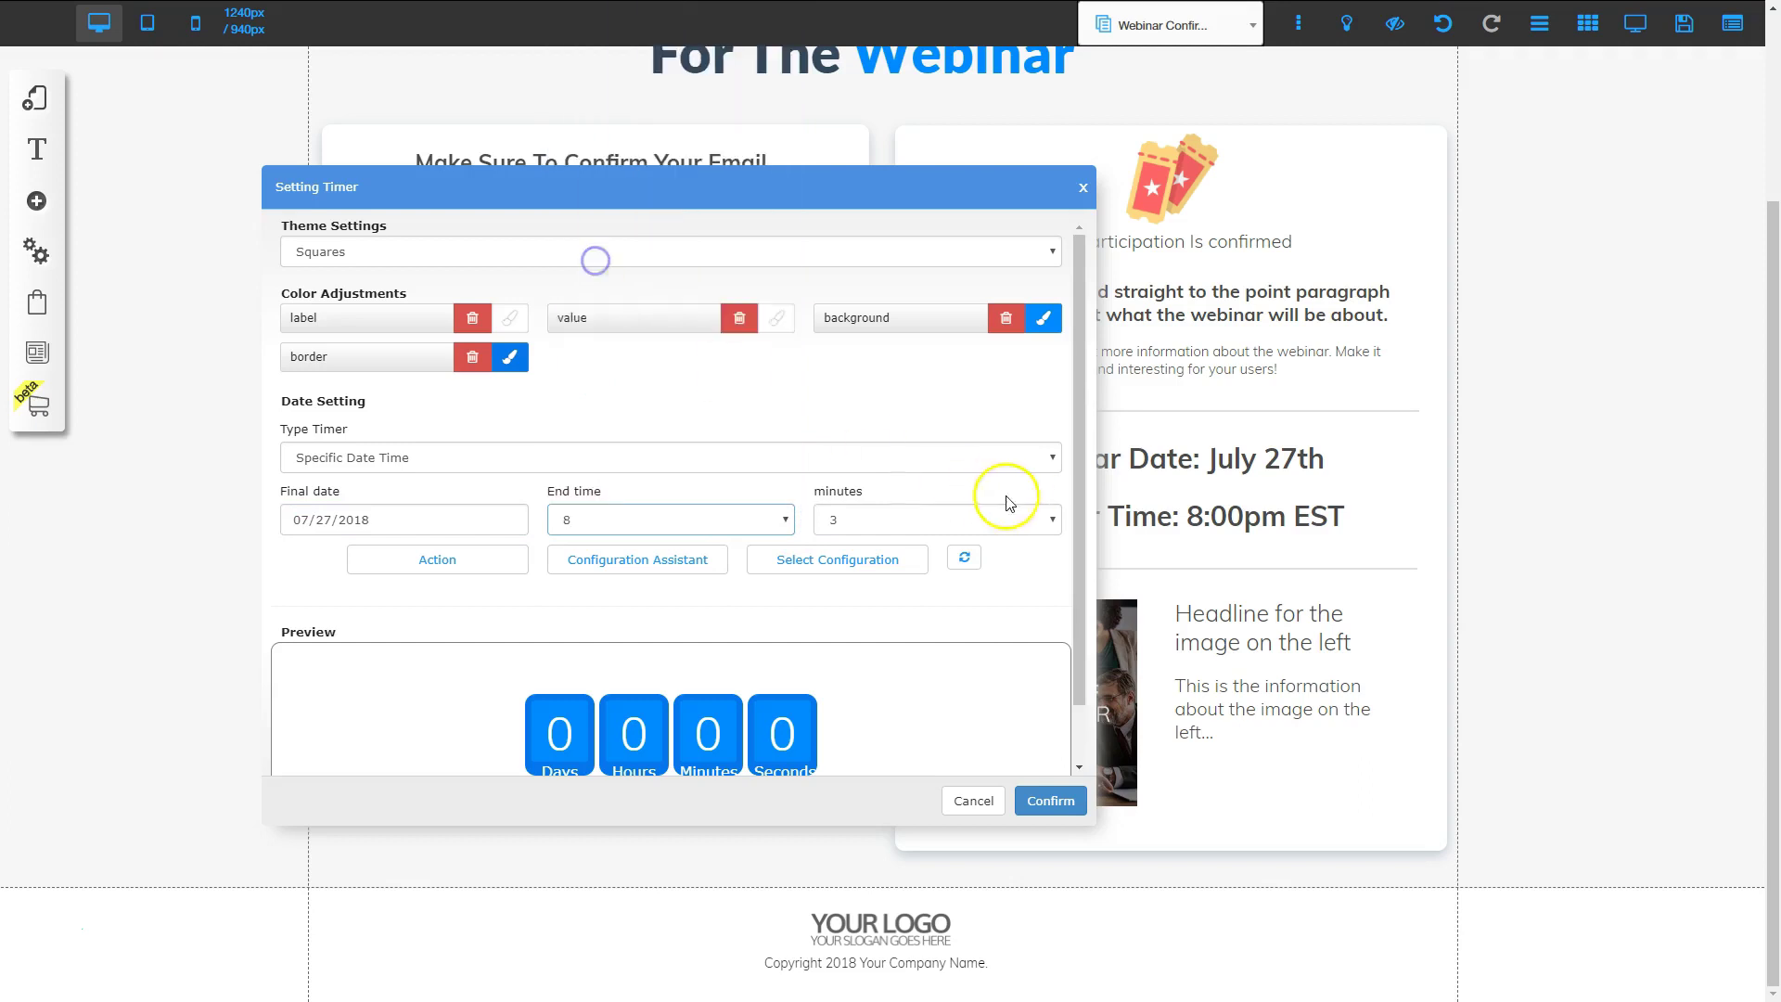
click(1049, 519)
click(844, 14)
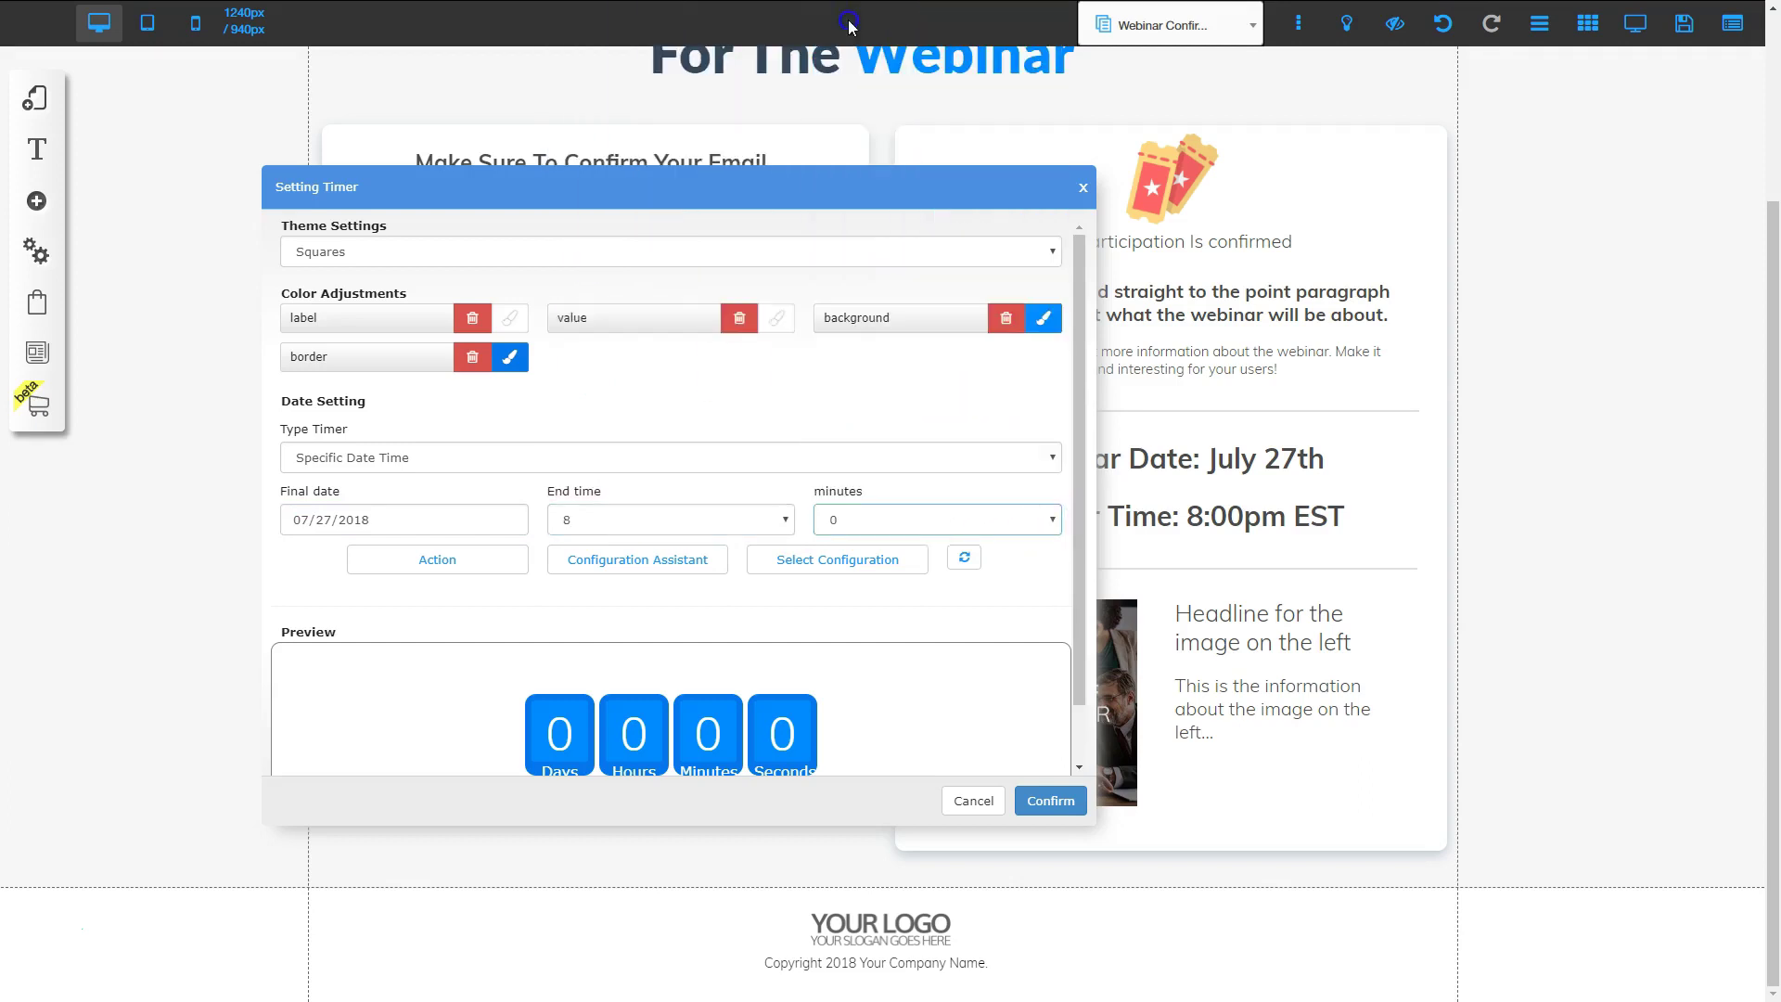
Link the timer's action to the Webinar Broadcast page, opening in the same tab, and confirm the timer settings.
click(466, 570)
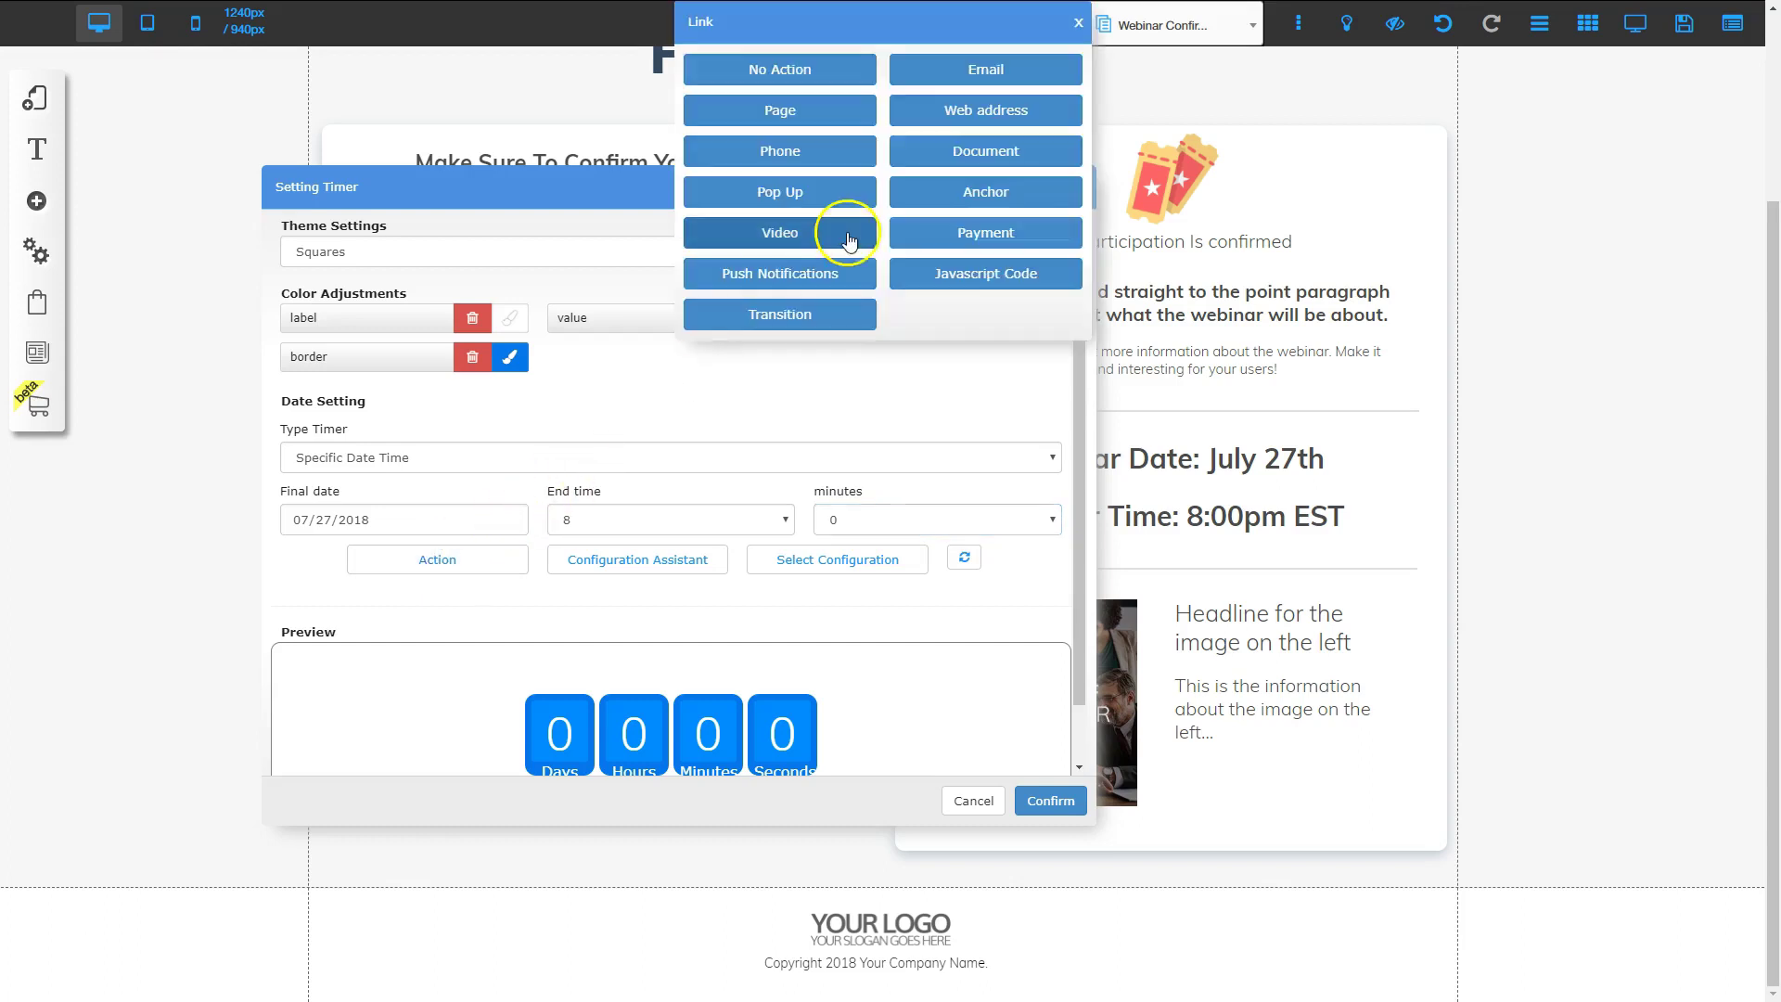
click(784, 107)
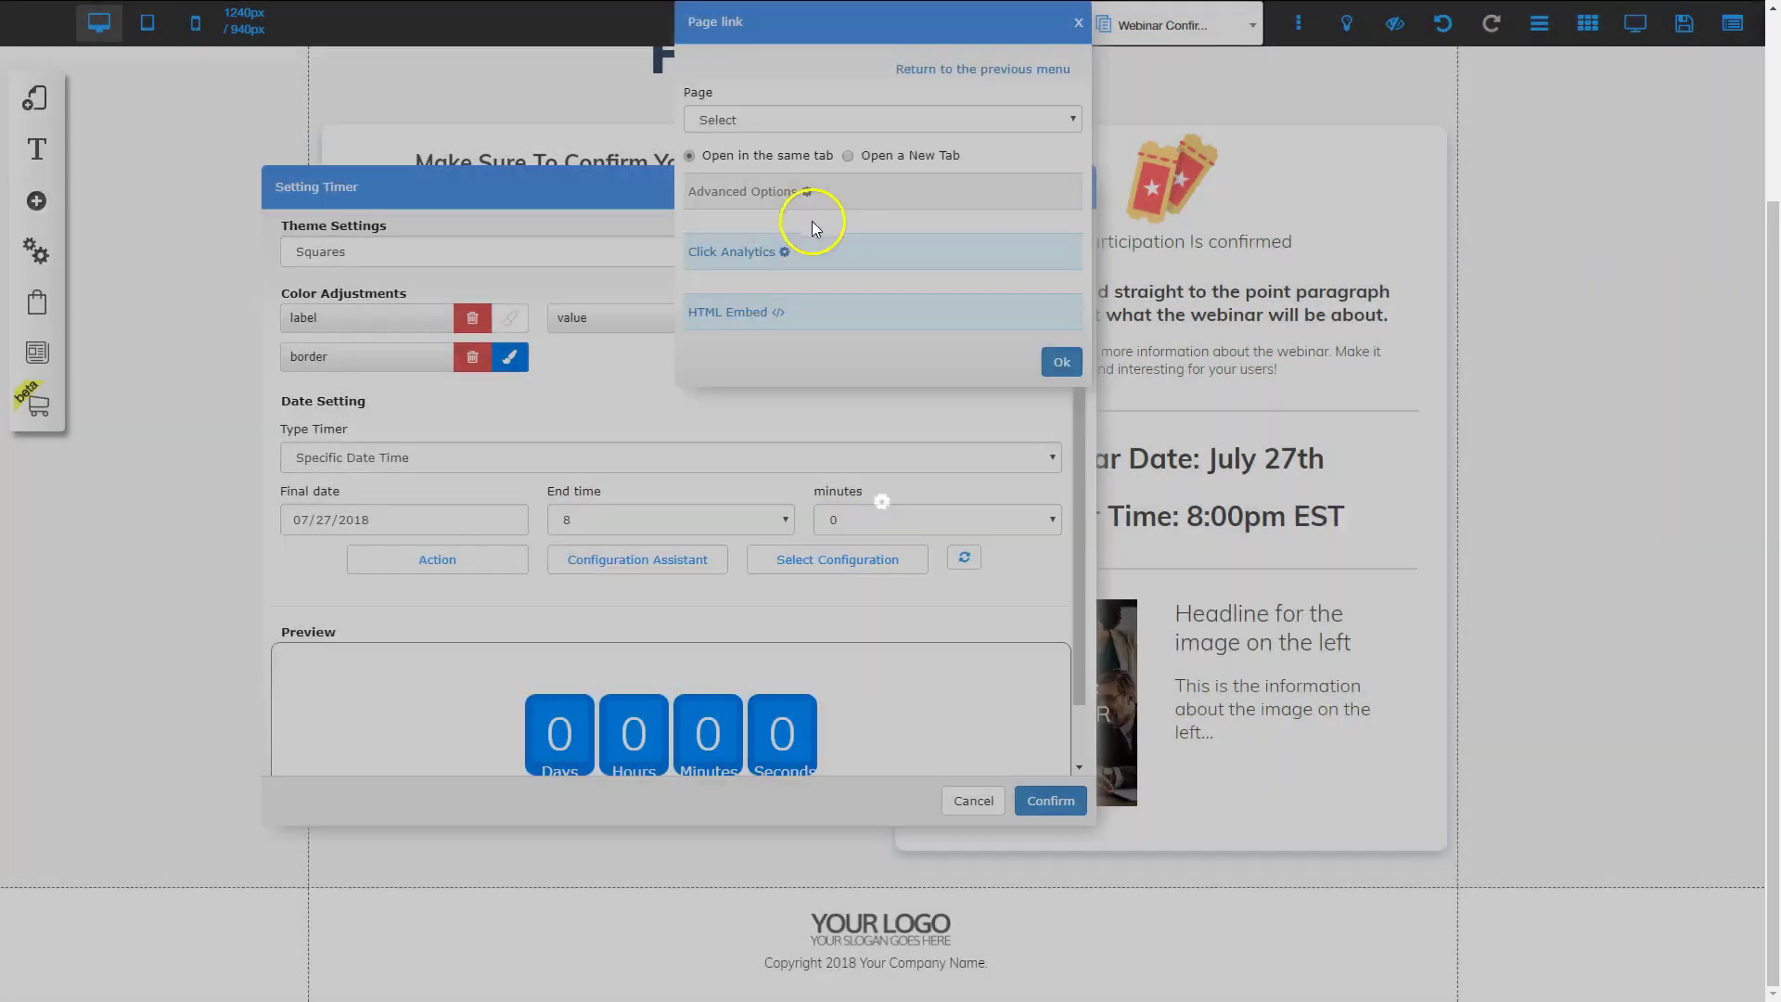
click(787, 119)
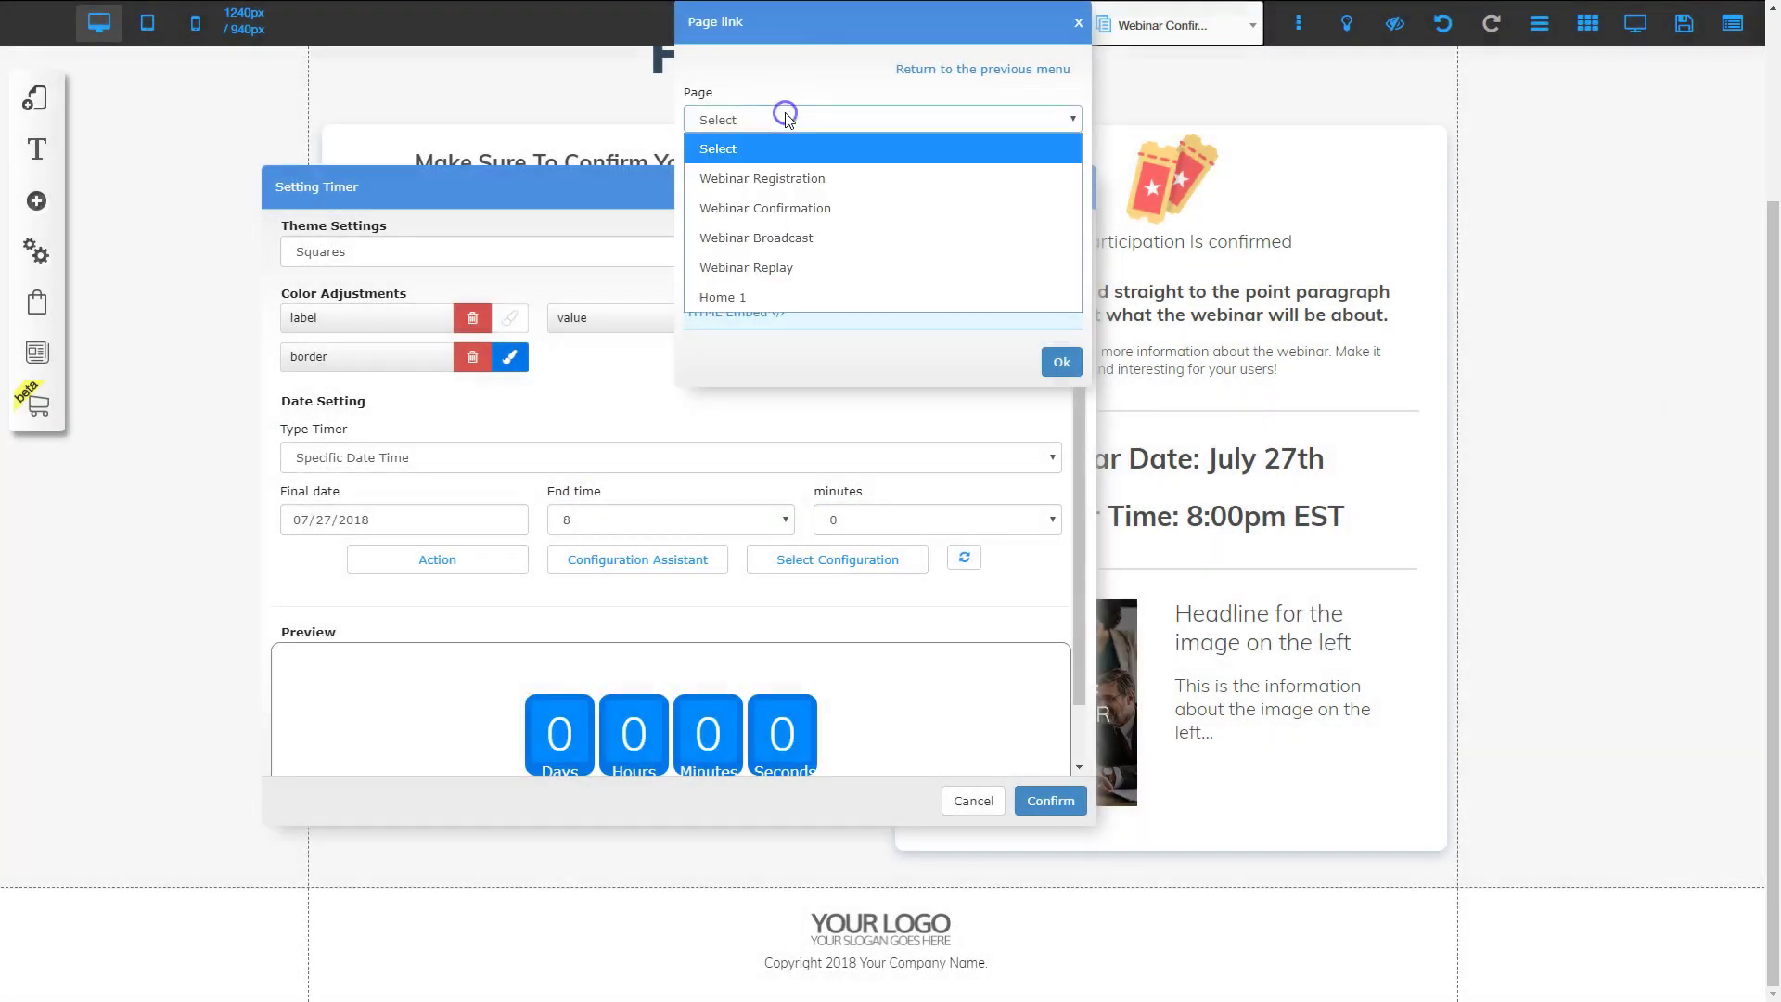
click(779, 237)
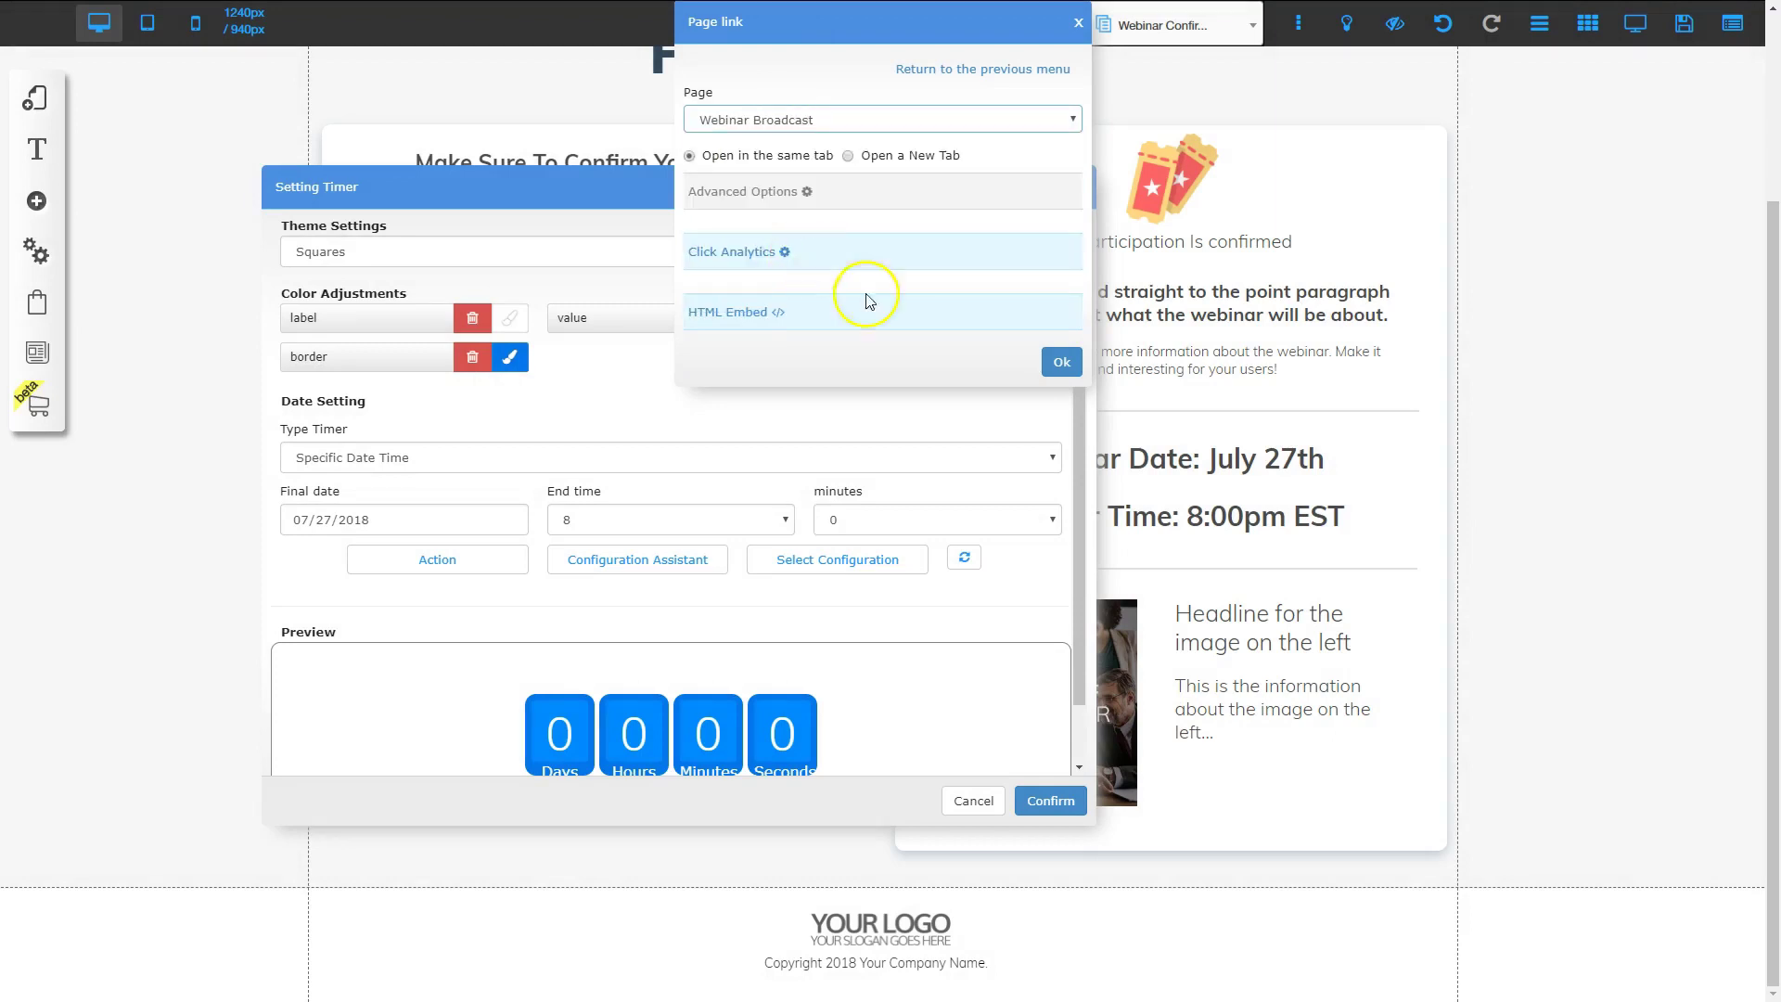
click(1062, 362)
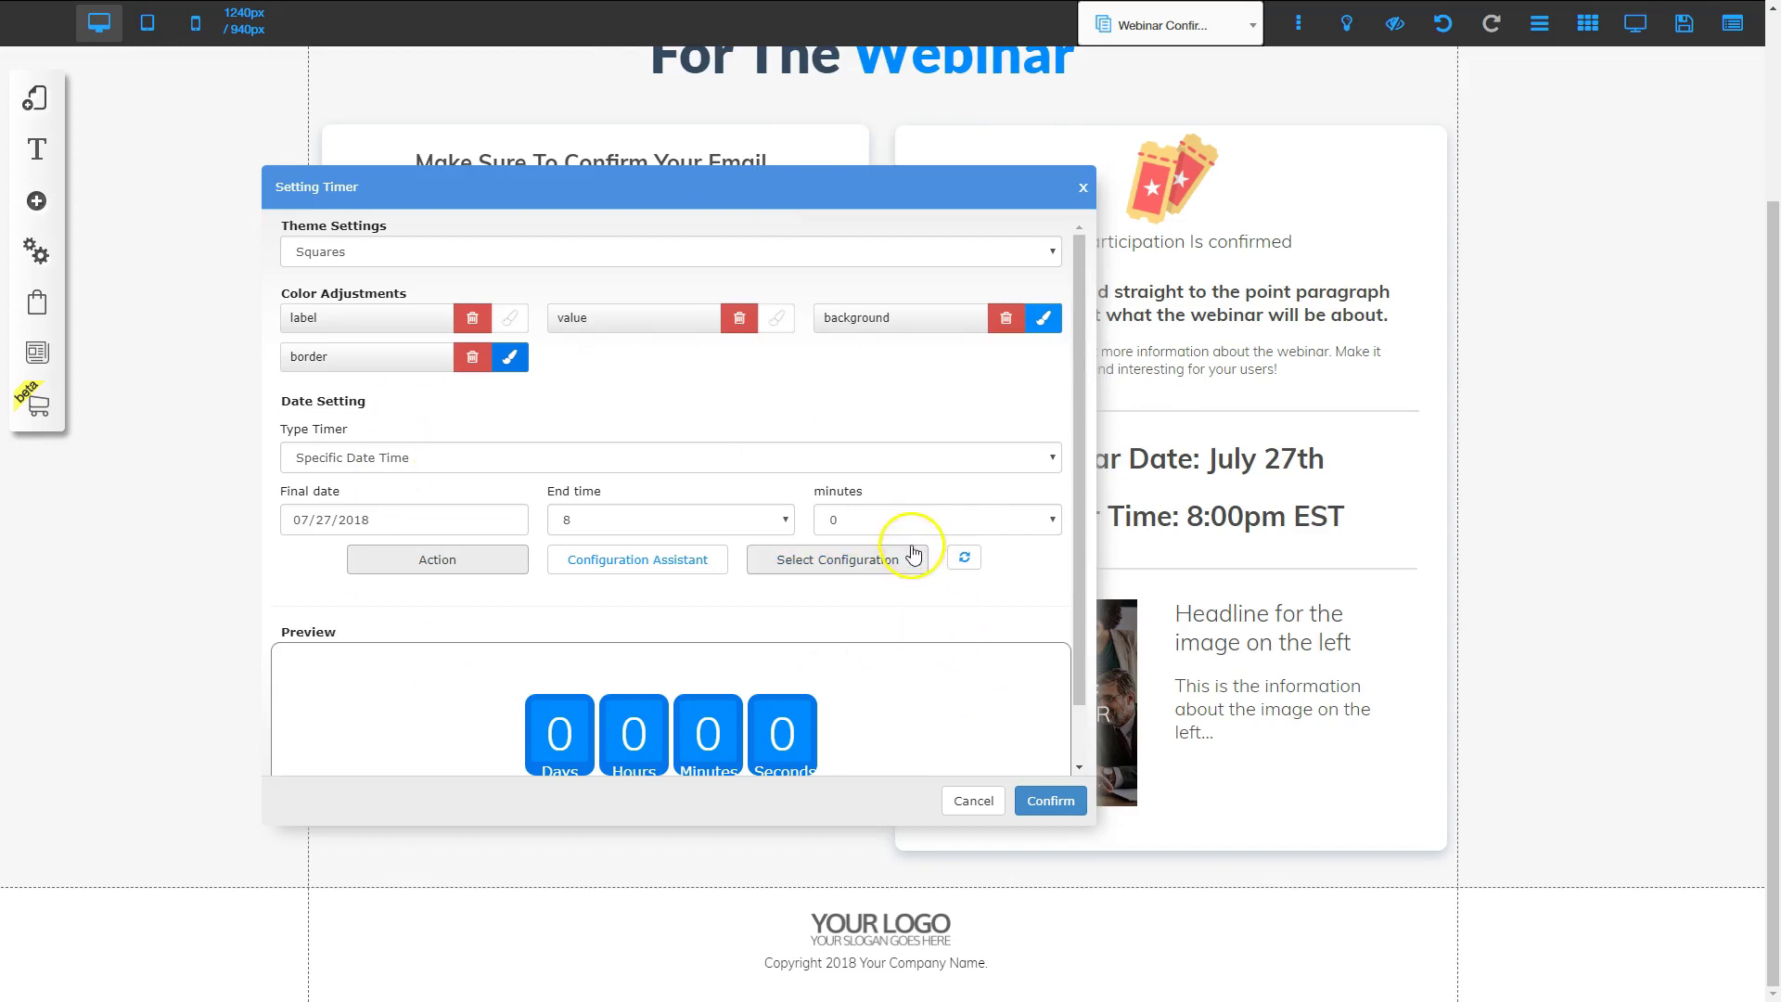
click(1050, 802)
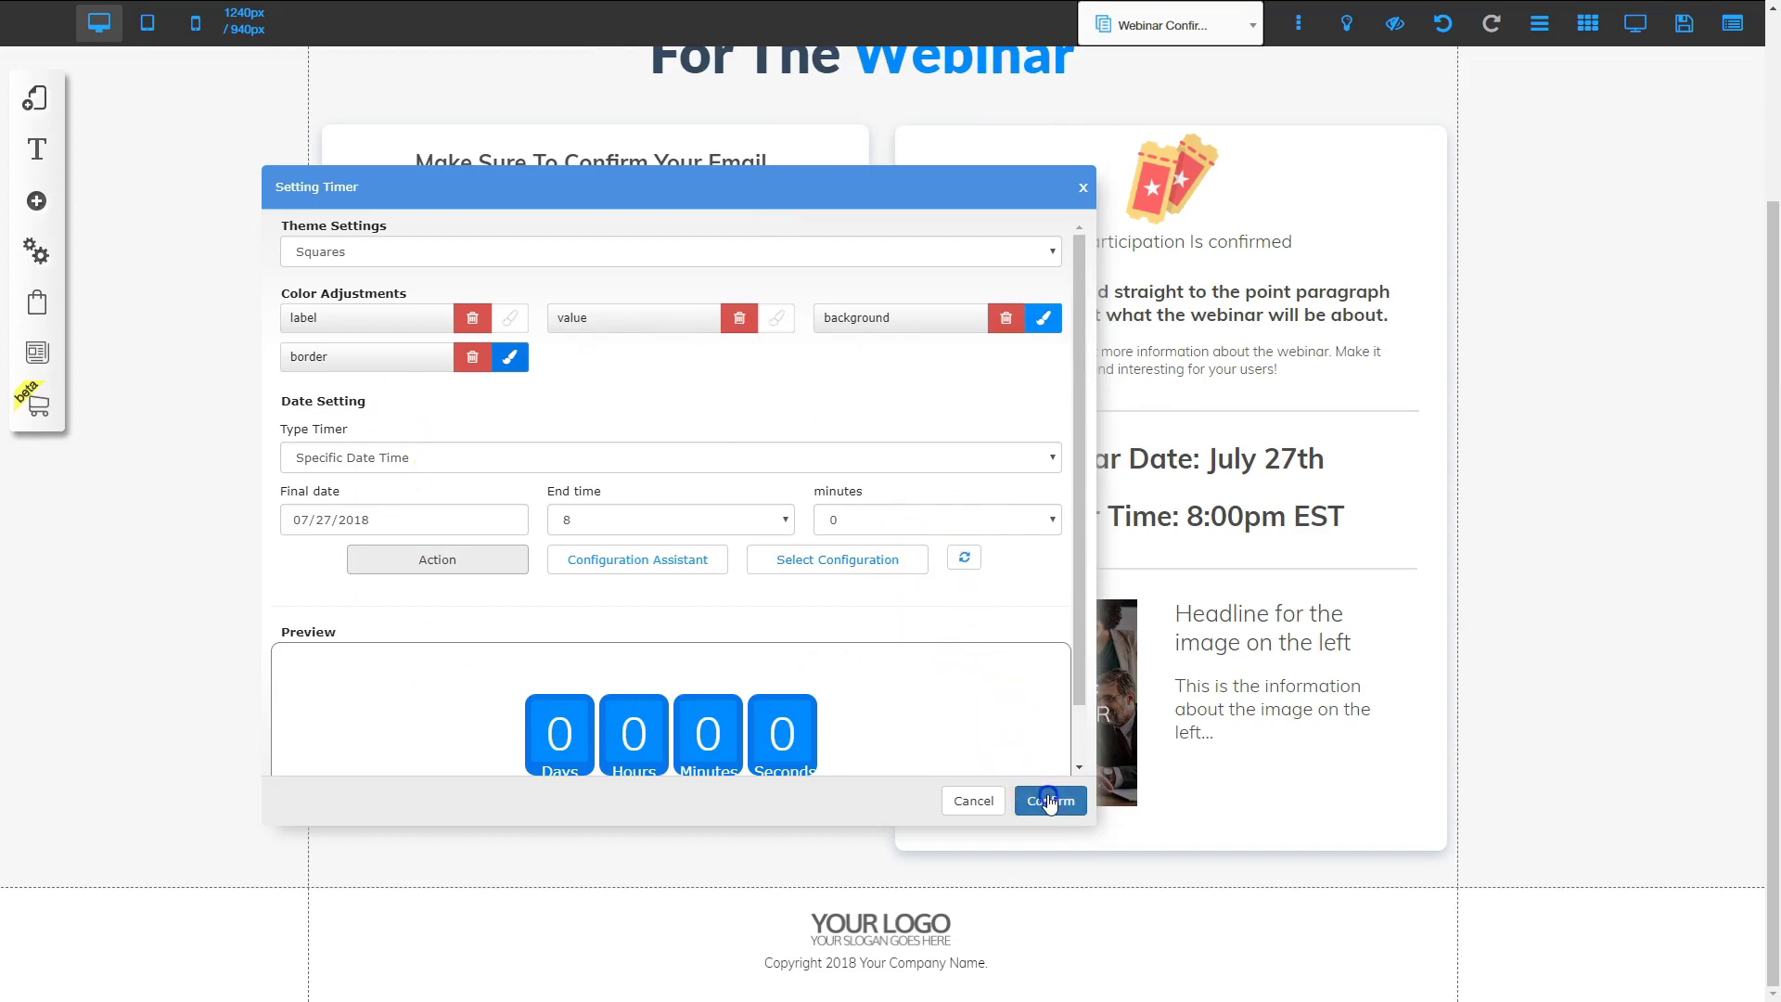
click(648, 783)
click(624, 684)
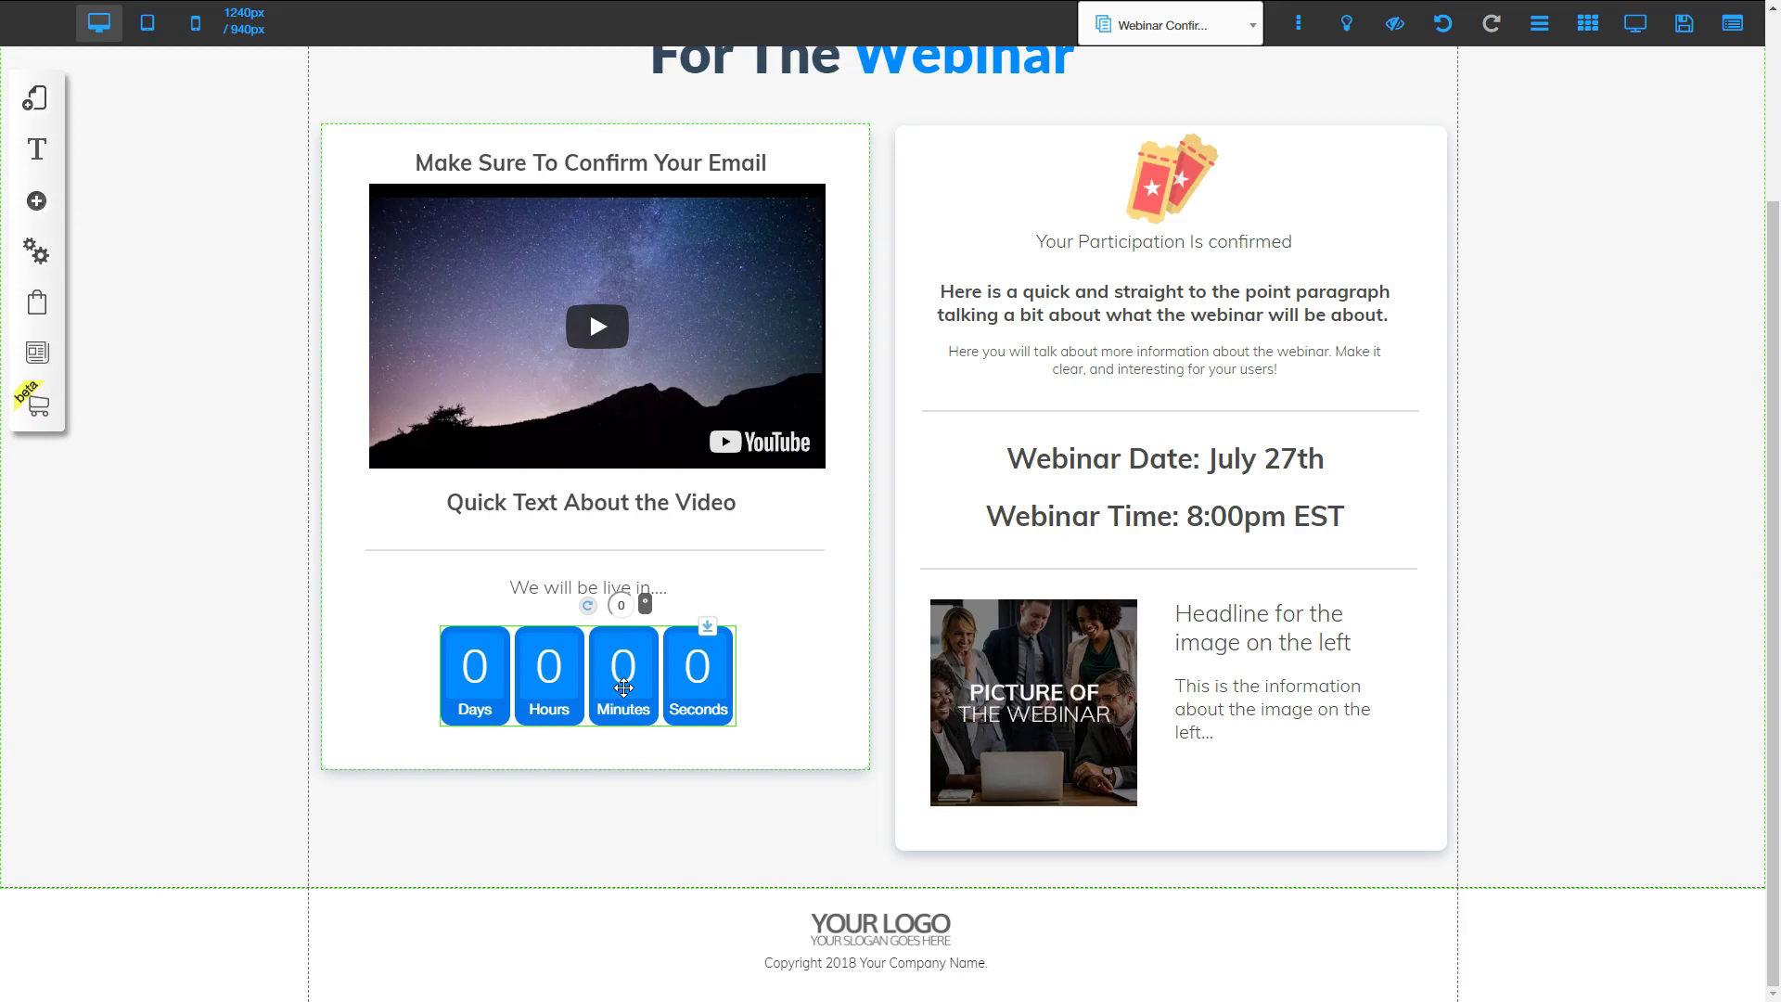
click(555, 682)
click(643, 681)
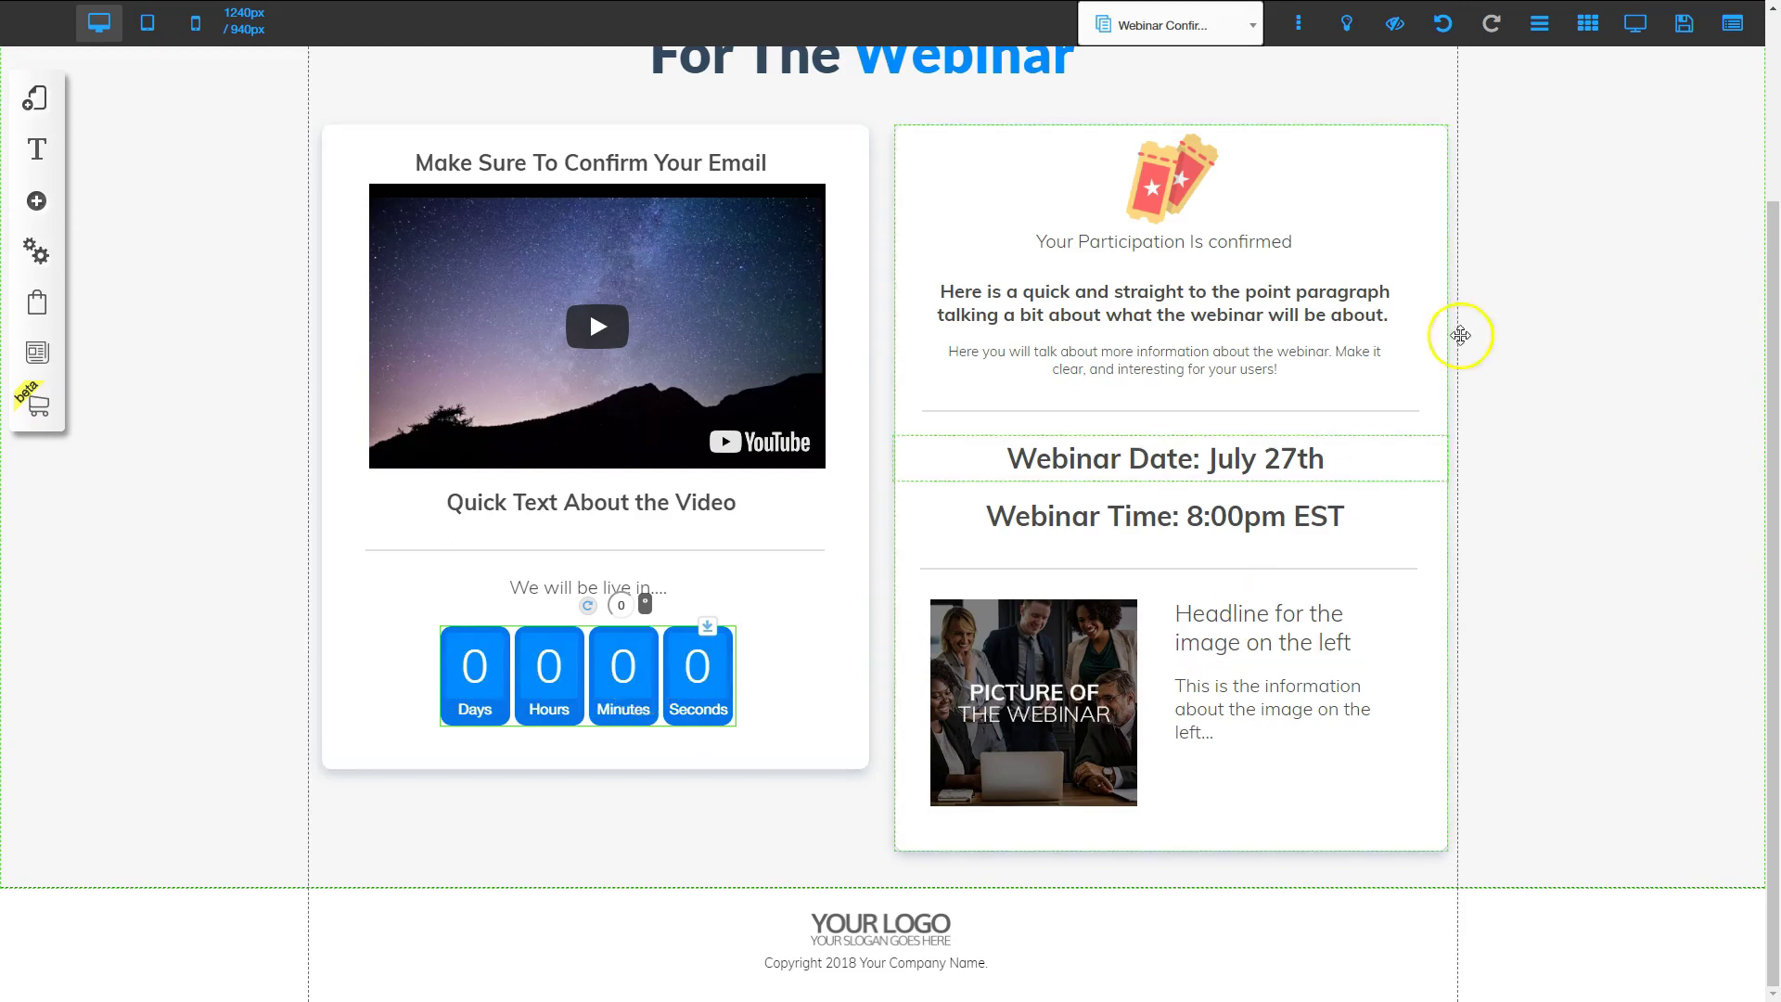
Save the Webinar Confirmation page and open the Webinar Broadcast page of the Webinar Funnel layout for editing.
click(1684, 25)
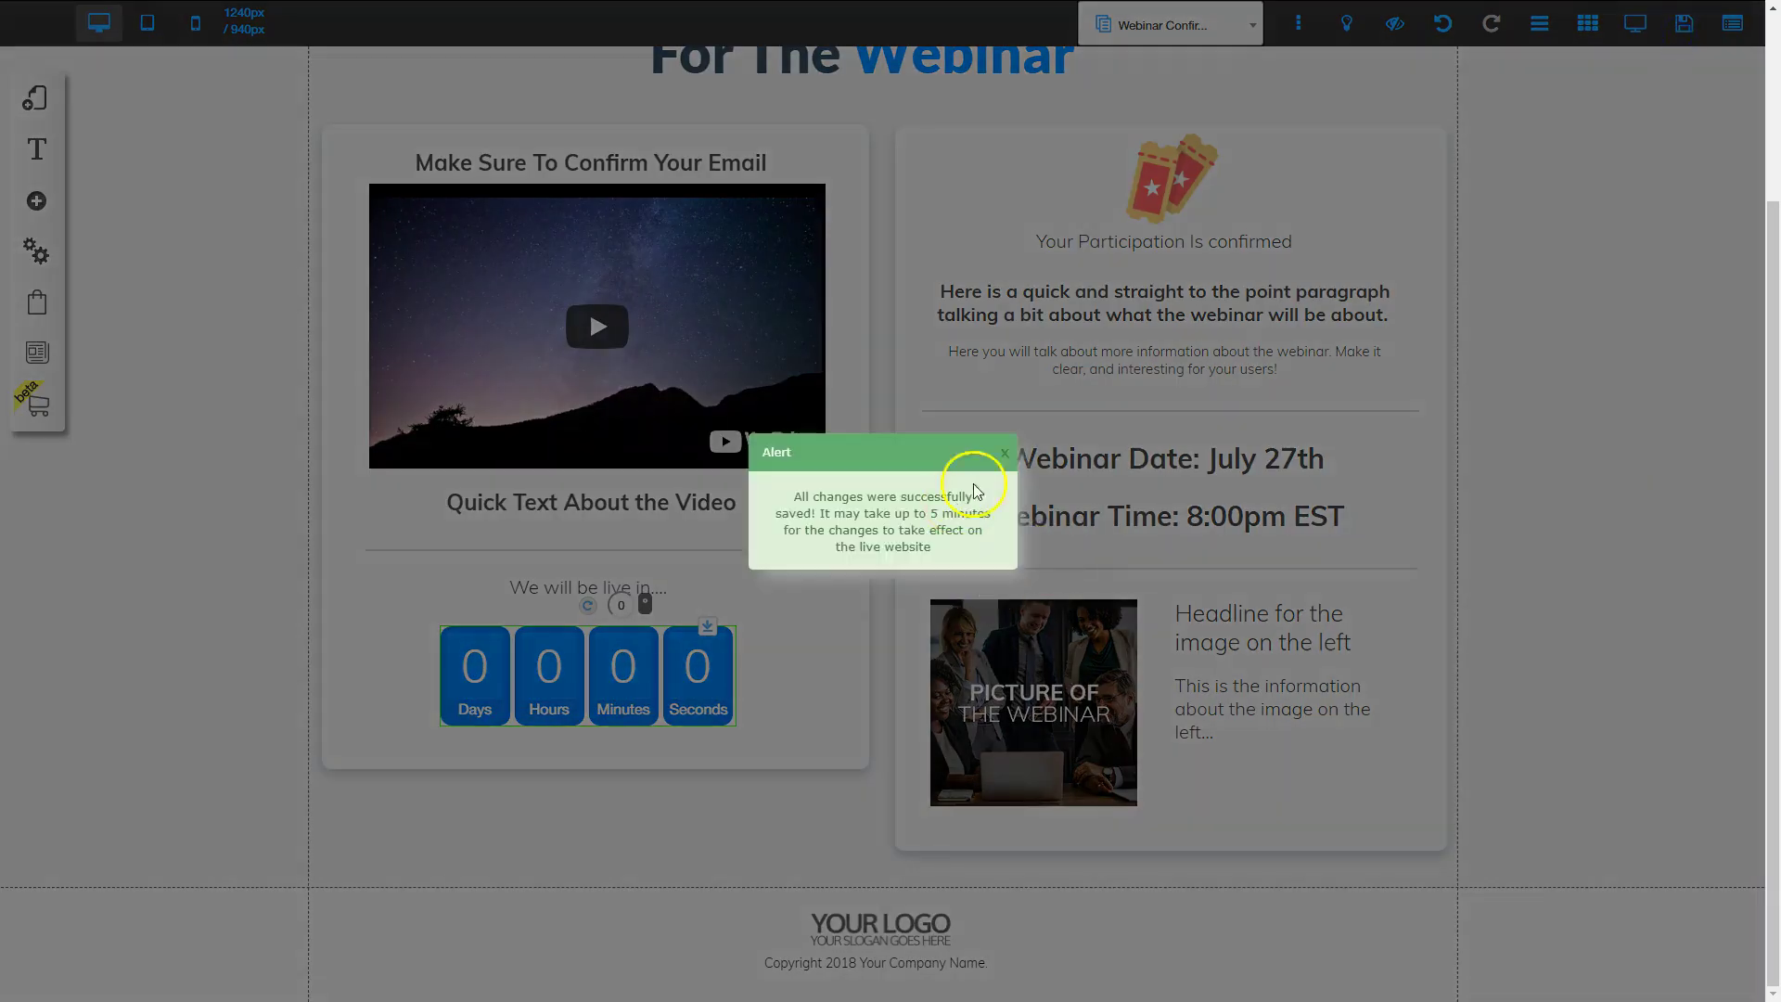
click(1004, 455)
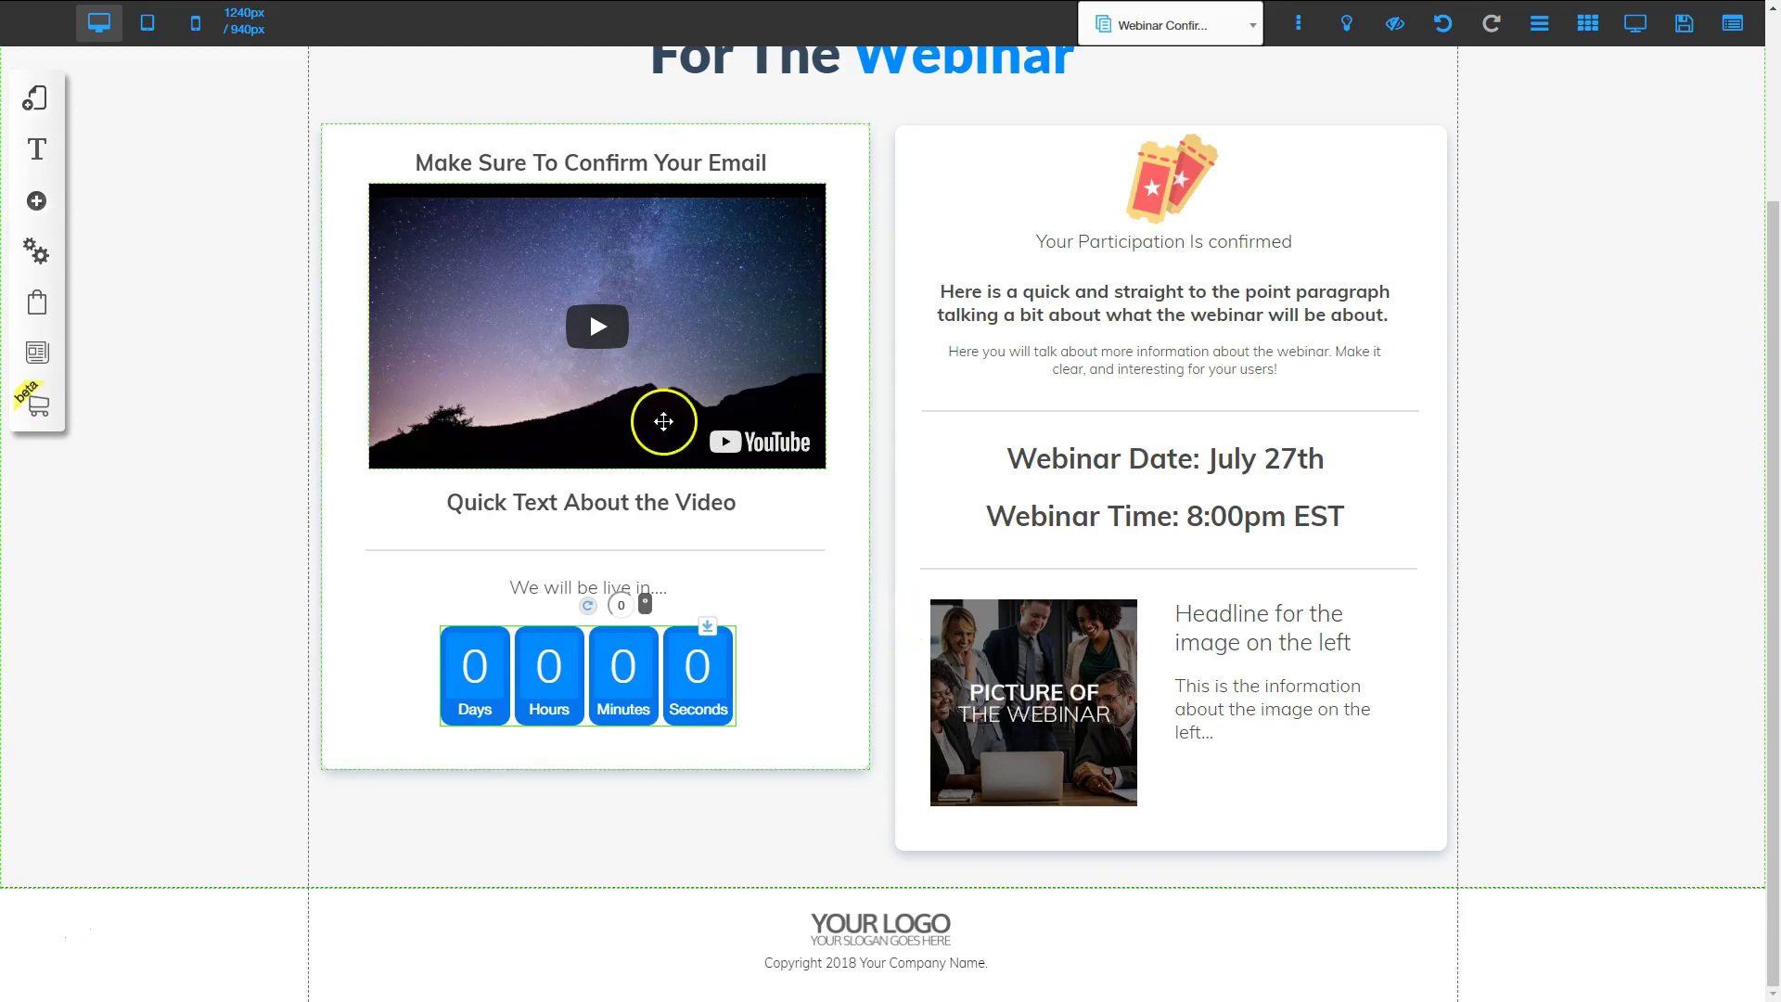
click(41, 104)
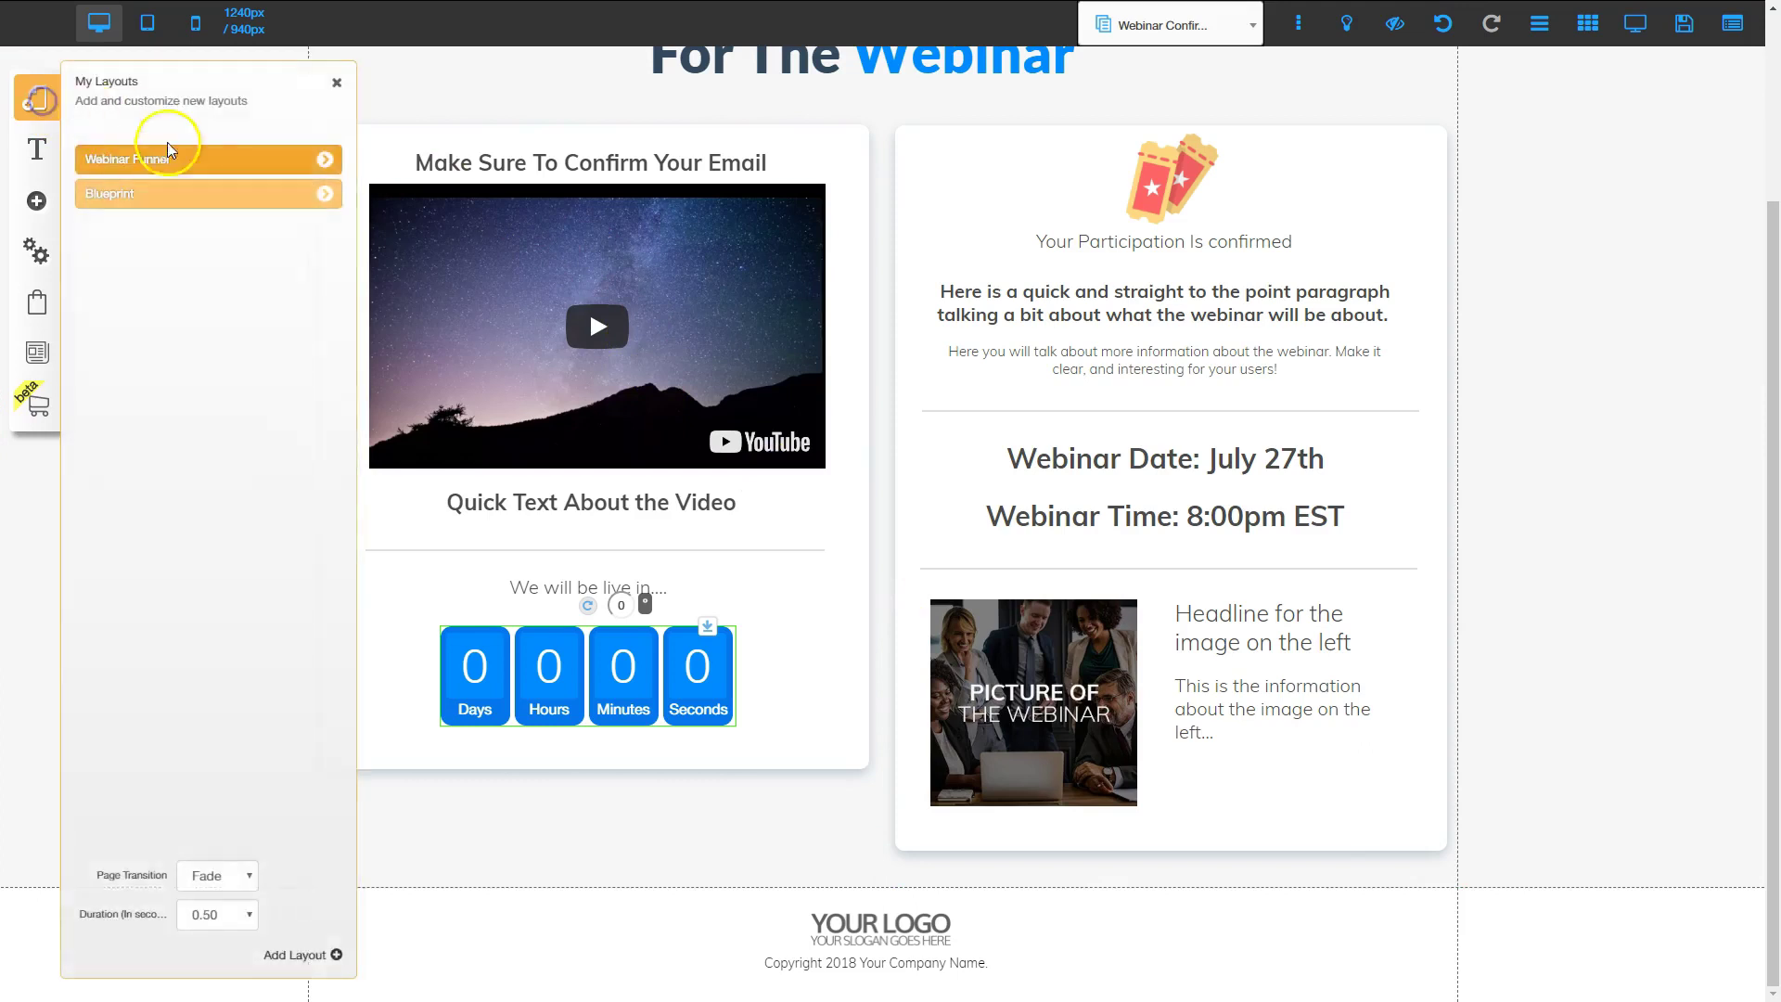
click(165, 344)
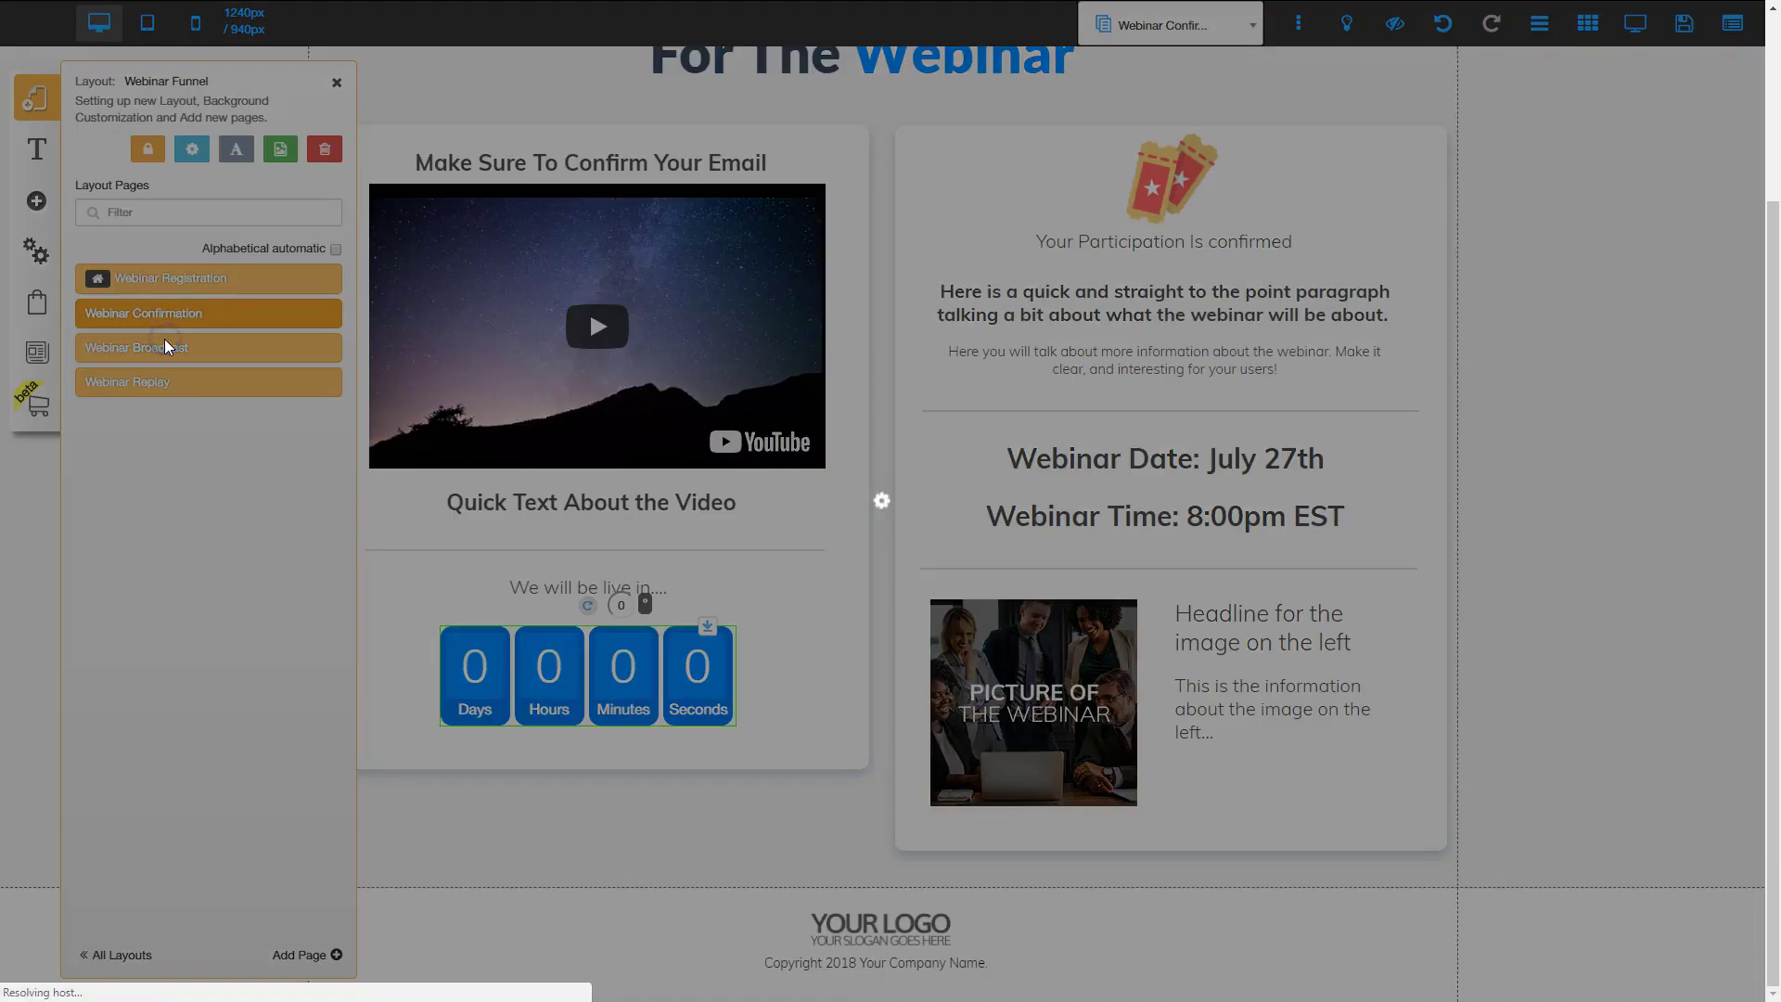
click(336, 82)
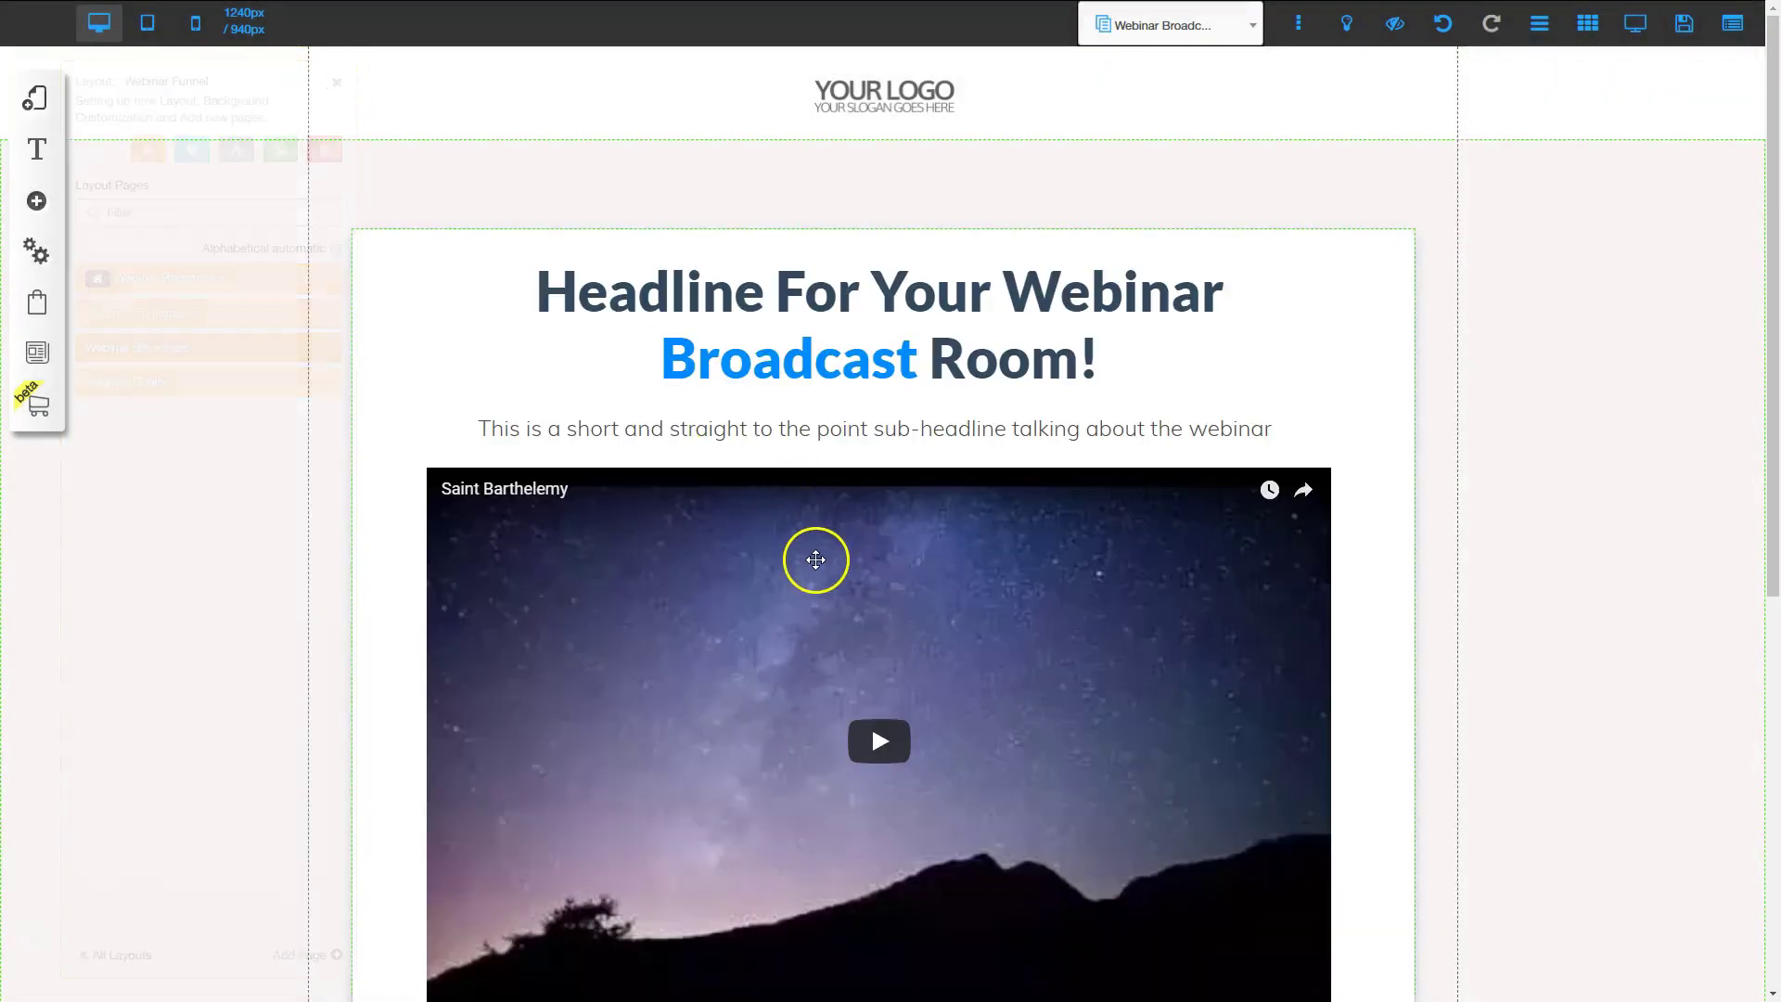
Examine the broadcast video's configuration, including its video URL and playback options, and close it unchanged.
scroll(859, 588, down, 3)
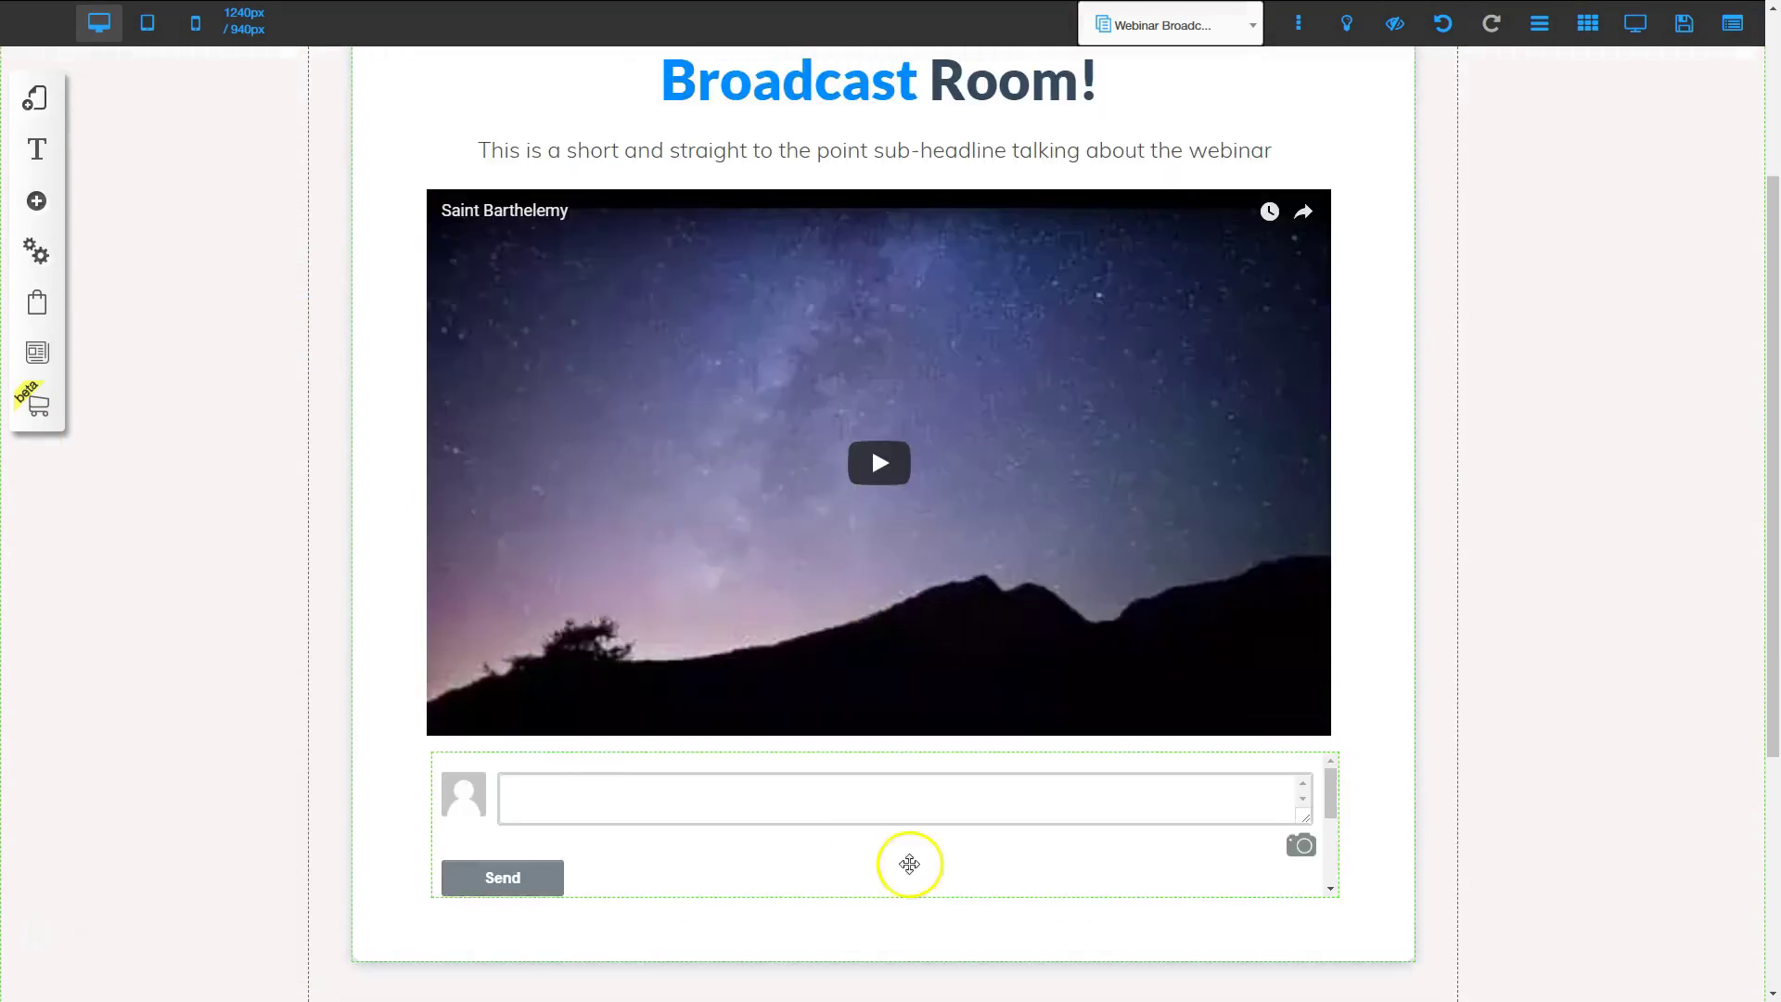
scroll(845, 536, up, 2)
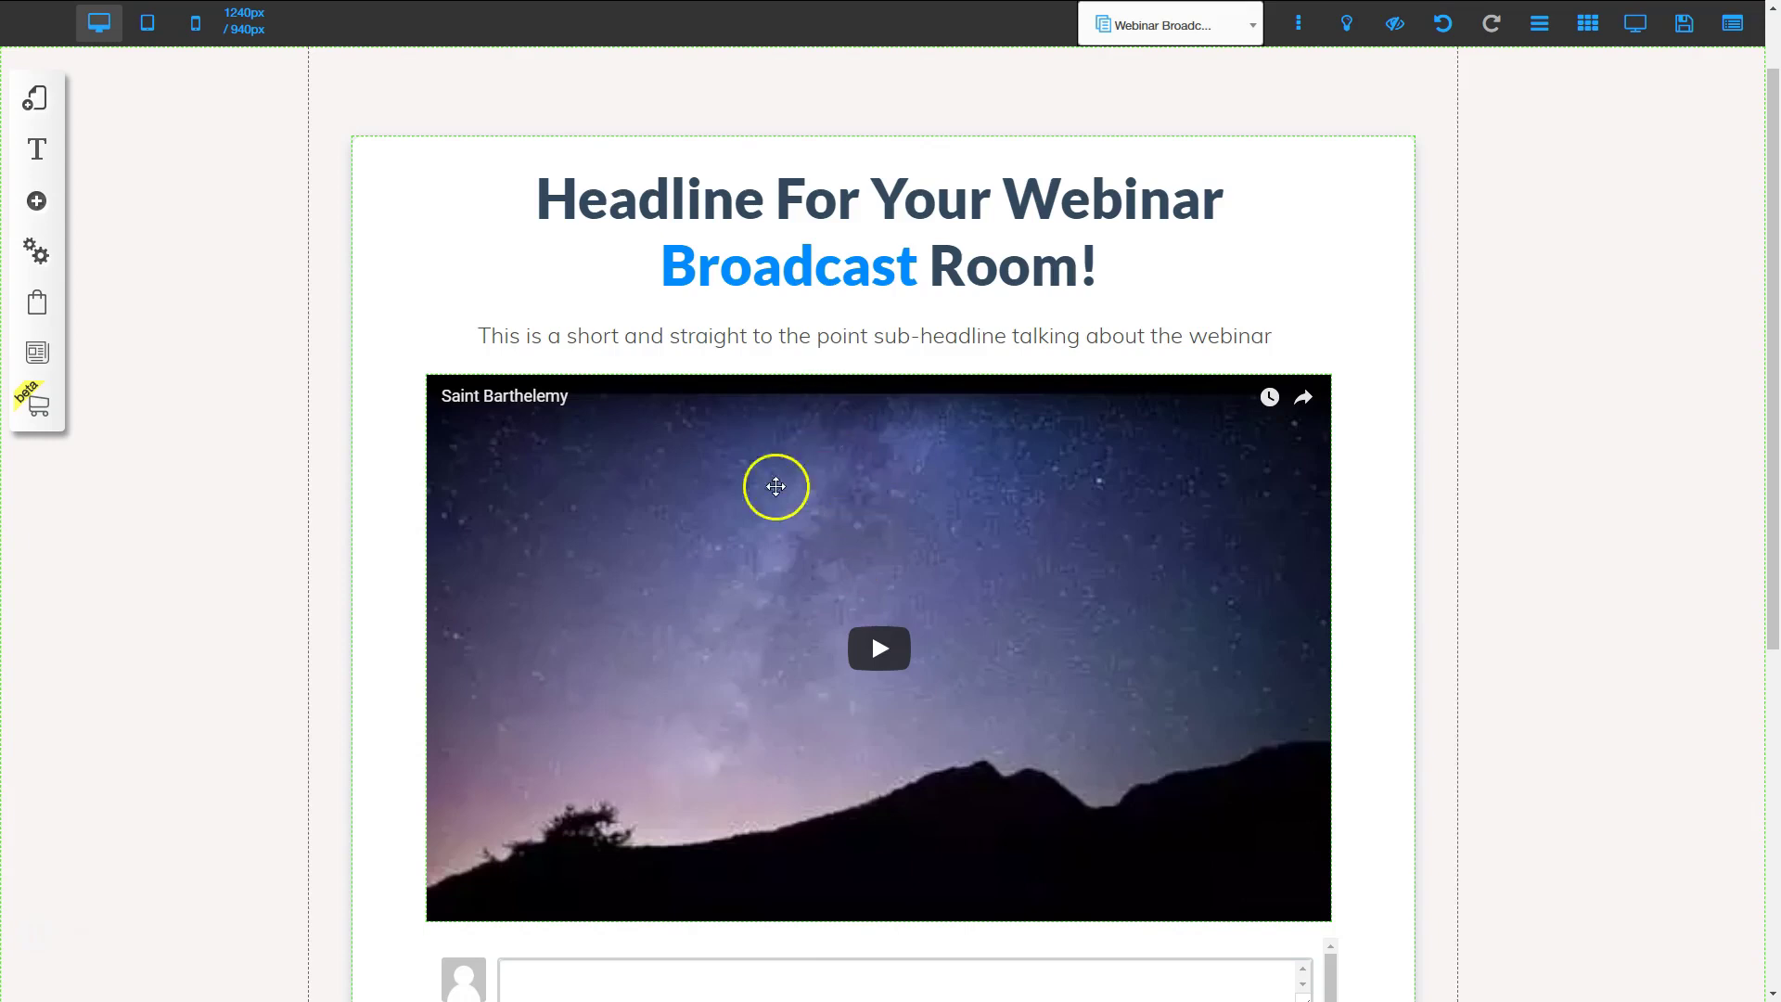
click(847, 621)
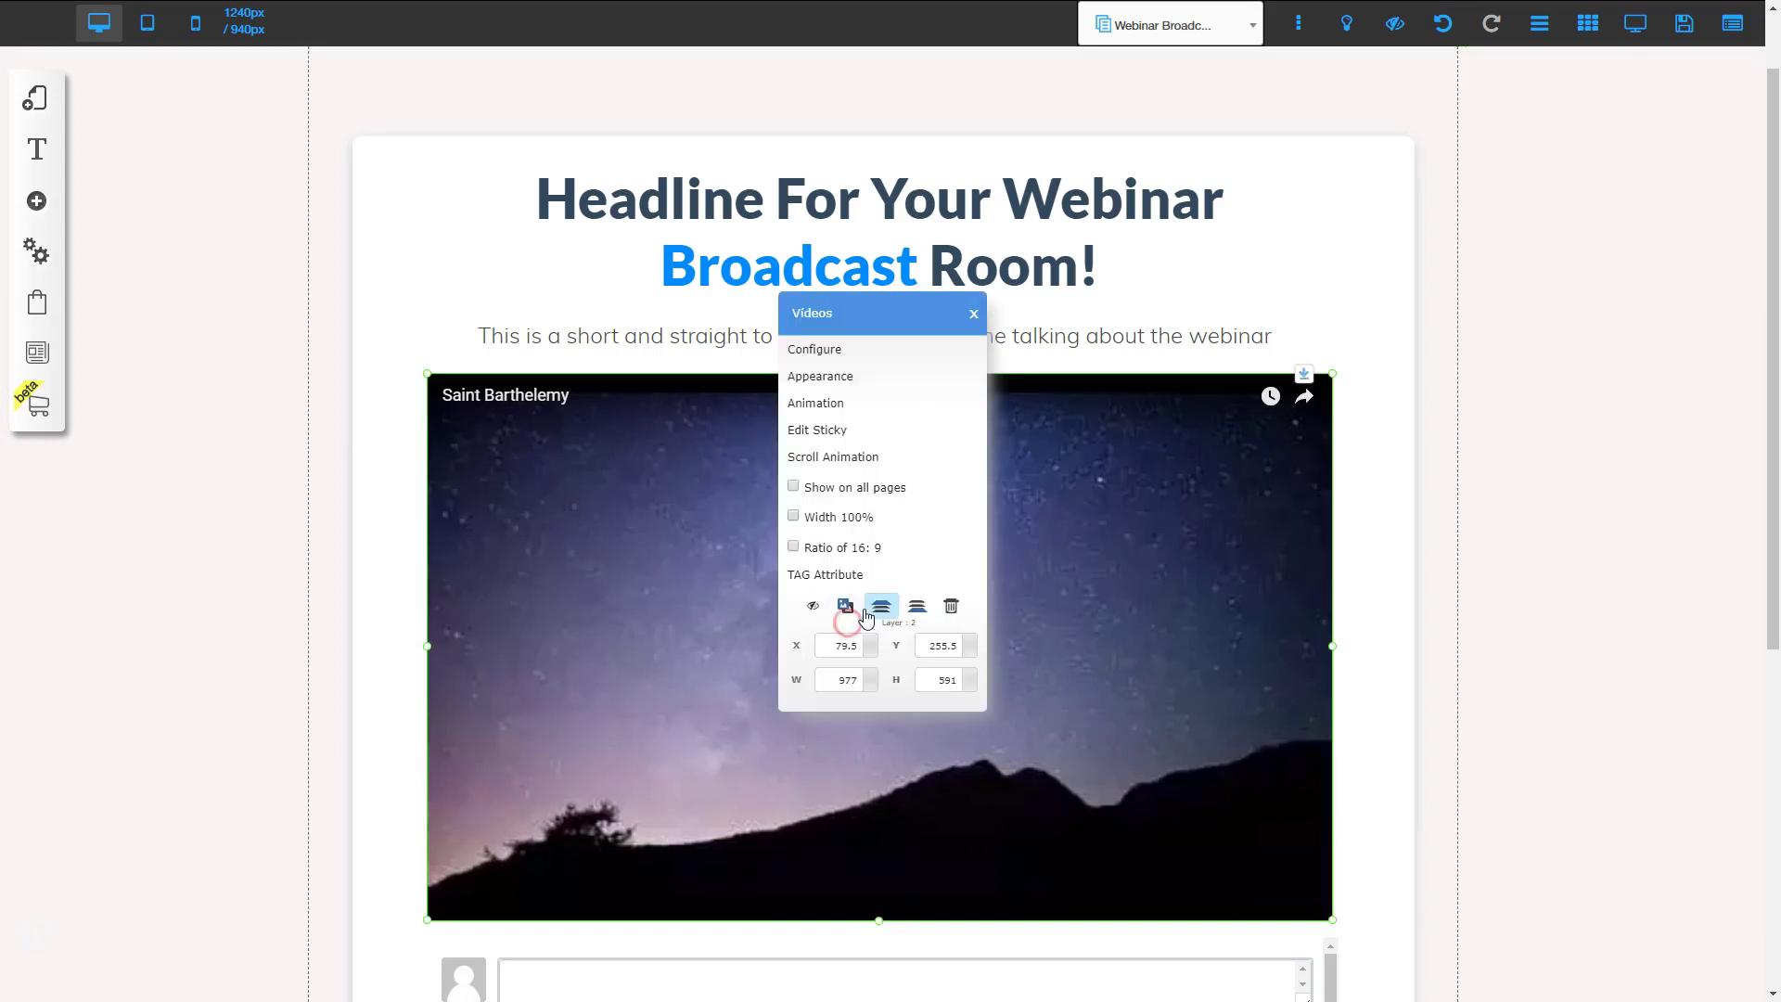
click(830, 349)
click(1012, 374)
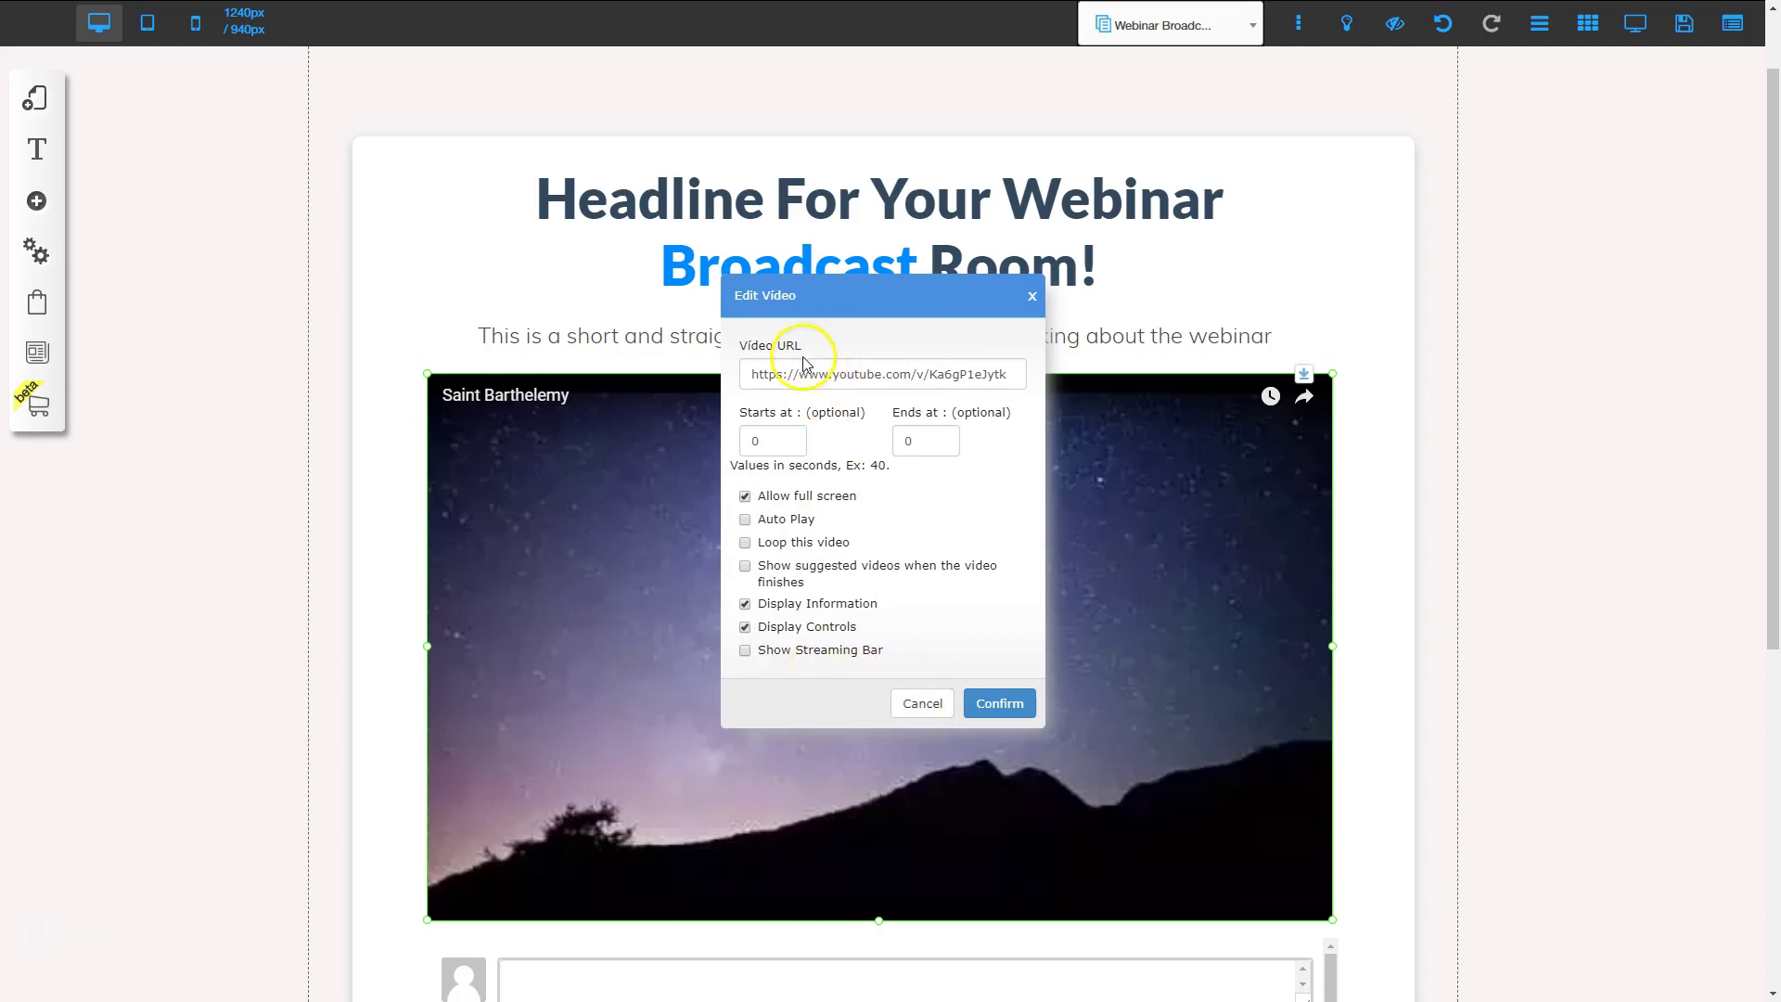
click(999, 703)
Nudge the comment box beneath the video to X 79, Y 870 and check its Reviews options.
scroll(865, 631, down, 4)
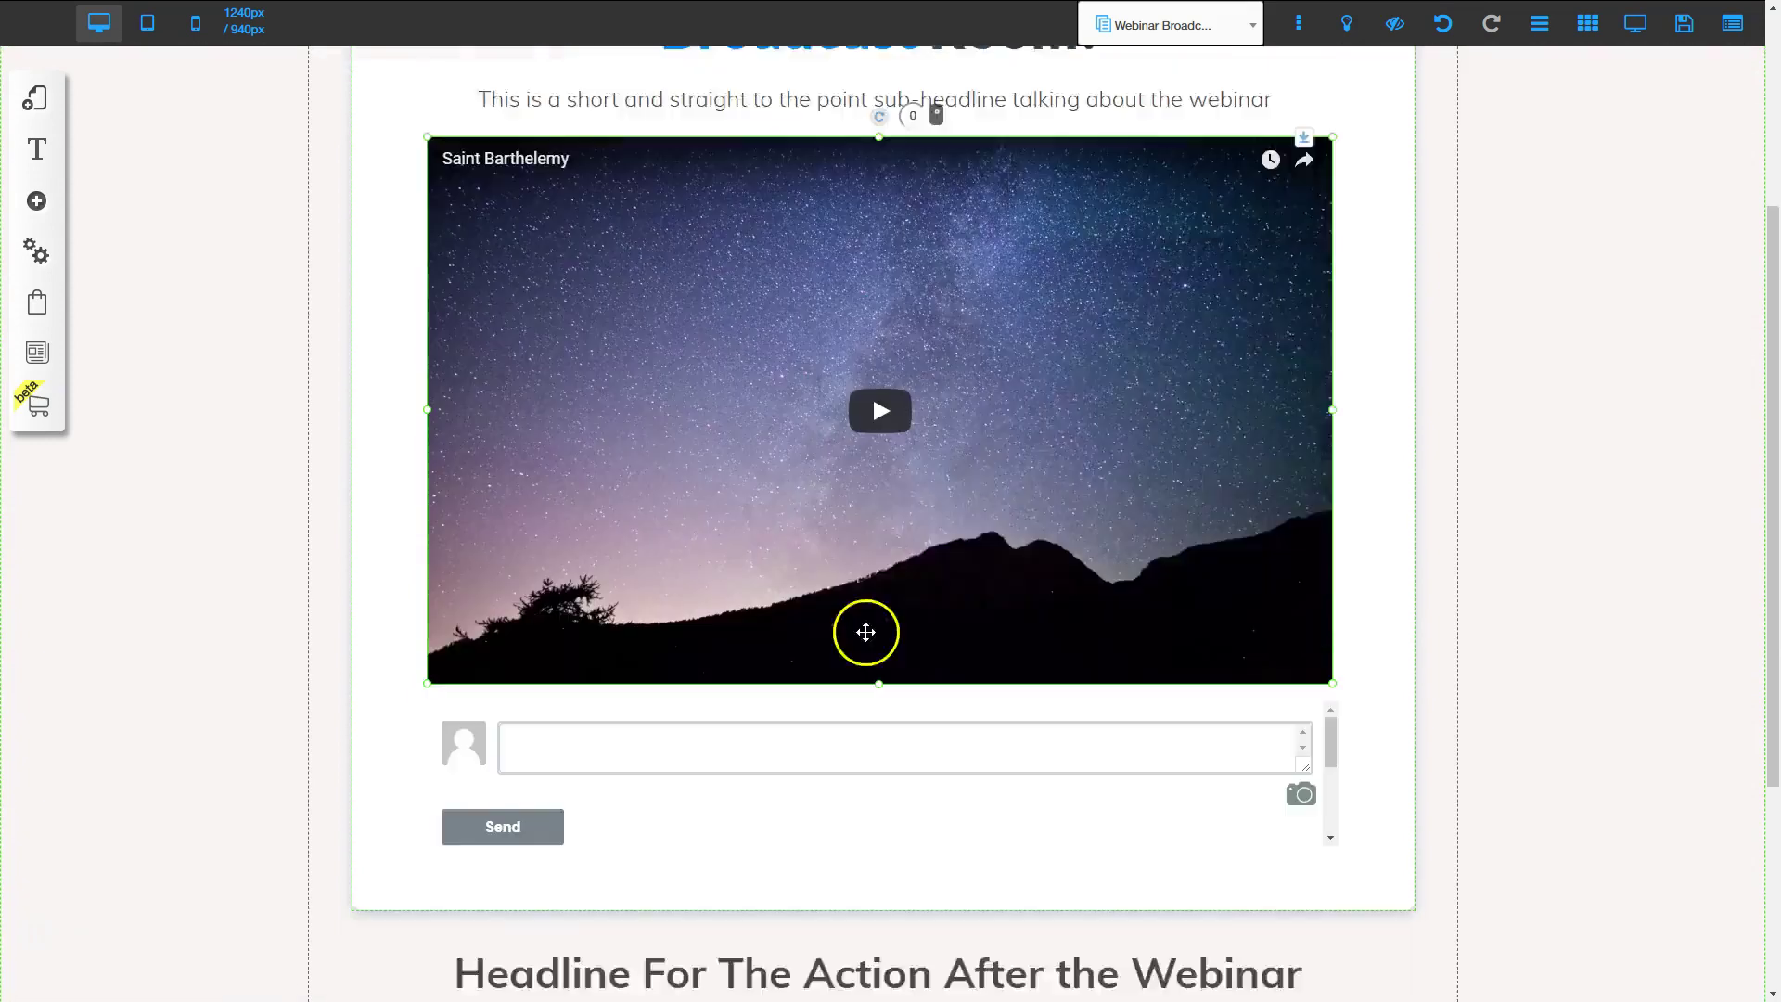
click(870, 610)
drag(870, 610, 847, 616)
right_click(847, 619)
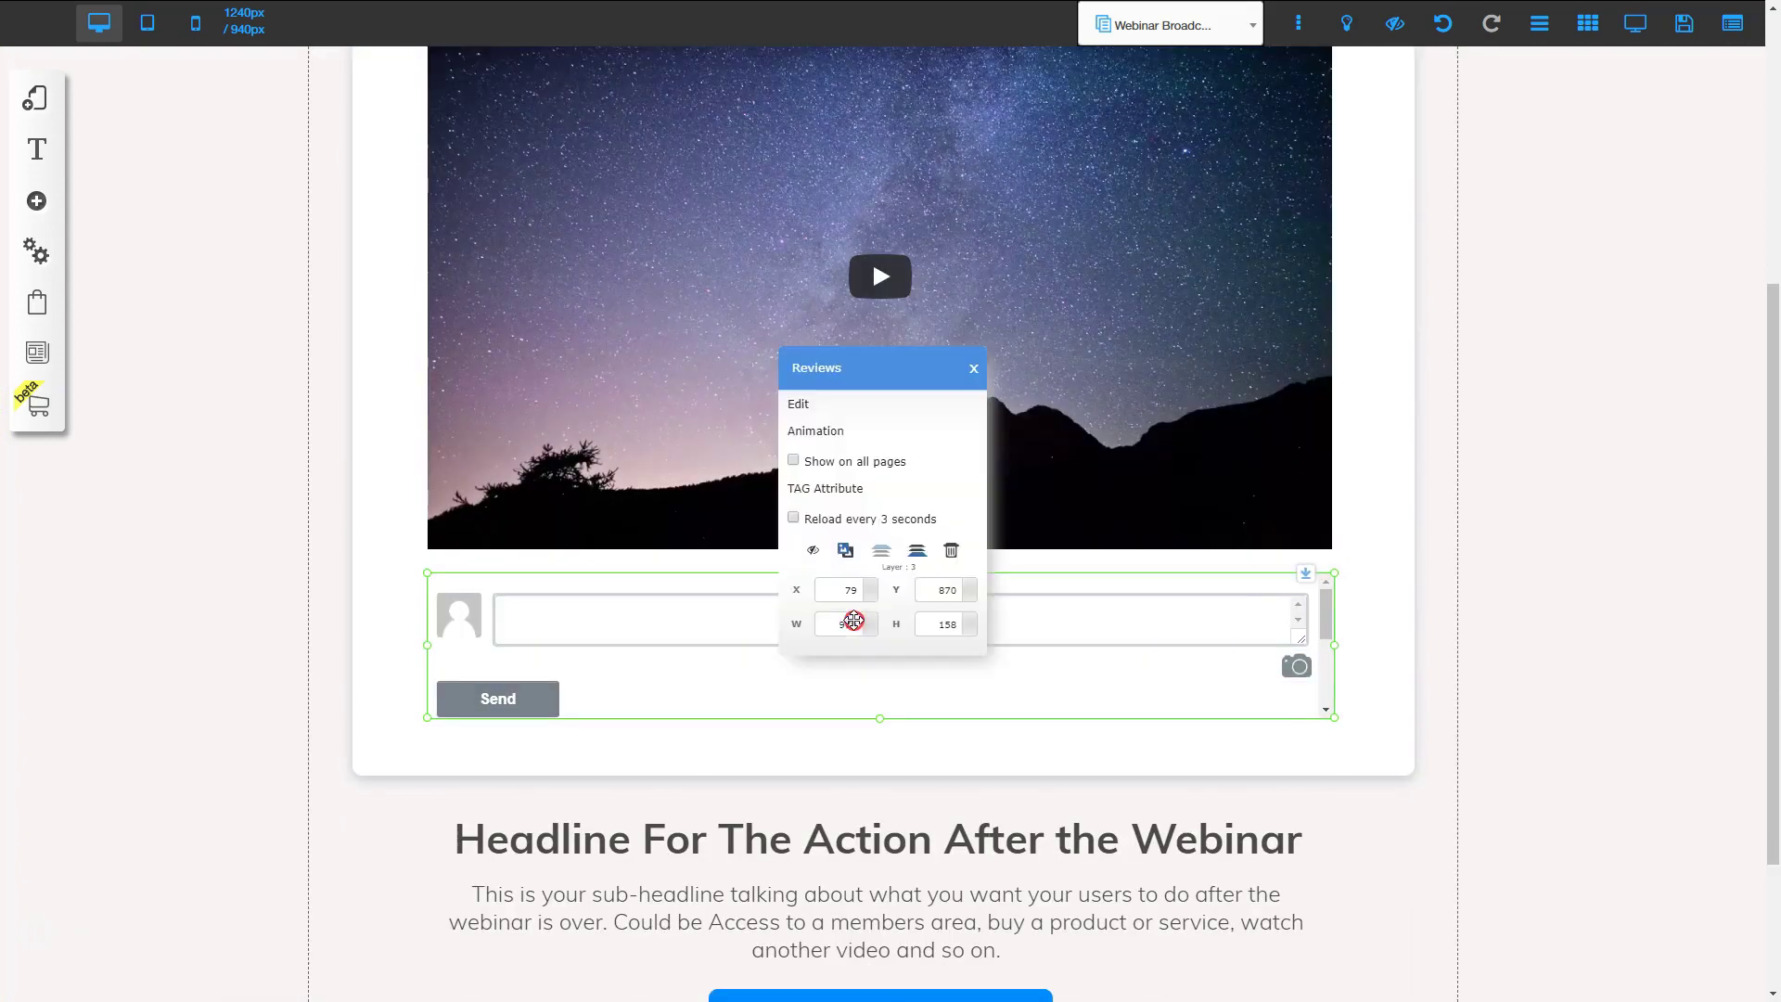
click(842, 372)
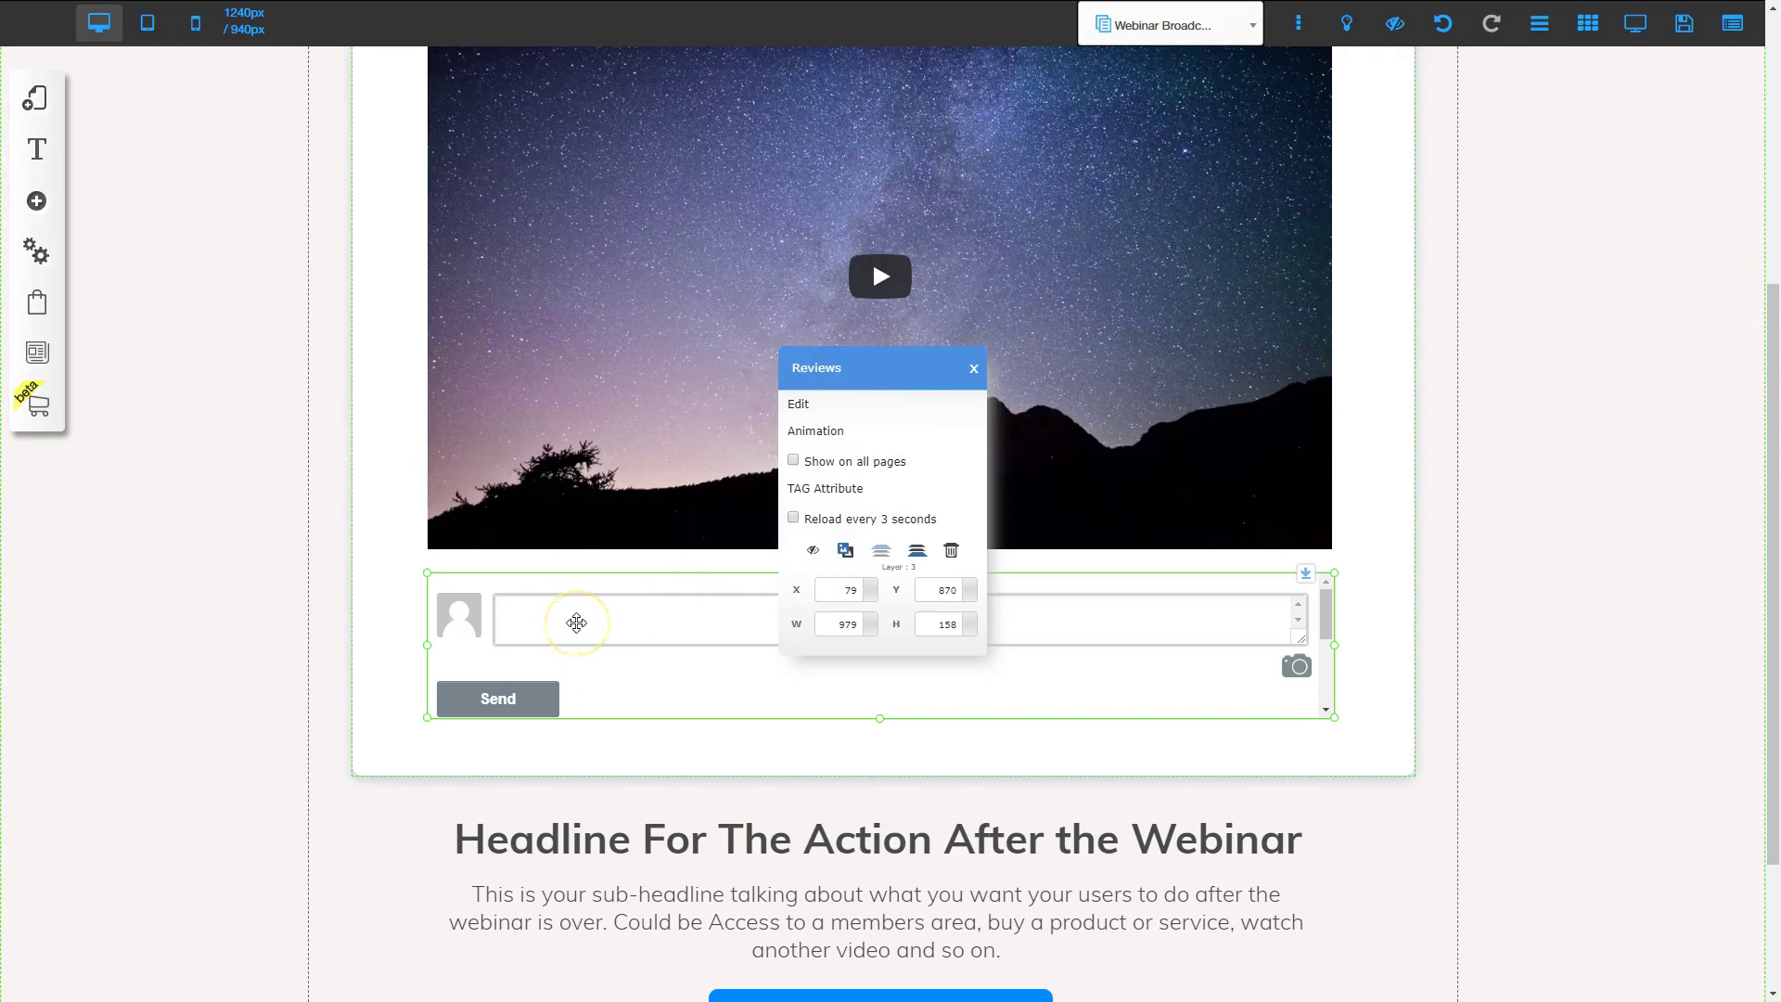
click(529, 616)
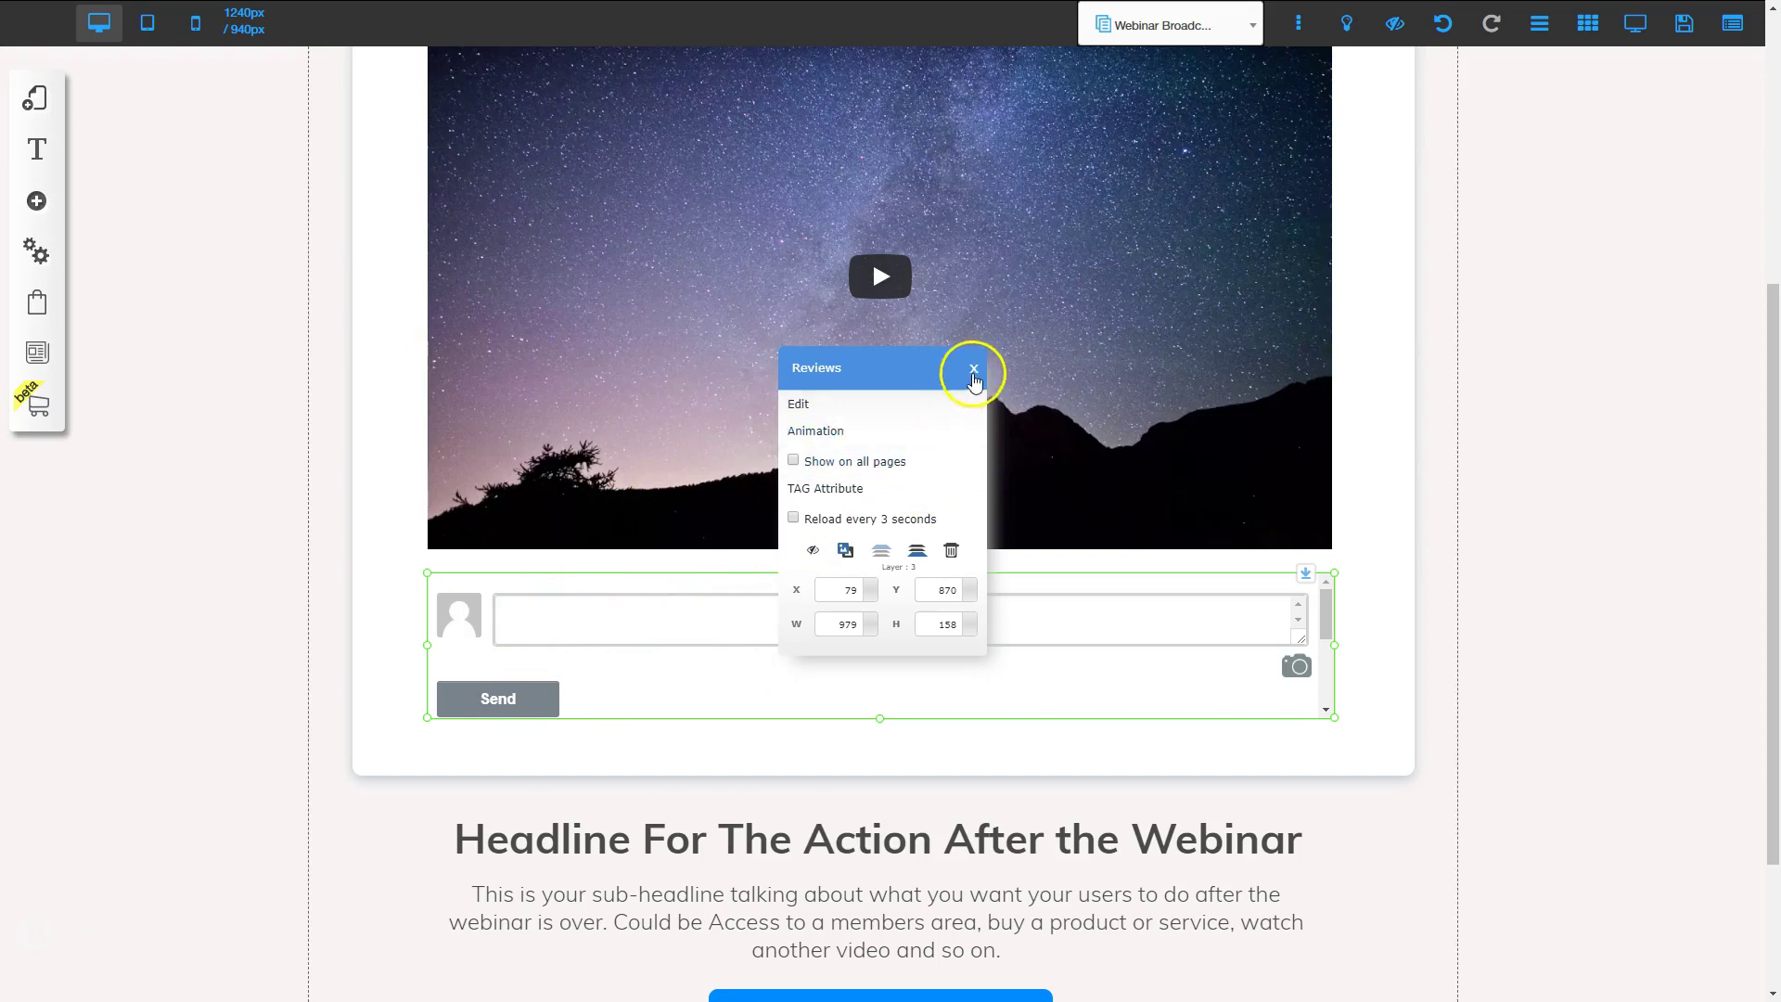
click(974, 368)
Examine the Webinar app among the Apps elements as an alternative for the broadcast page's video.
scroll(862, 557, up, 3)
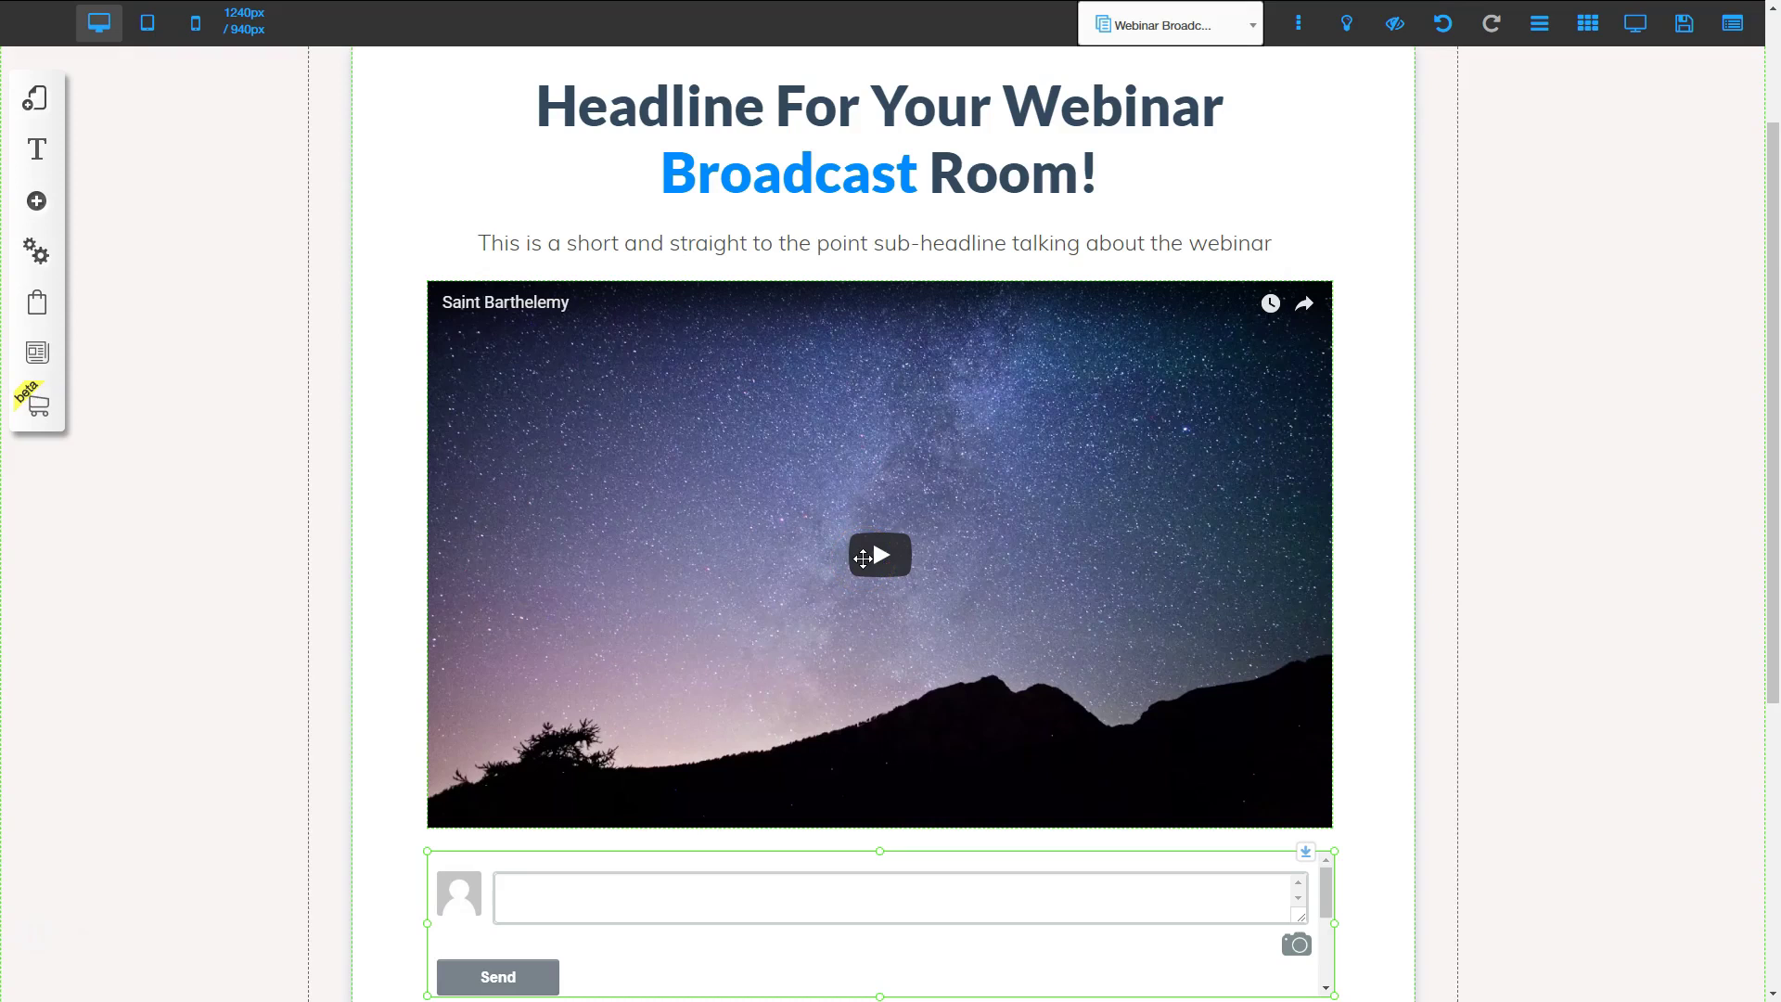
click(867, 543)
click(37, 202)
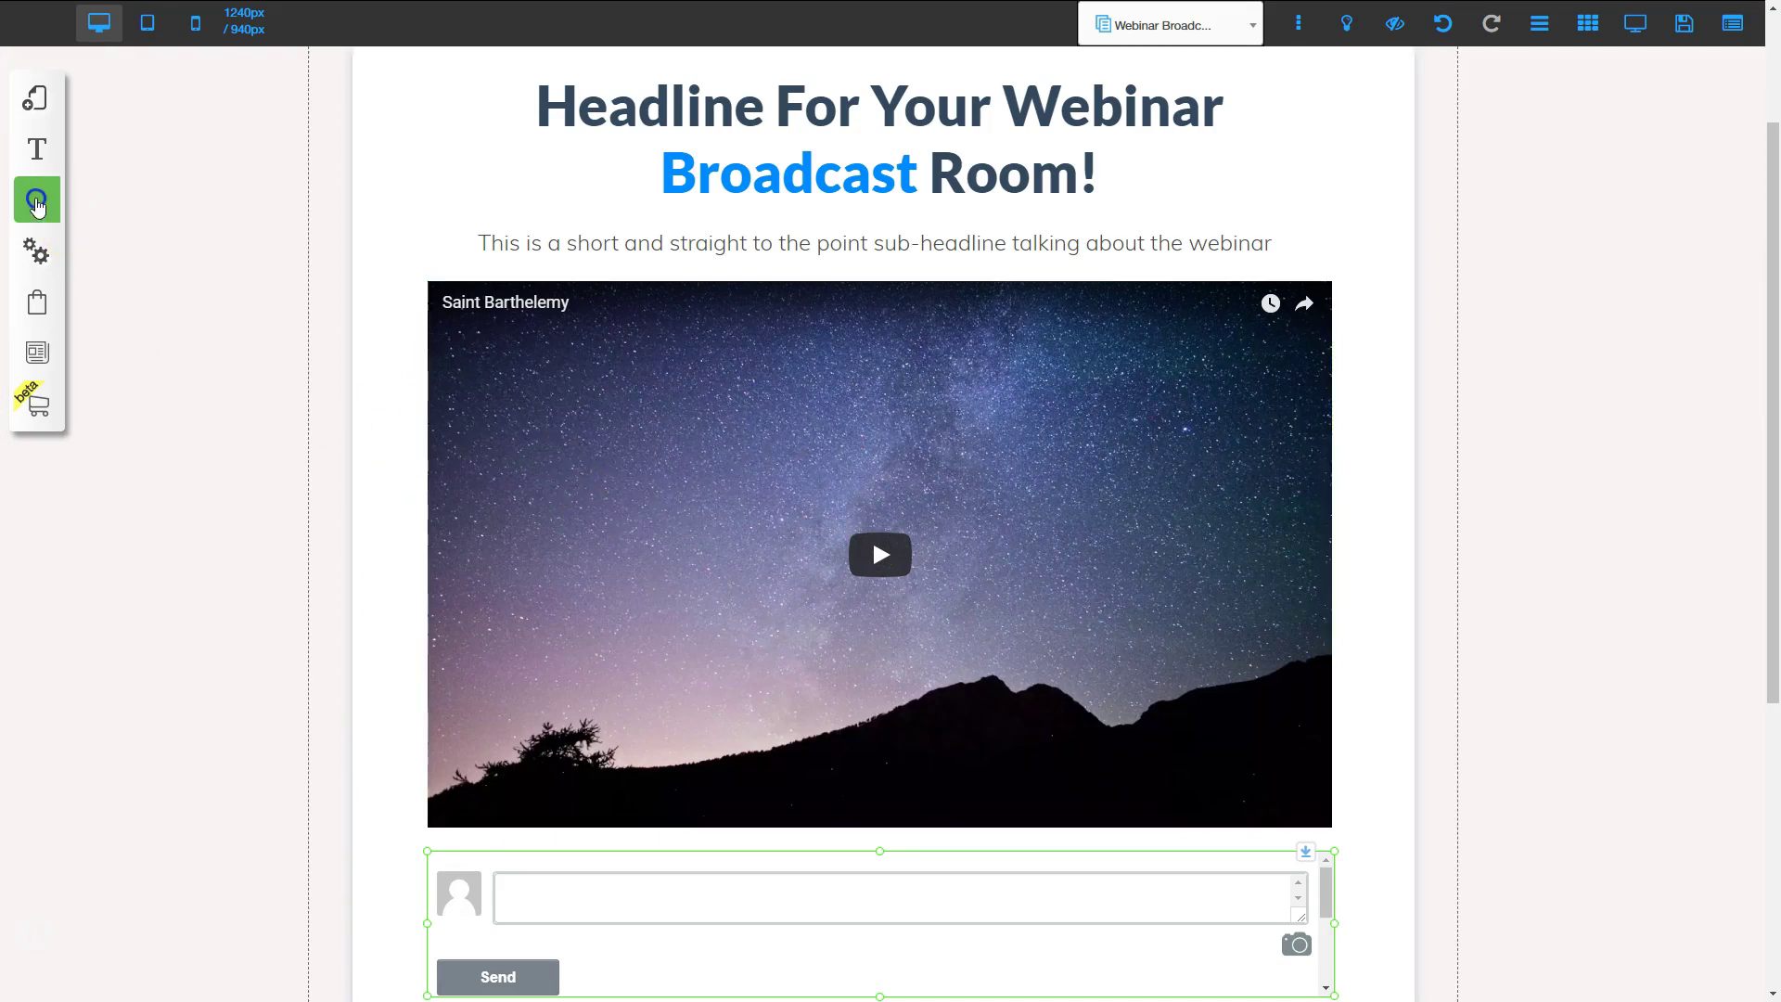
click(135, 687)
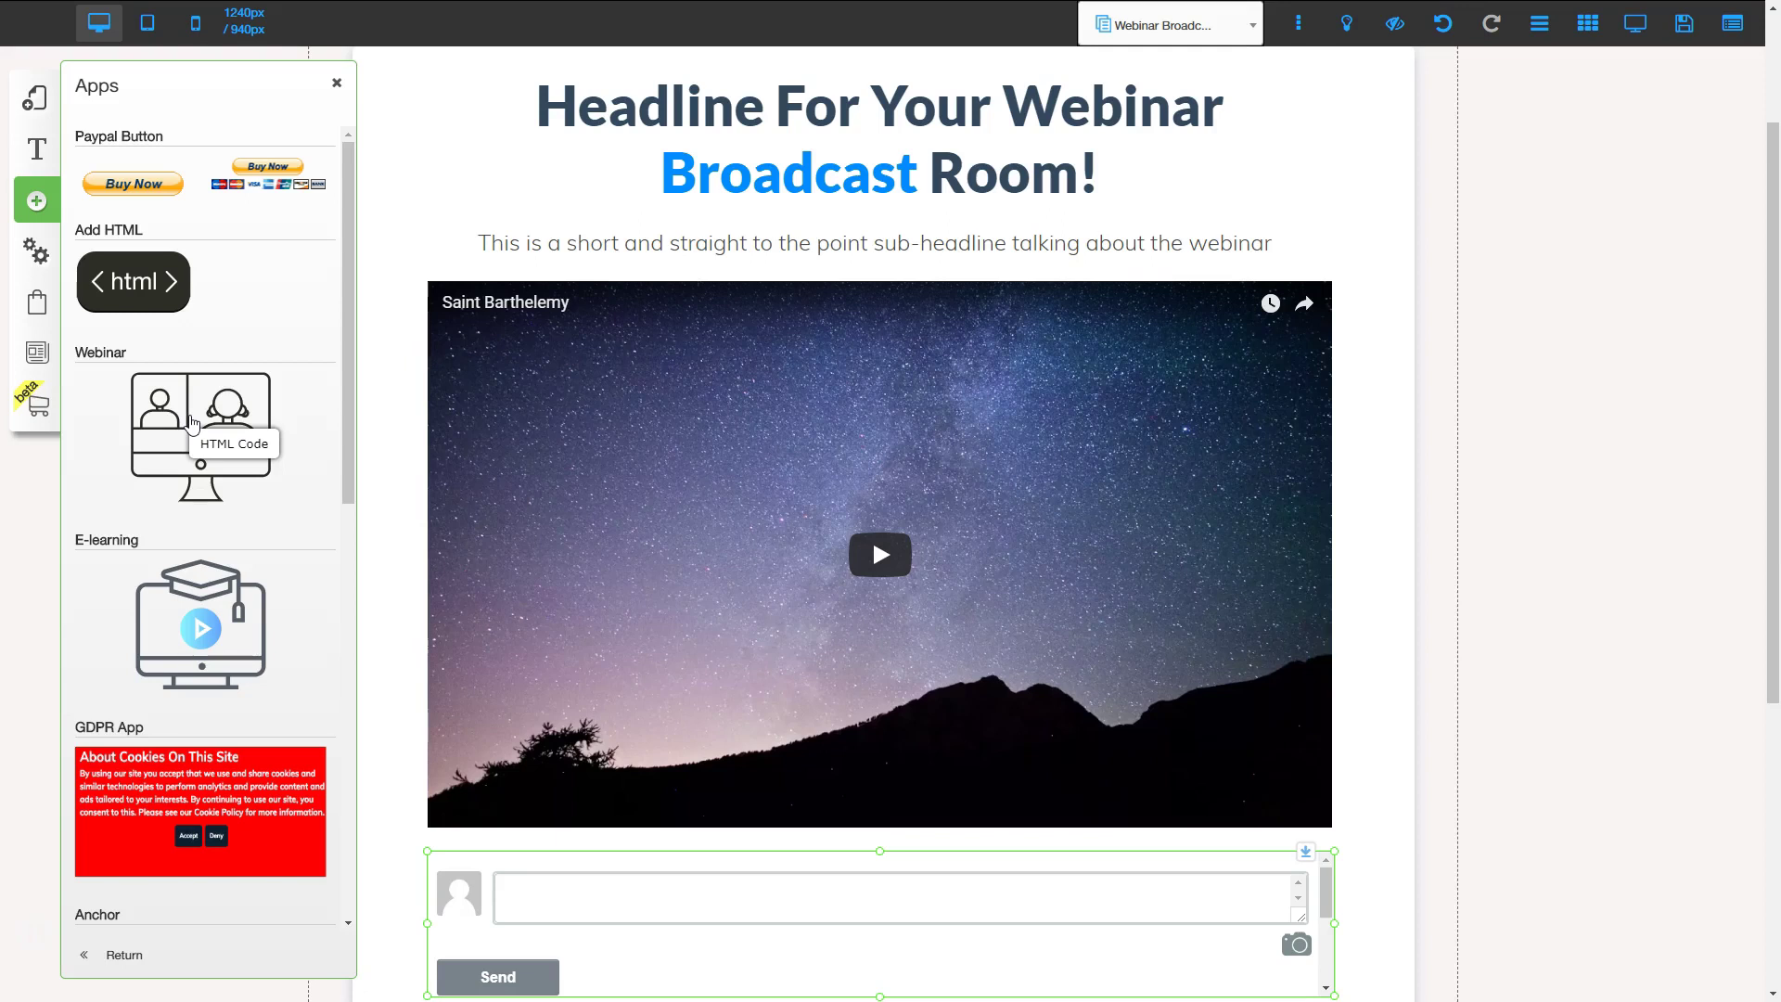
drag(190, 424, 926, 708)
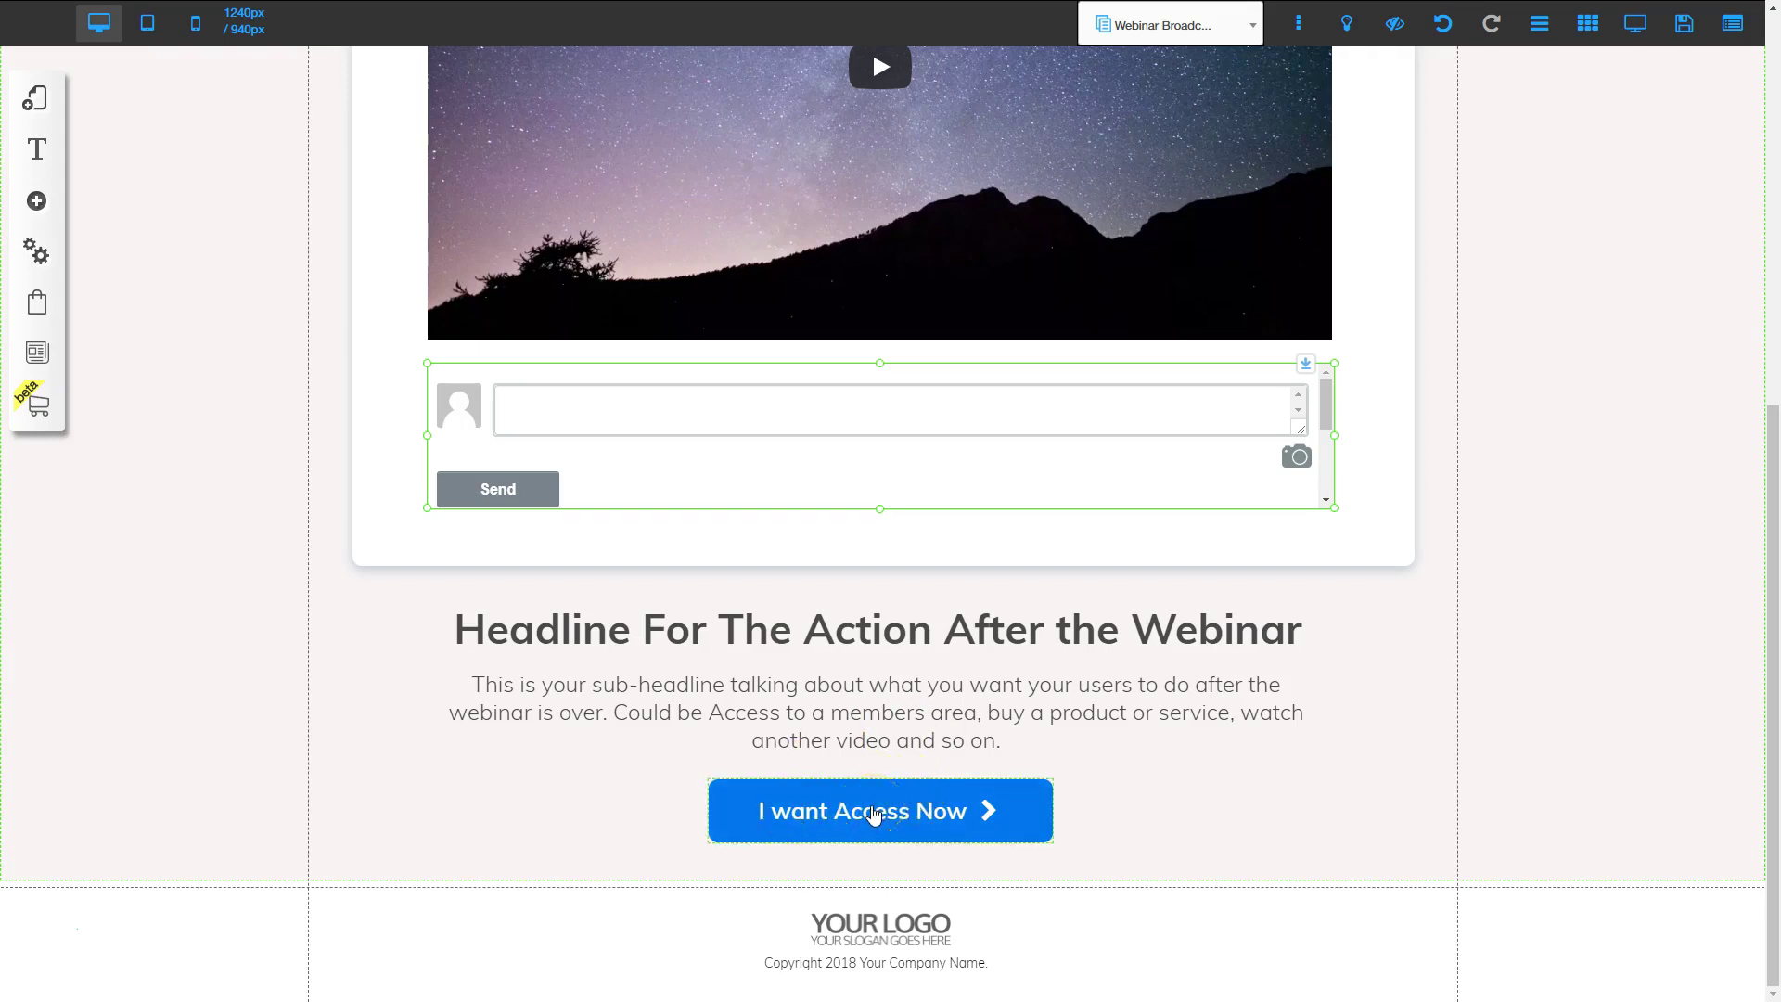
Check the options of the "I want Access Now" button beneath the after-webinar headline.
click(856, 816)
click(803, 378)
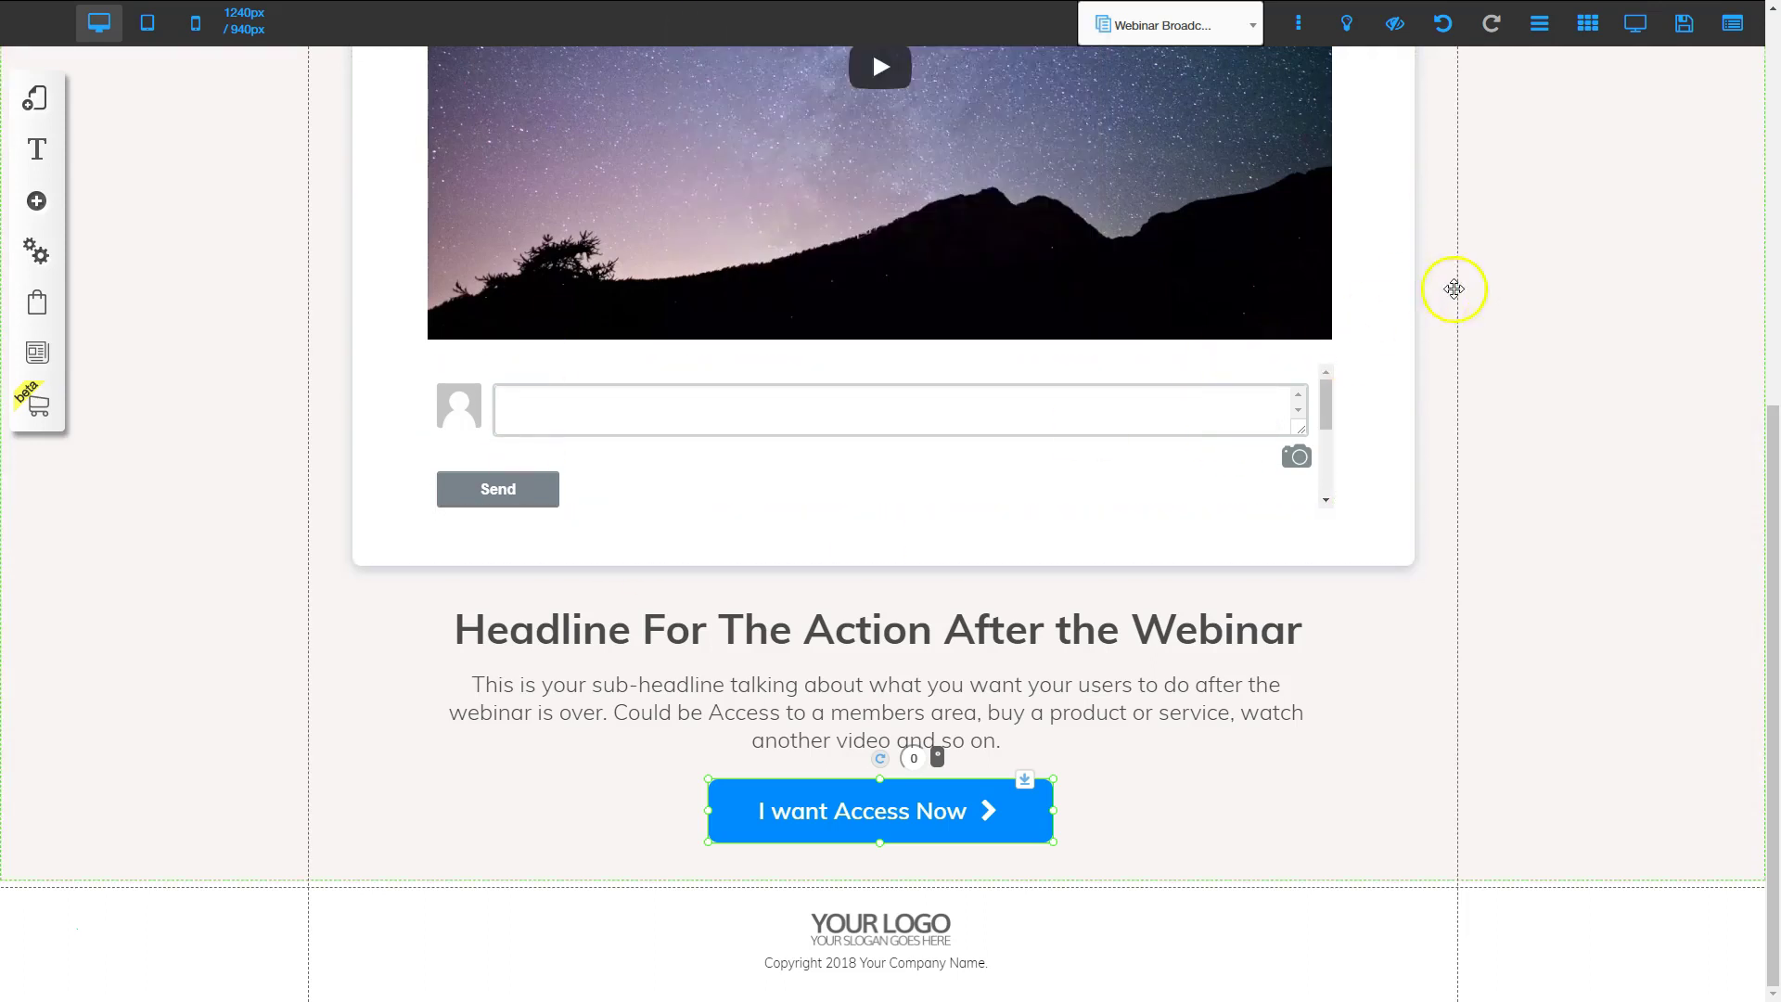
Save the changes to the Webinar Broadcast page and open the Webinar Replay page of the Webinar Funnel layout.
click(1684, 23)
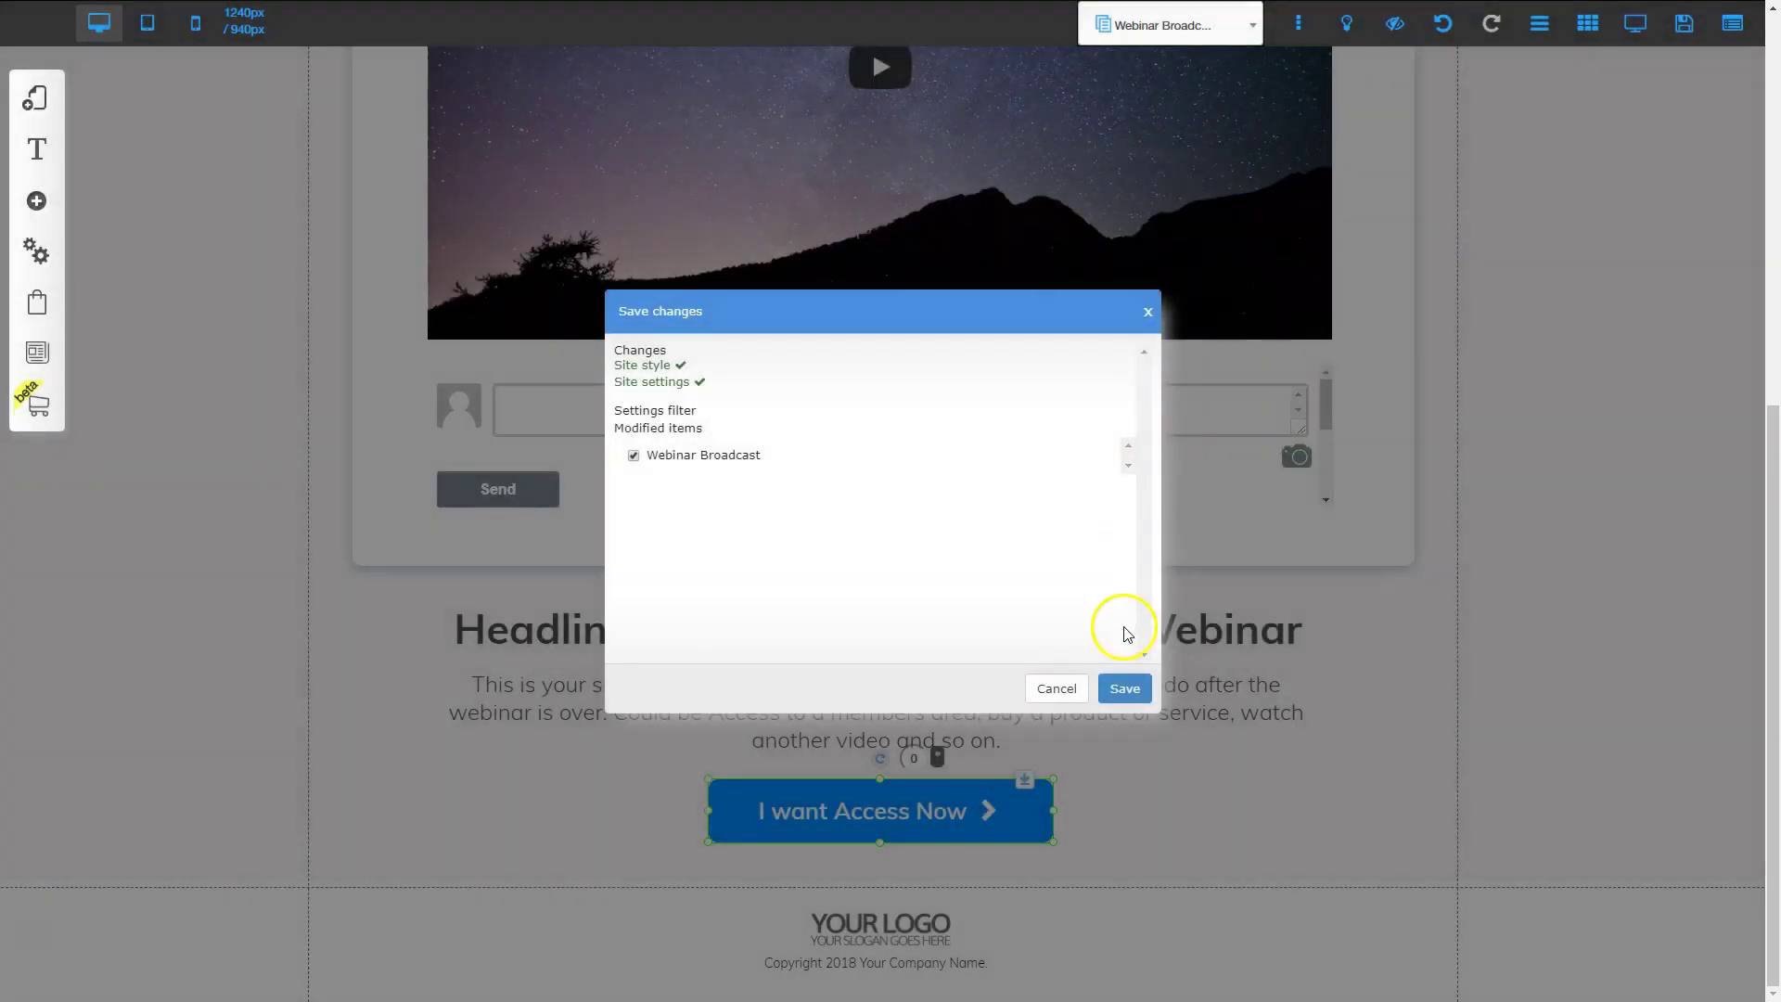
click(1125, 687)
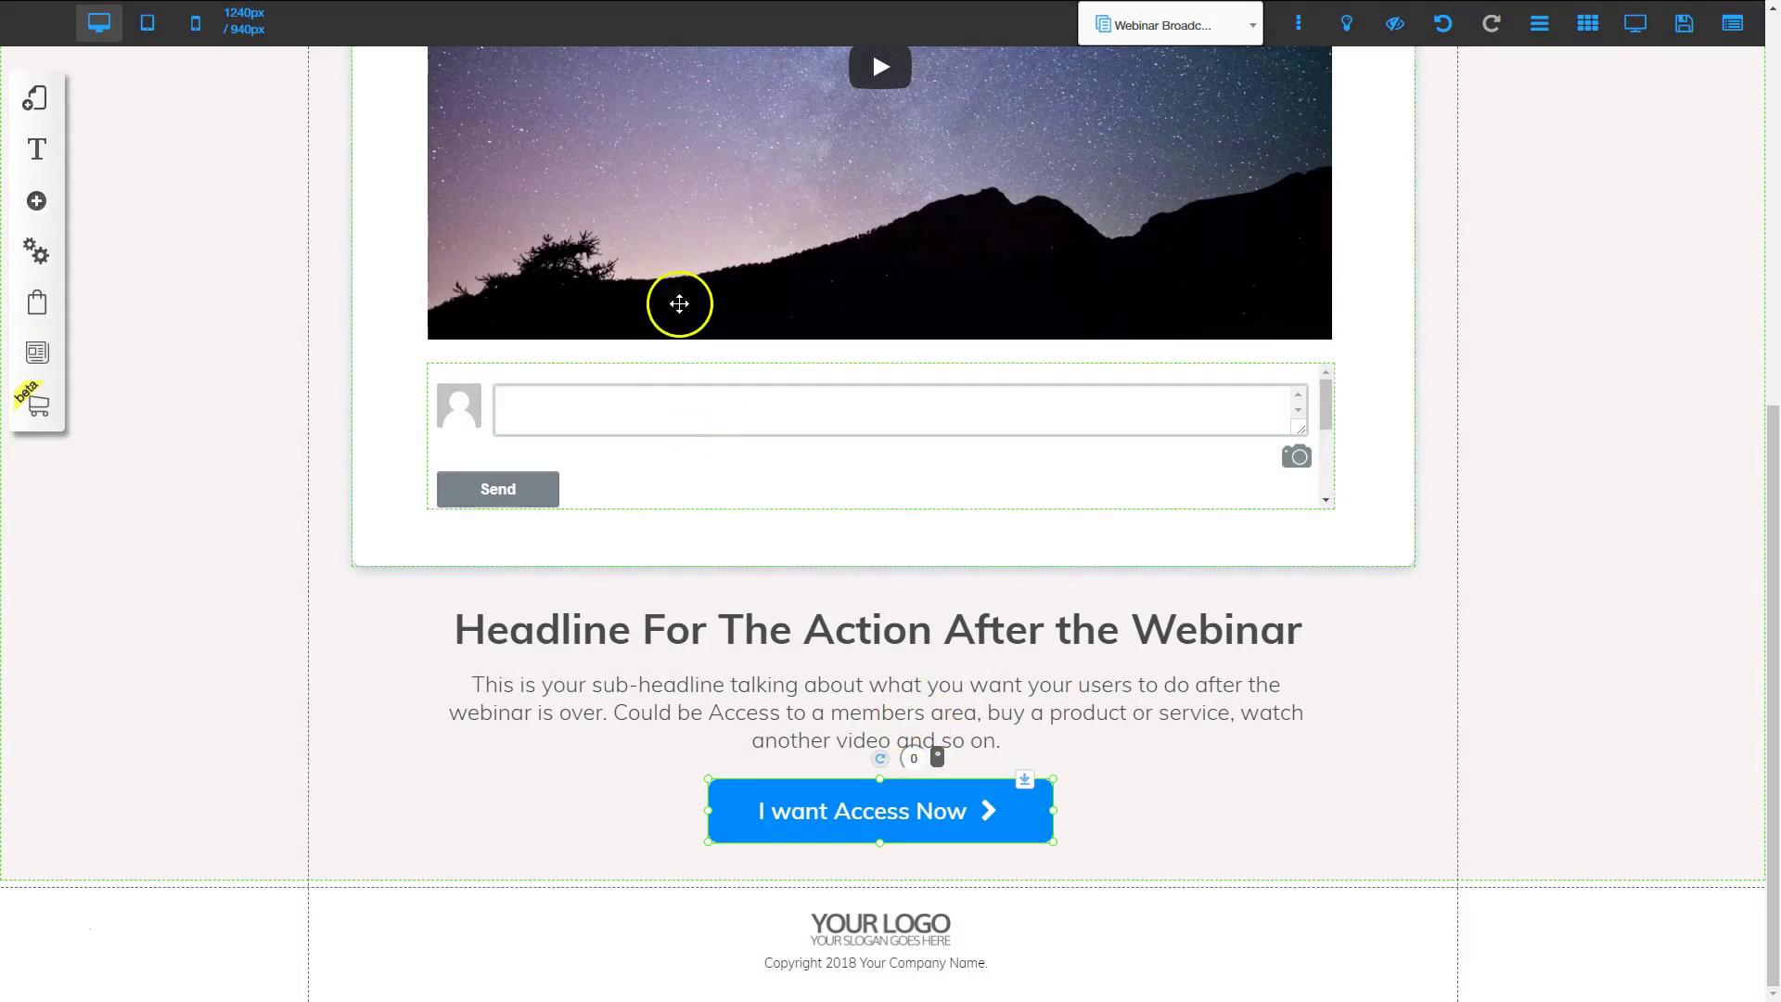
click(38, 94)
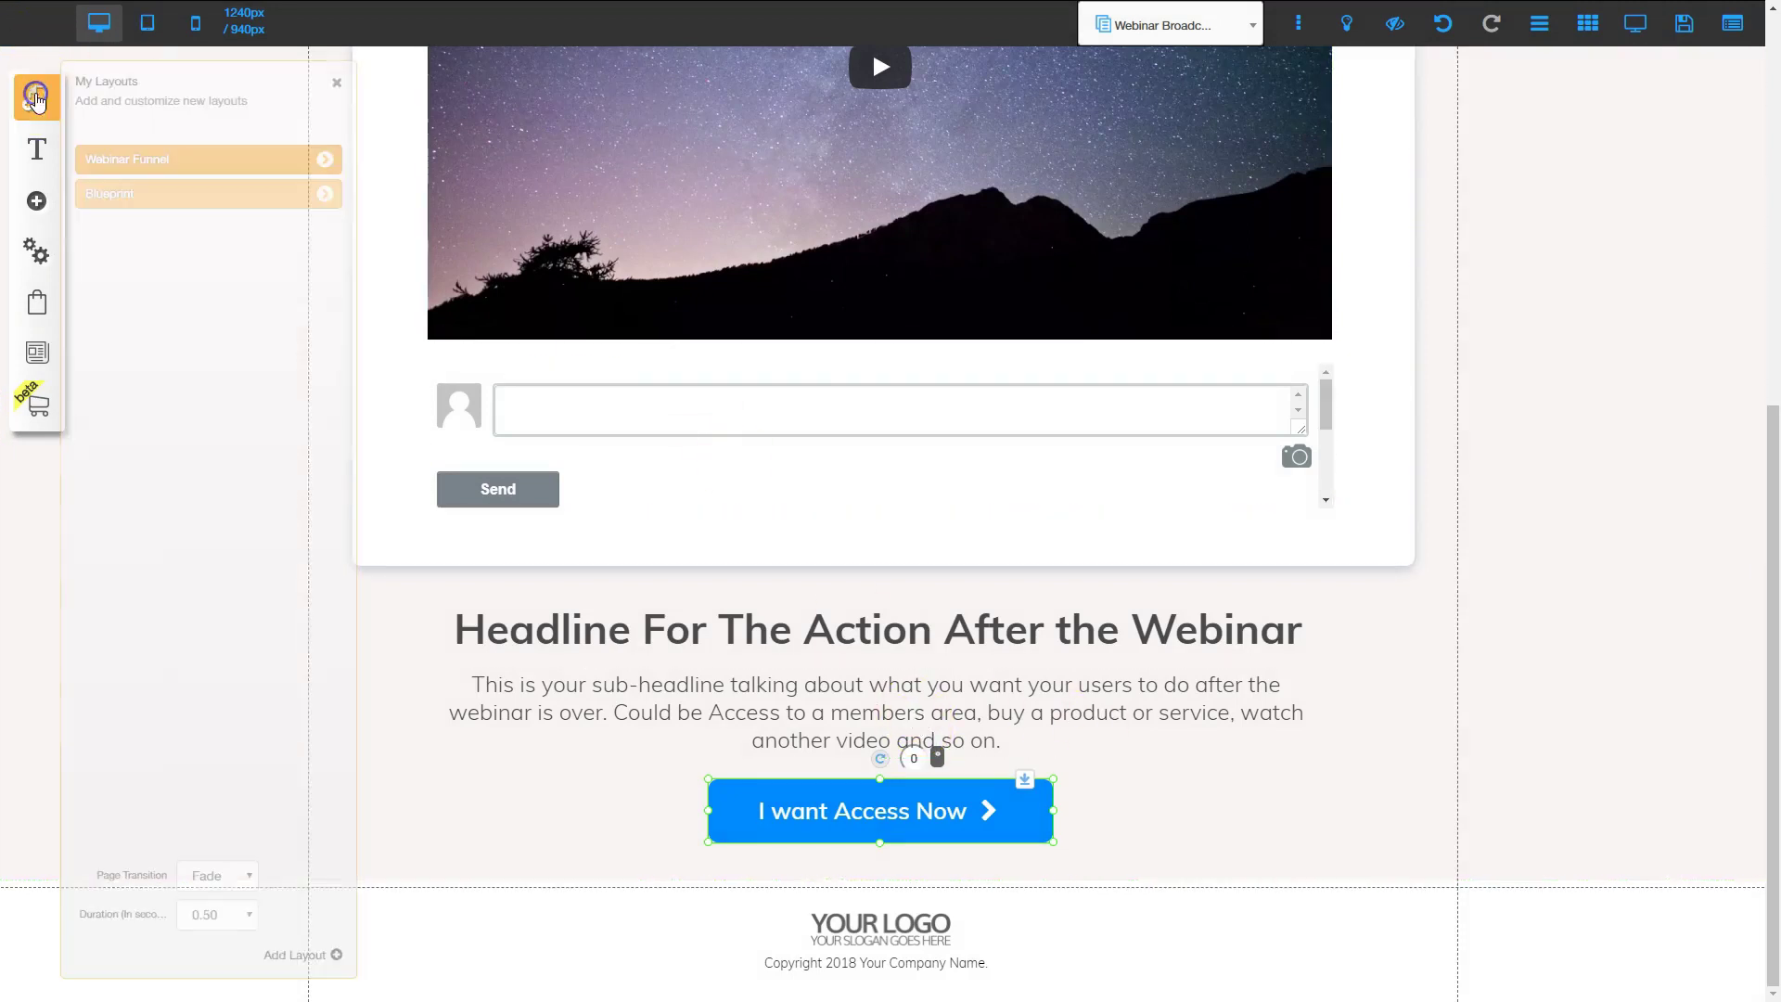
click(324, 160)
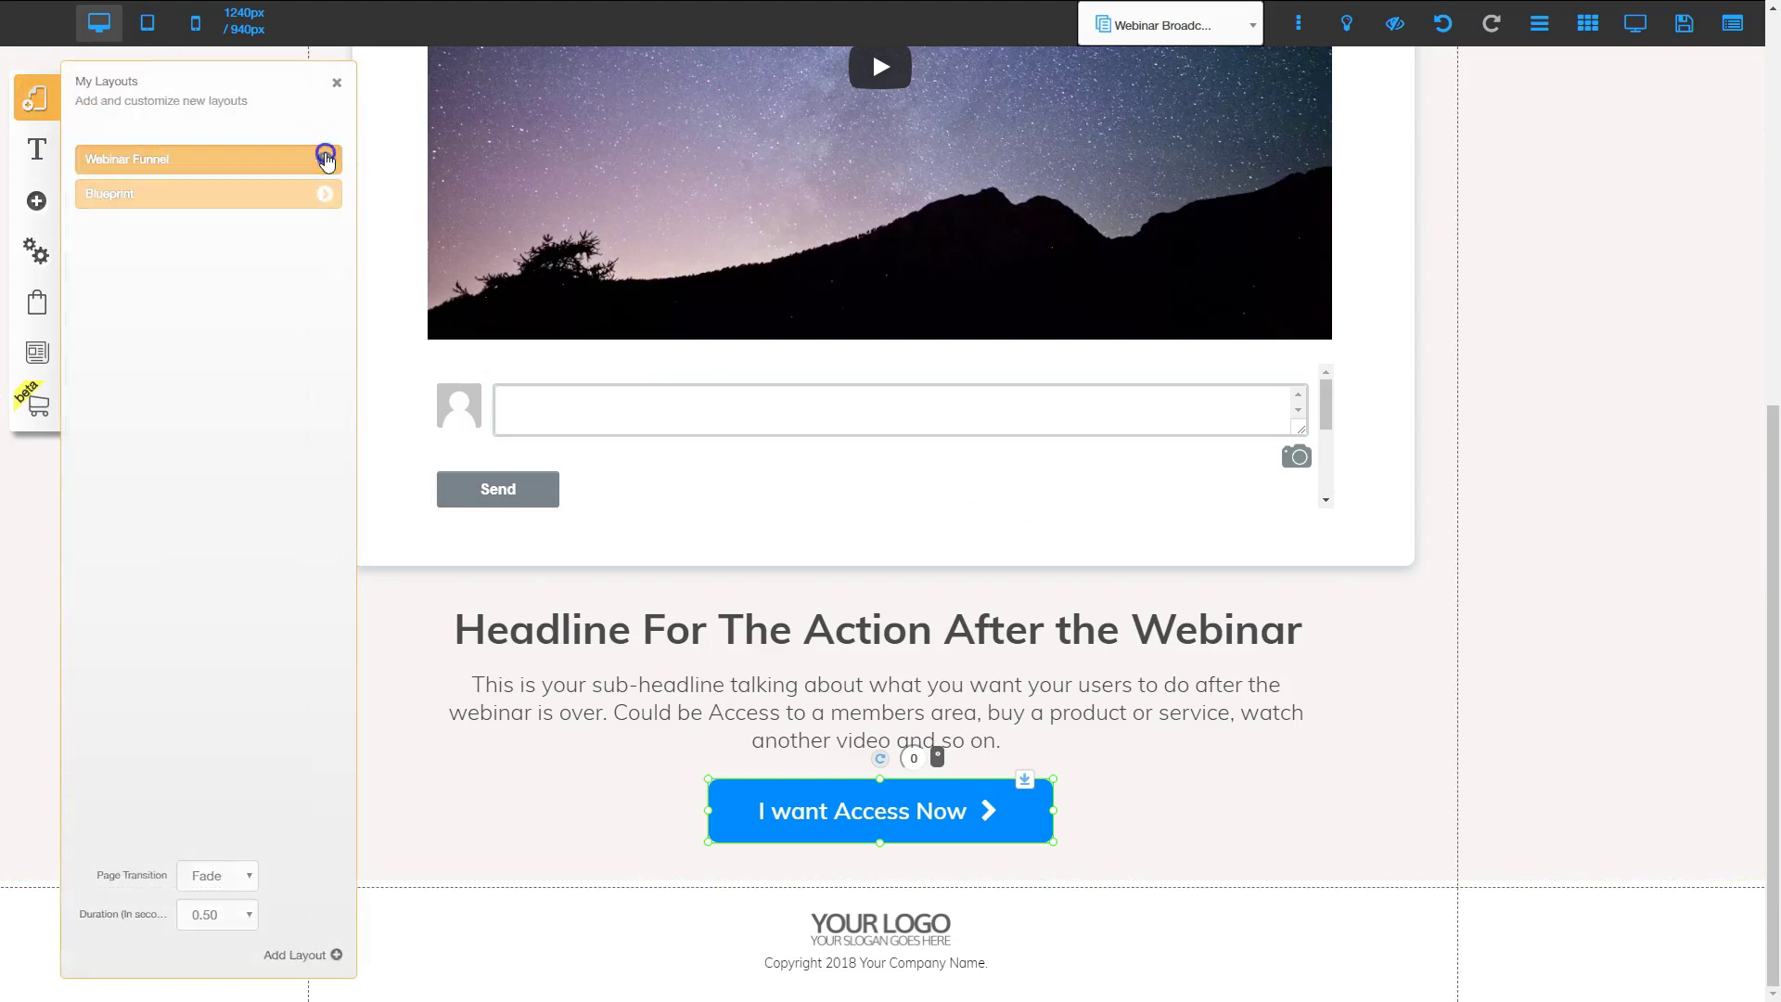
click(183, 392)
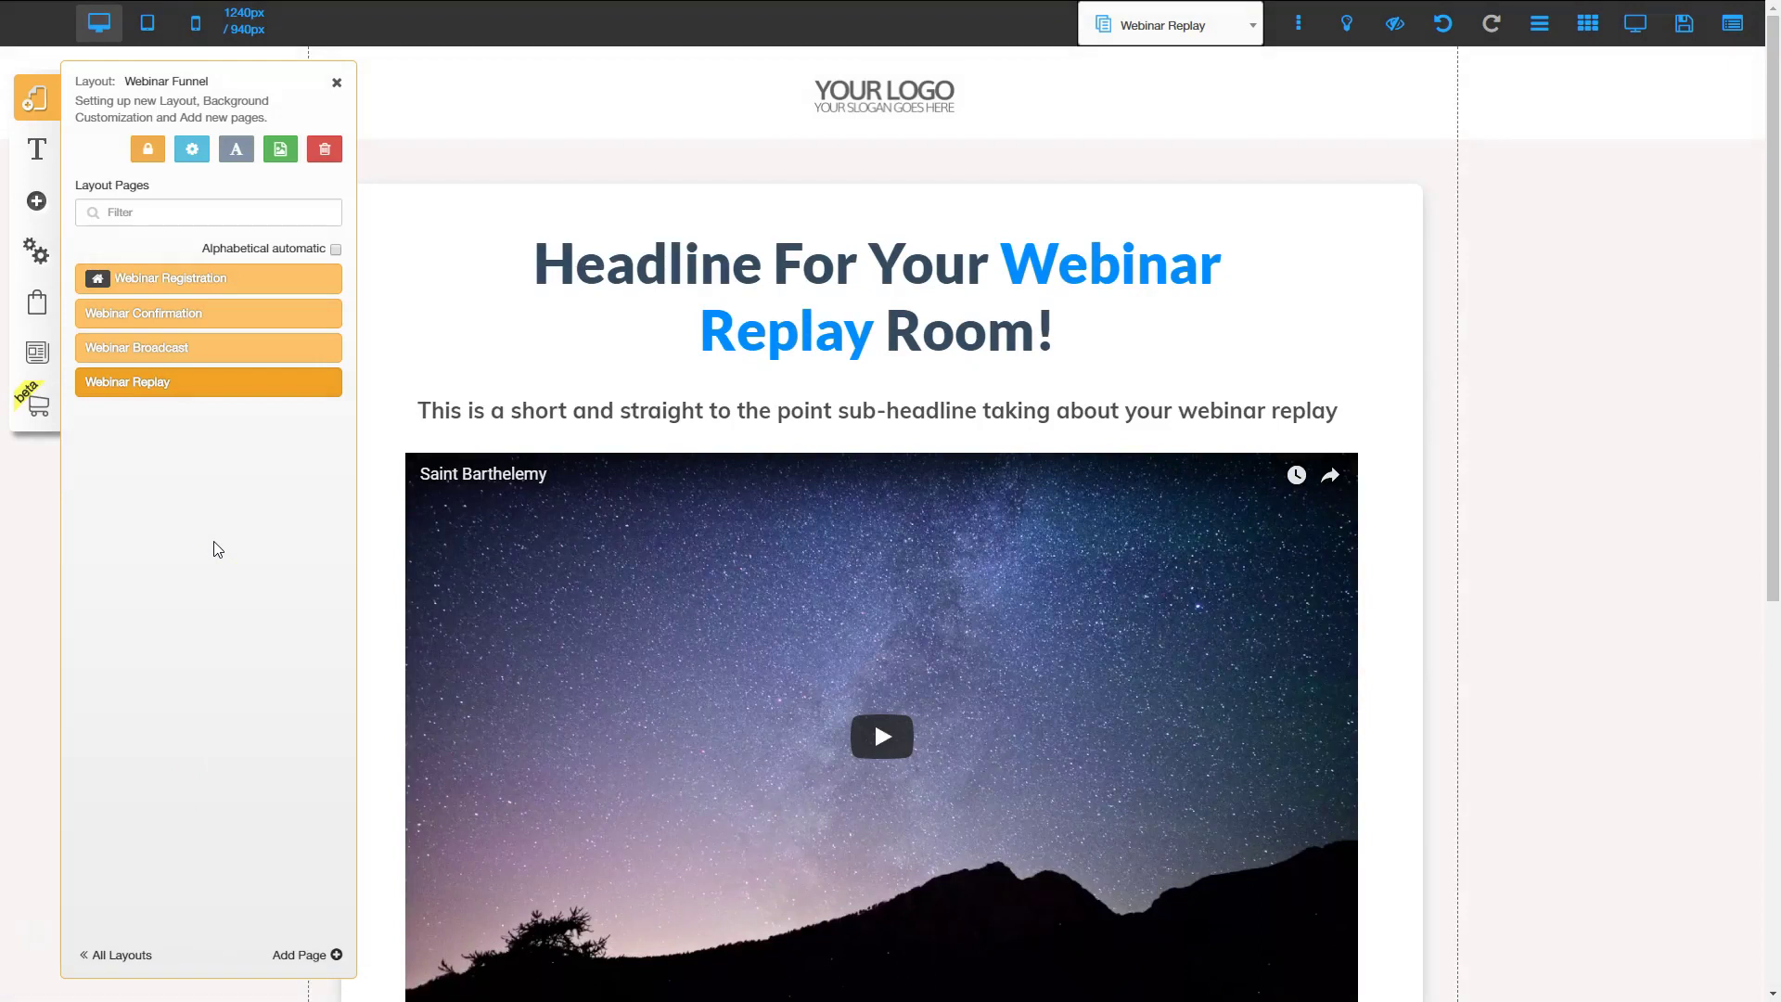
click(337, 83)
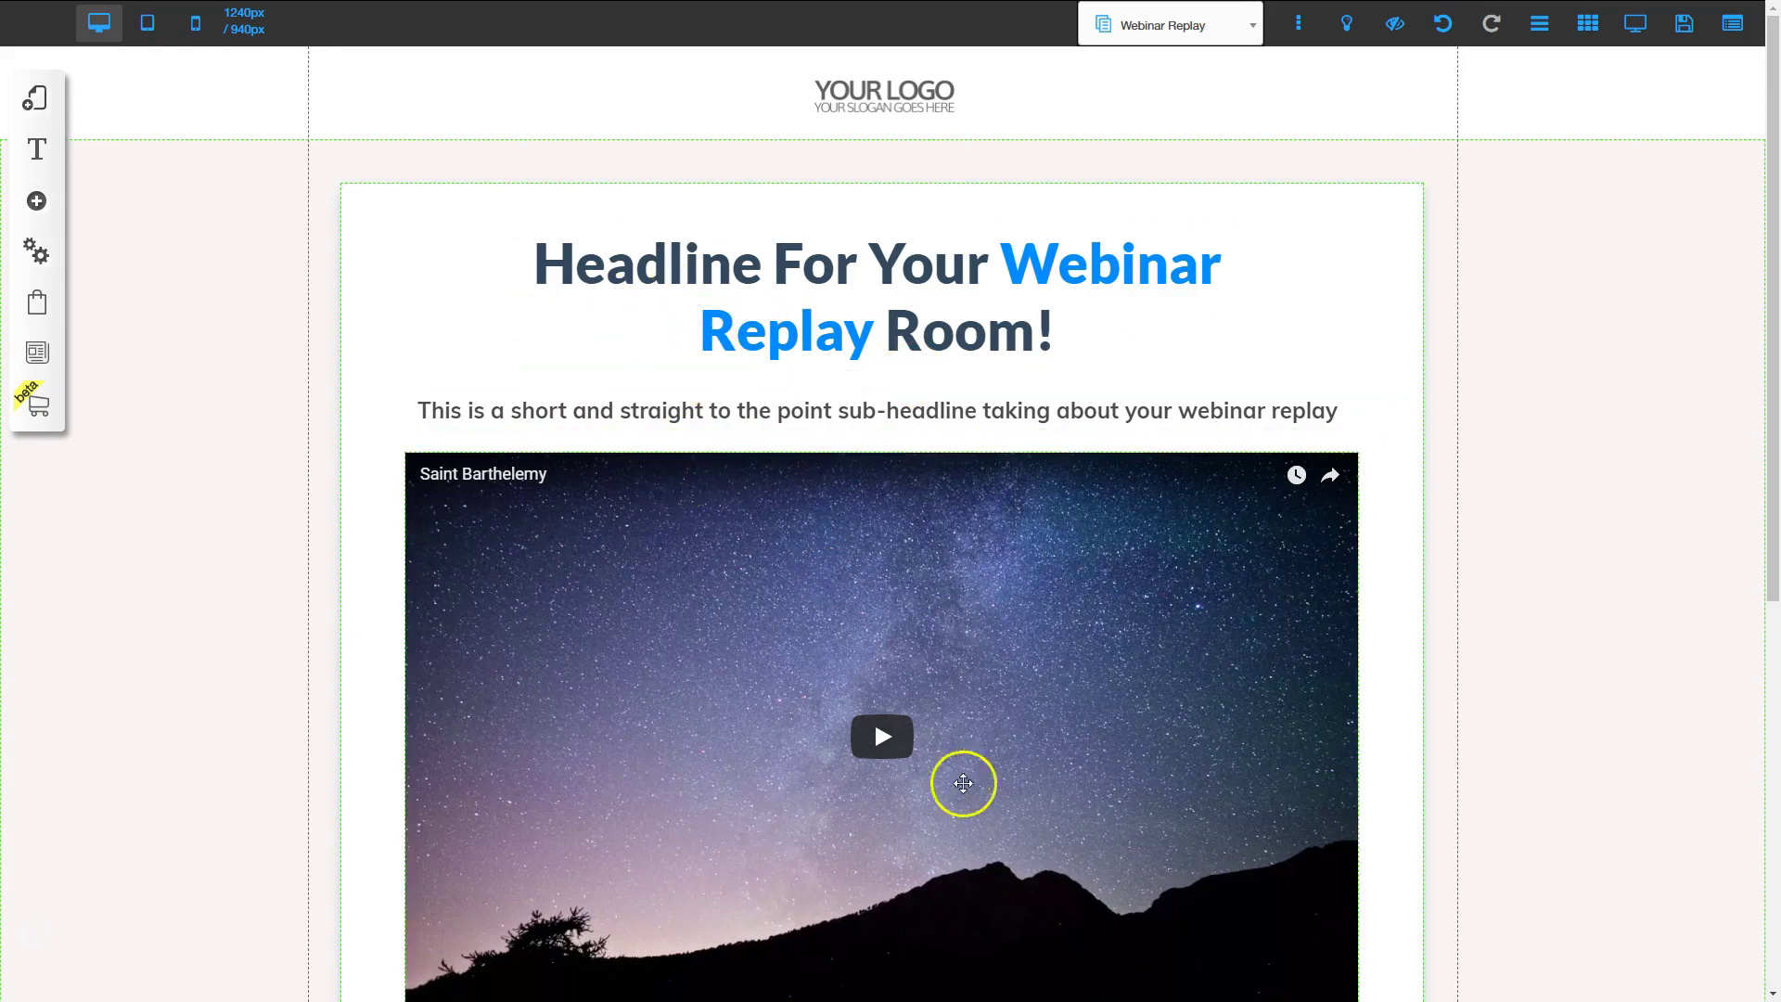
Review the replay page down to its "I want Access Now" button and check the link types available for the button's action.
scroll(962, 783, down, 3)
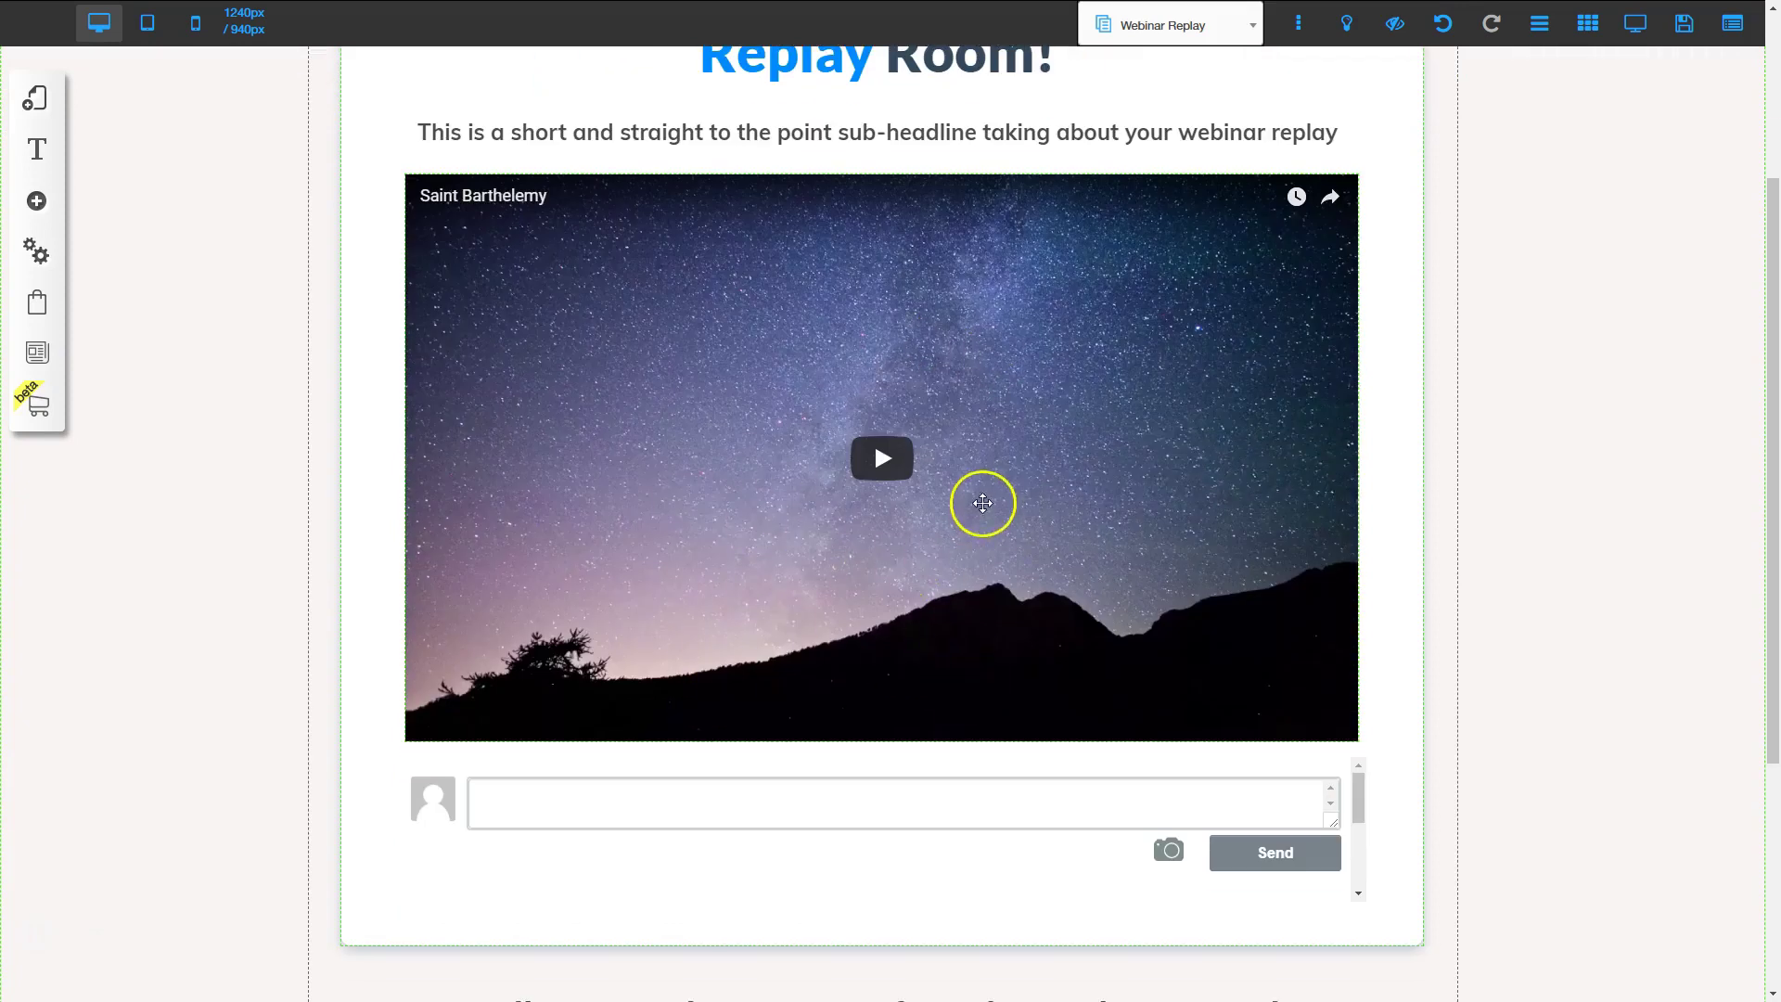
scroll(981, 505, down, 3)
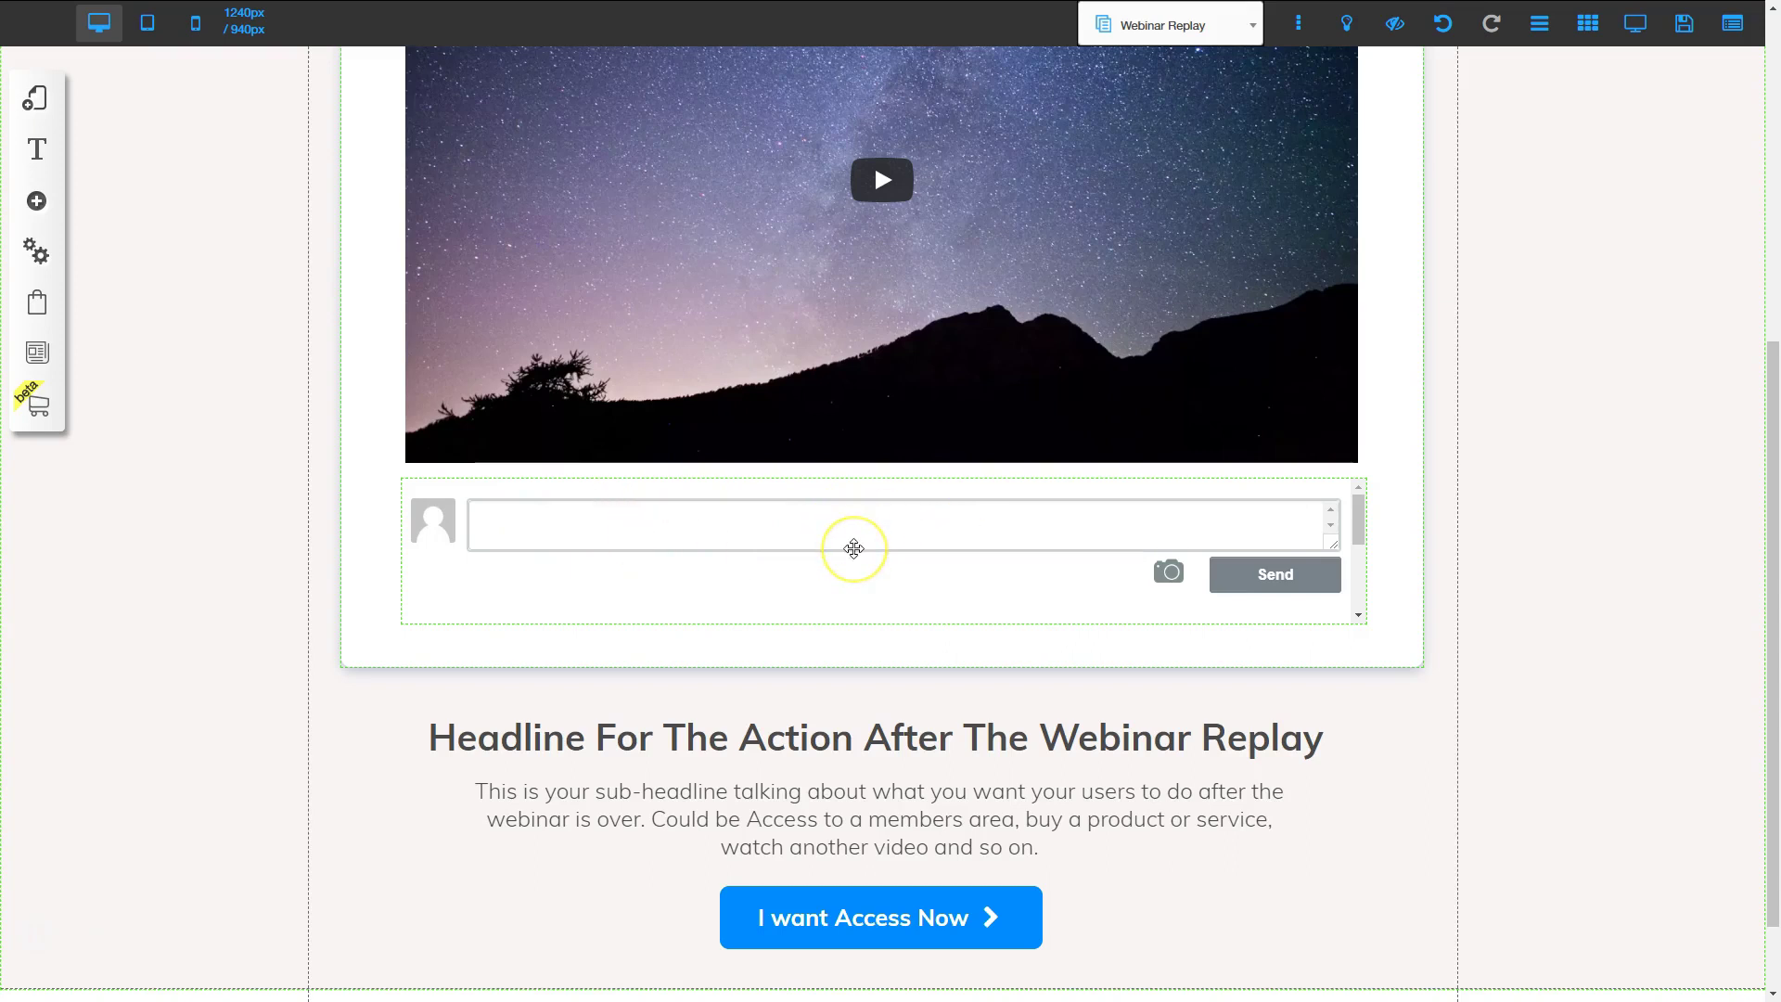
scroll(862, 640, down, 1)
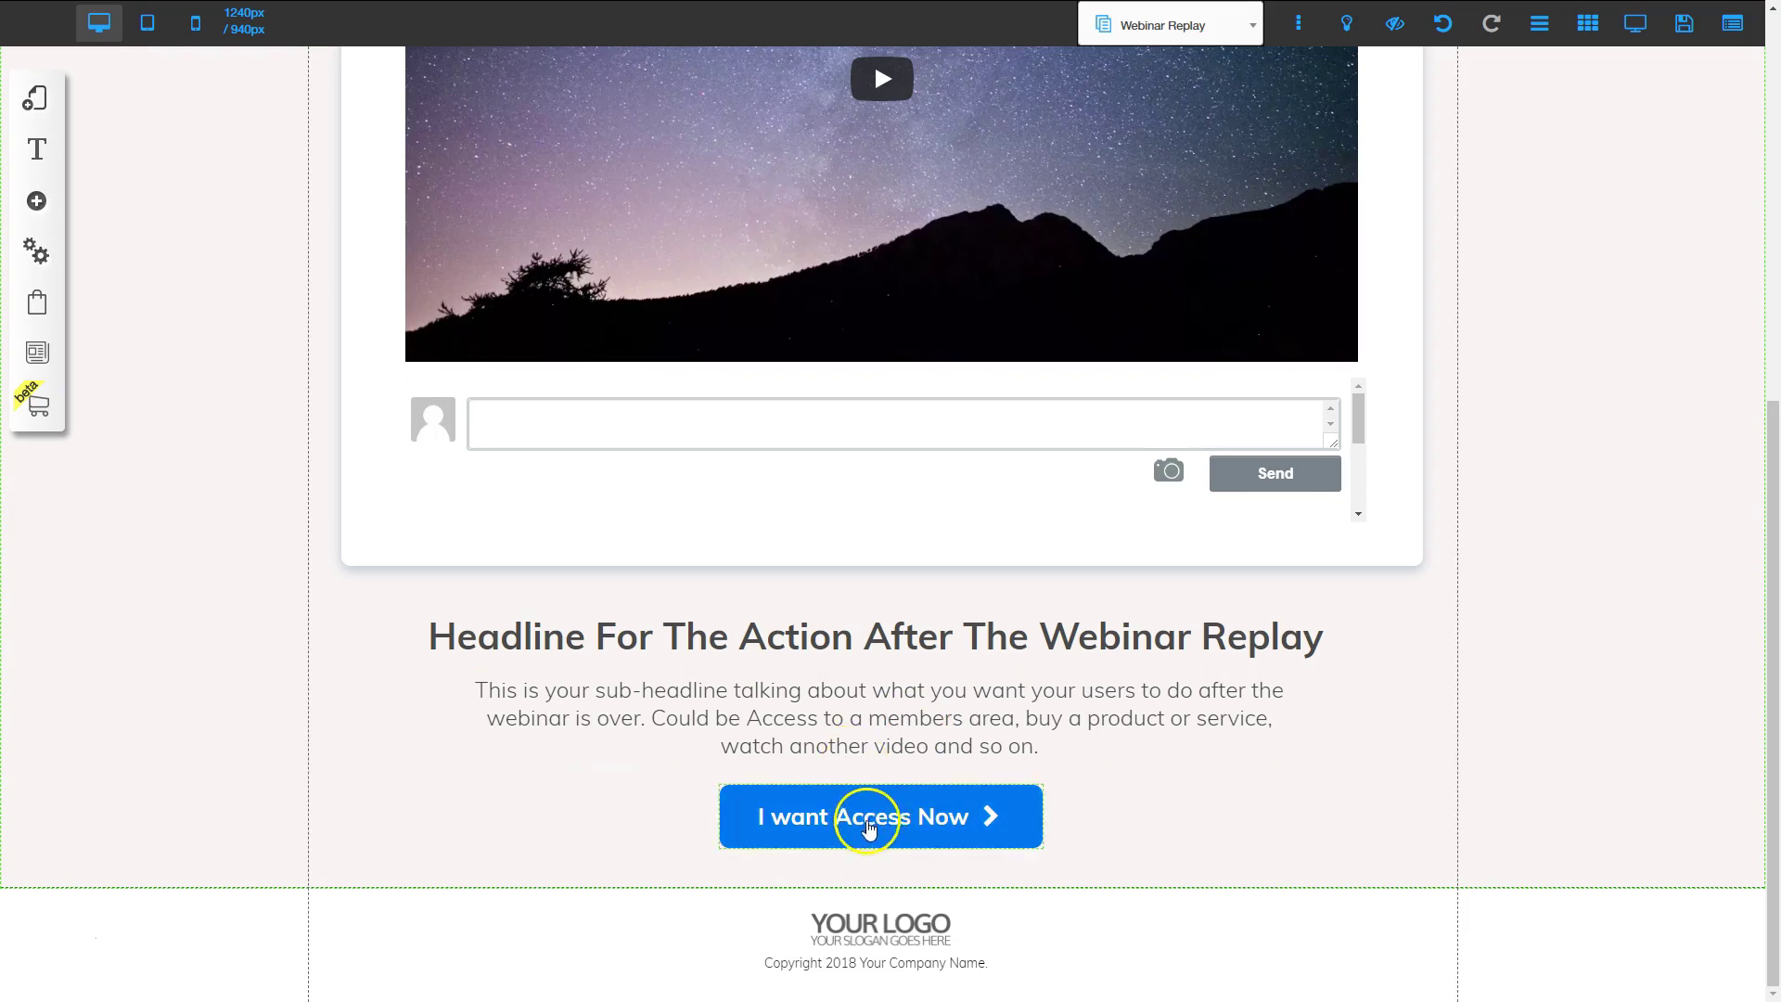
click(868, 829)
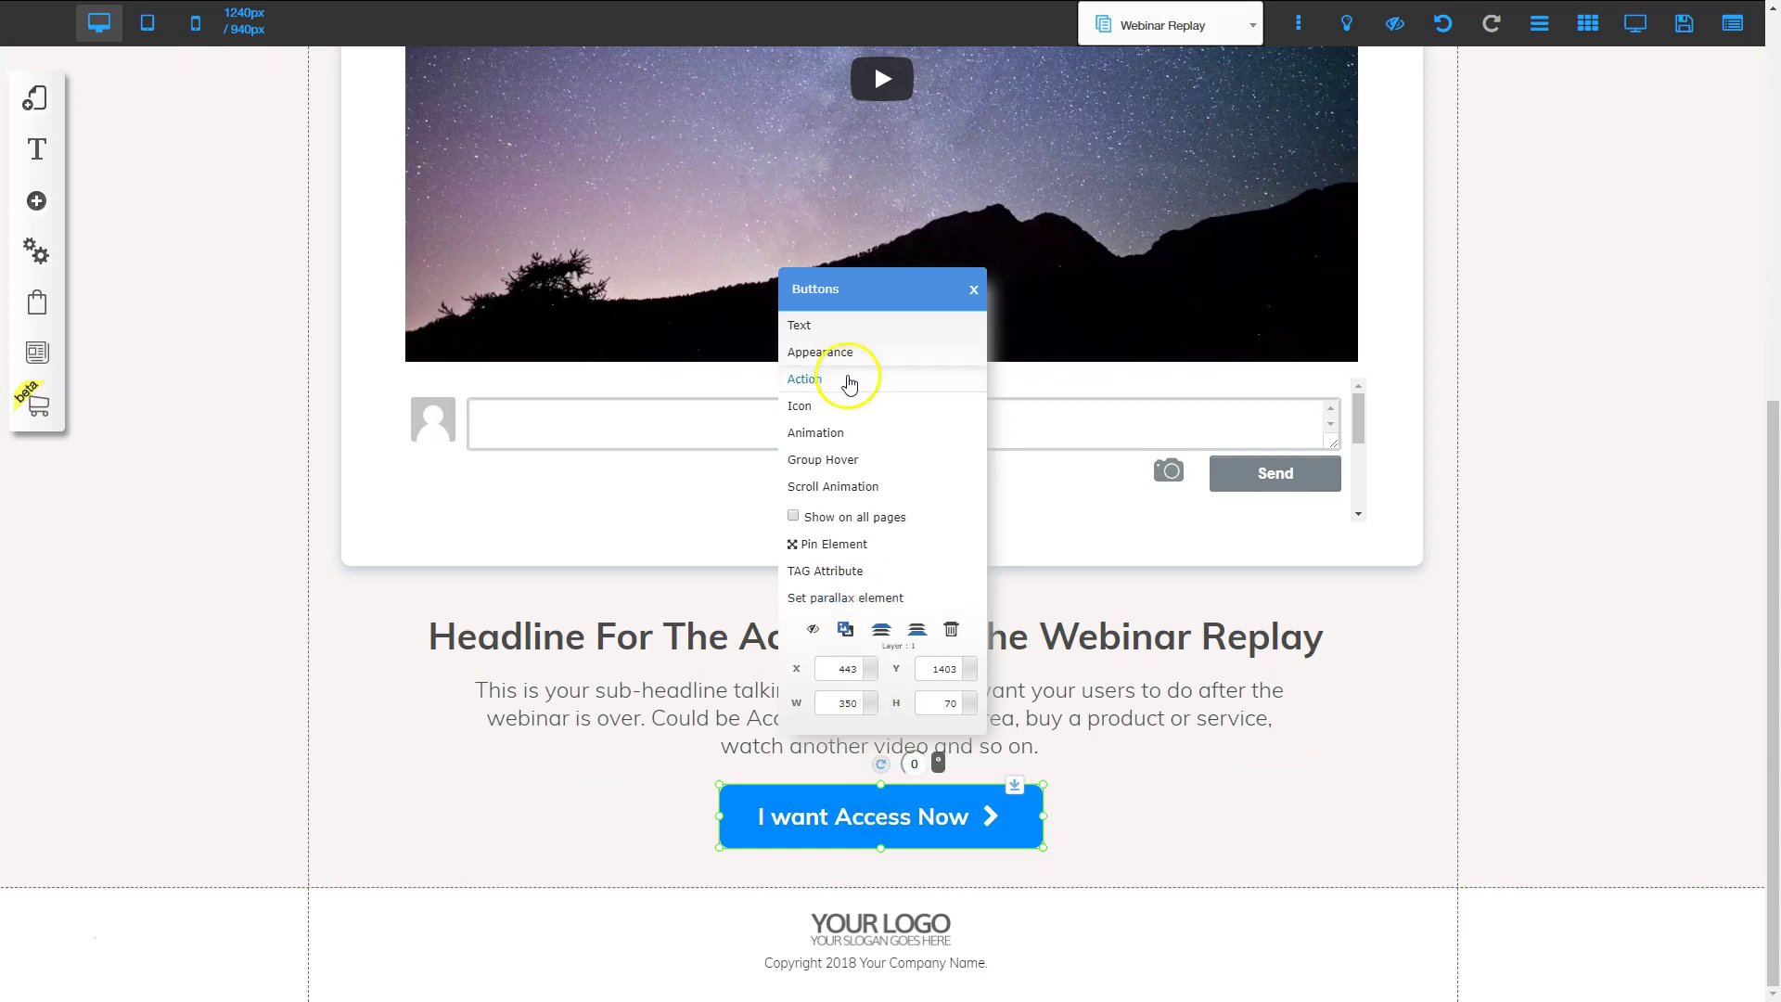
click(850, 382)
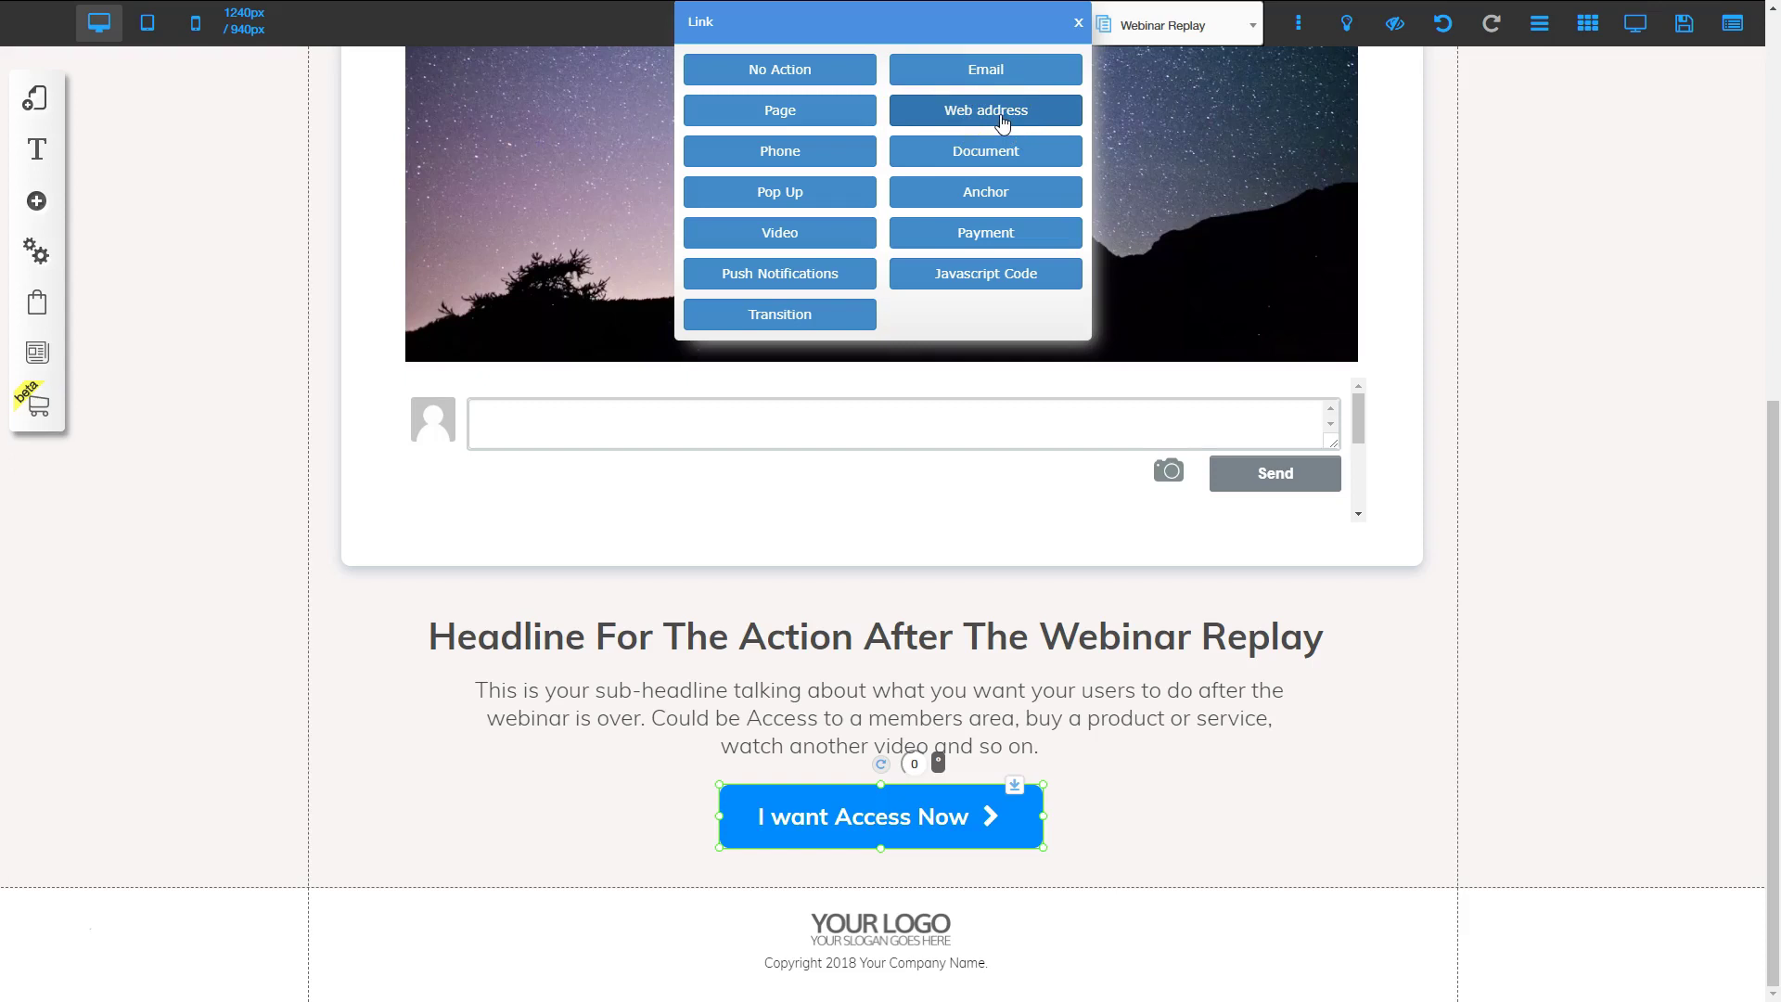
click(1423, 568)
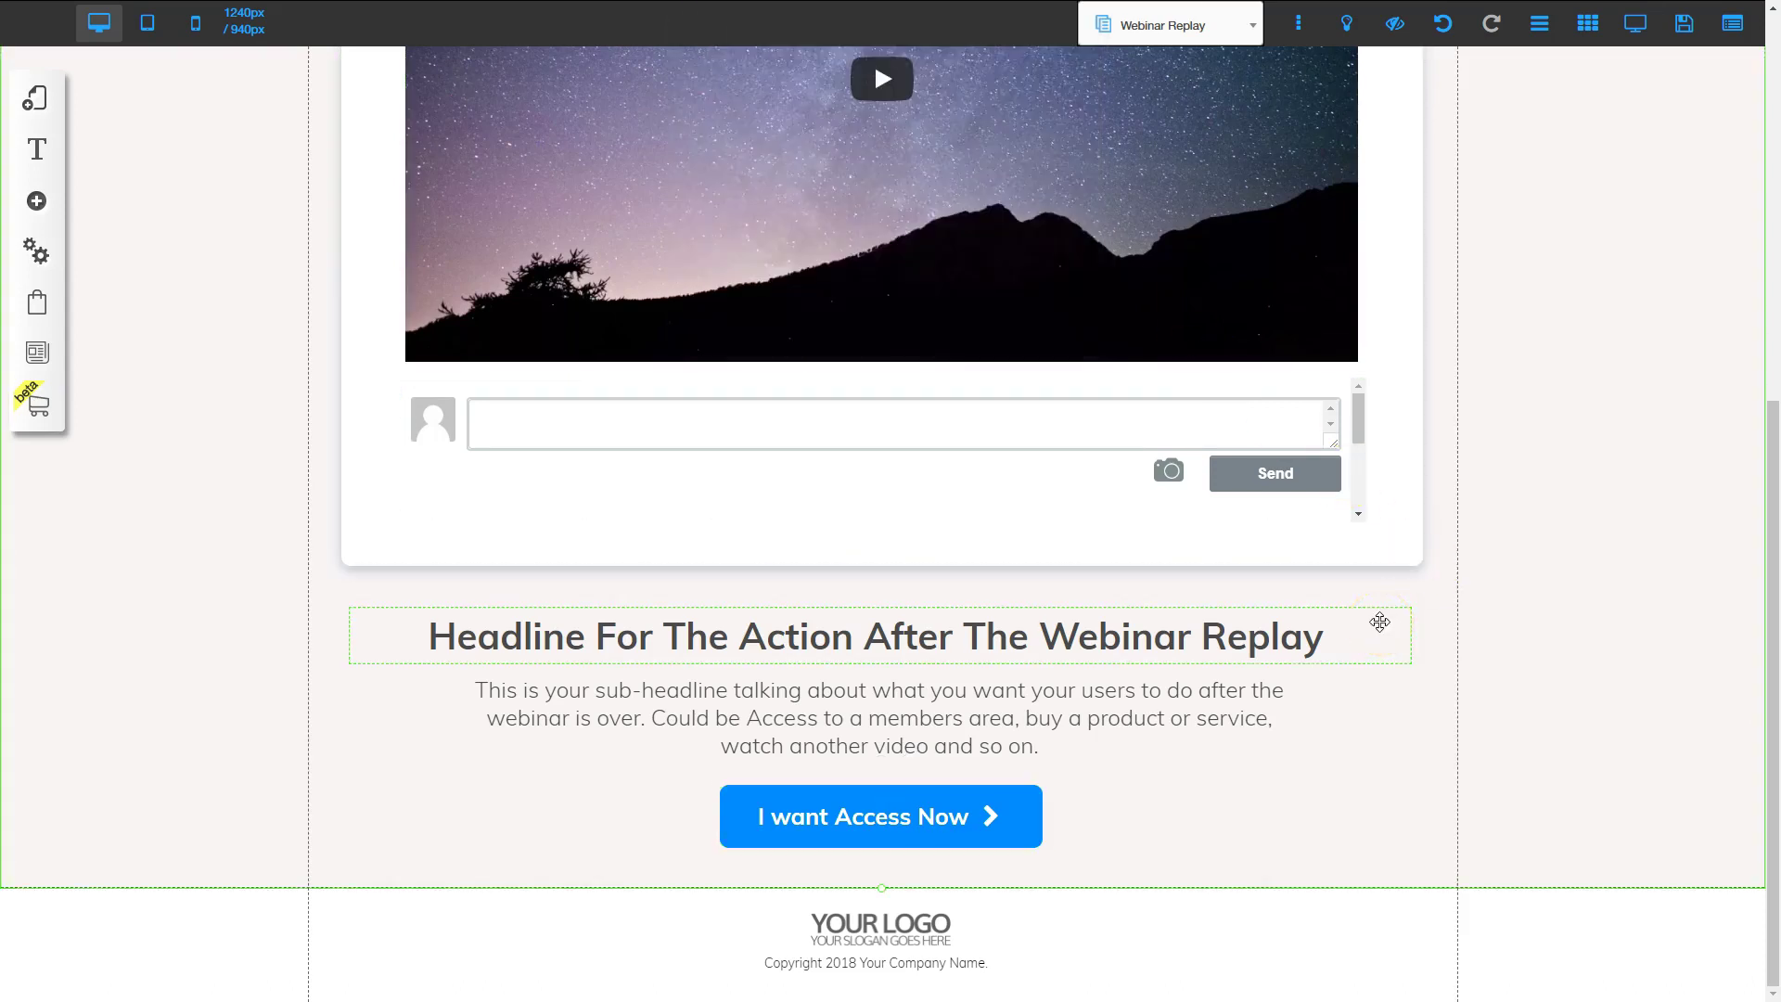